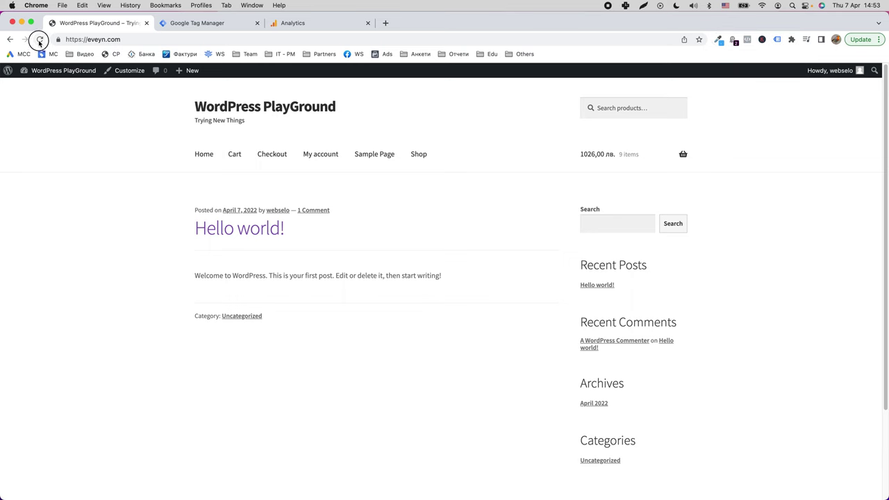
Step: Review the Google tags that Tag Assistant Legacy detects on the eveyn.com homepage, then close the results
click(777, 40)
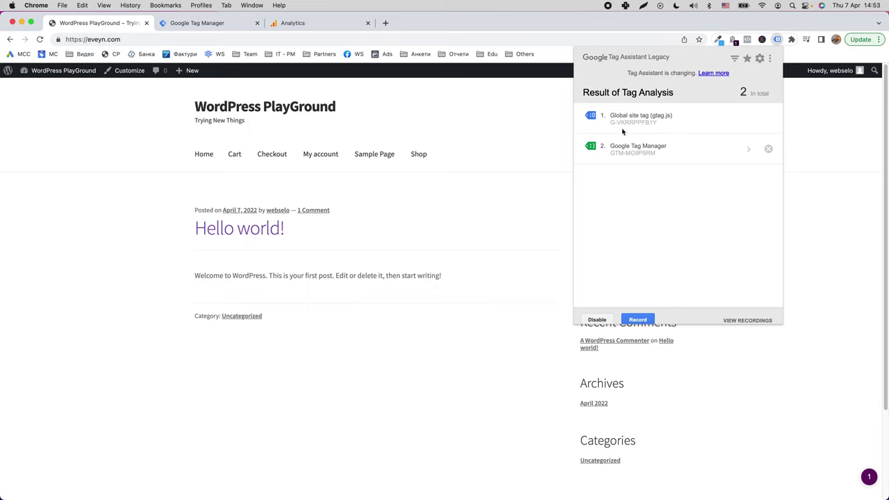
click(643, 125)
click(583, 85)
click(677, 120)
click(582, 85)
click(597, 320)
click(511, 251)
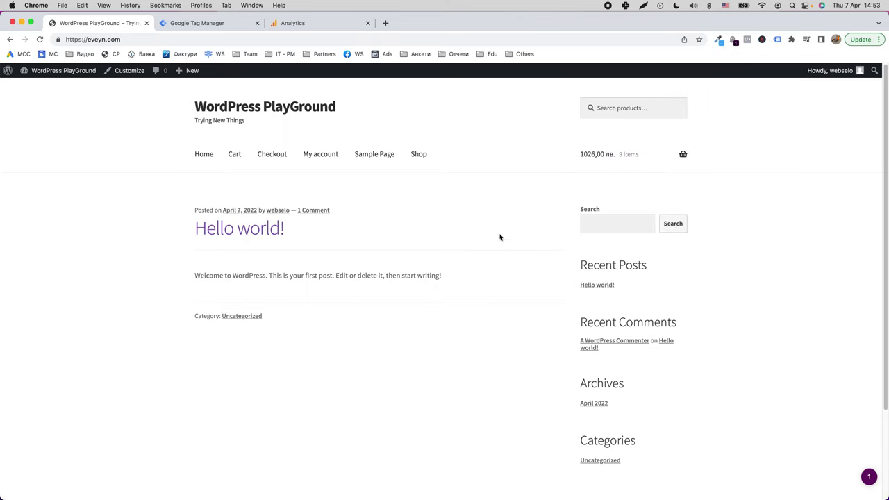
right_click(346, 276)
click(404, 317)
right_click(405, 317)
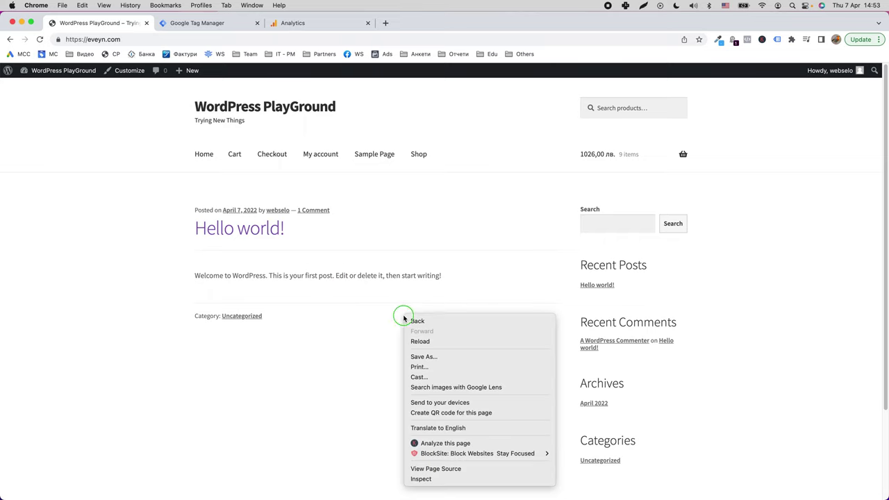
click(380, 329)
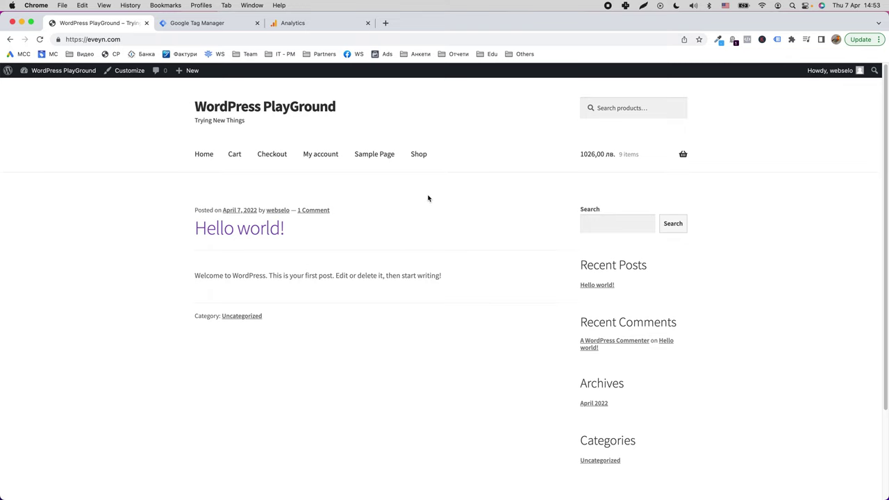
Step: Open the Product Test Title product from the shop and view its details down to the Description section
click(417, 155)
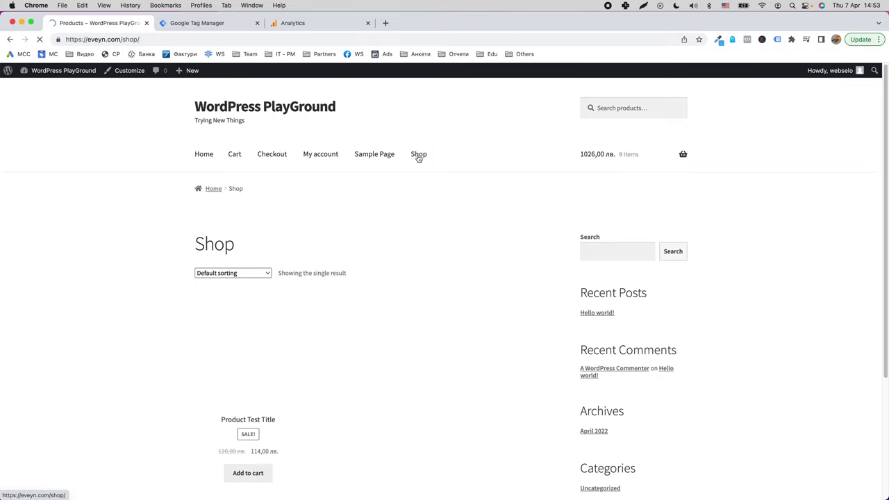
scroll(403, 368, down, 2)
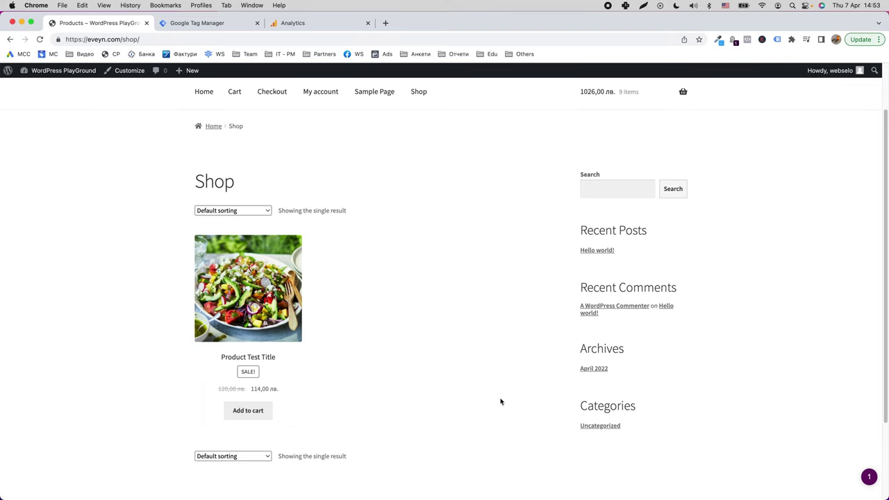
click(268, 290)
scroll(428, 369, down, 3)
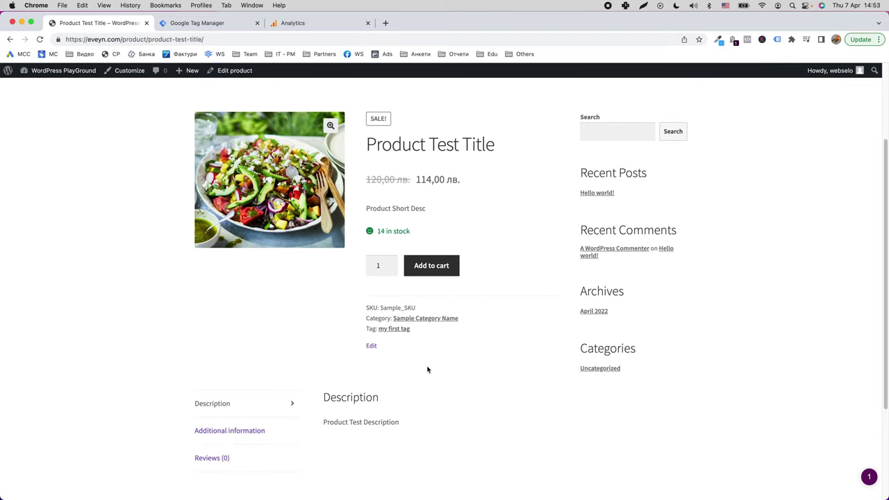
scroll(460, 377, down, 1)
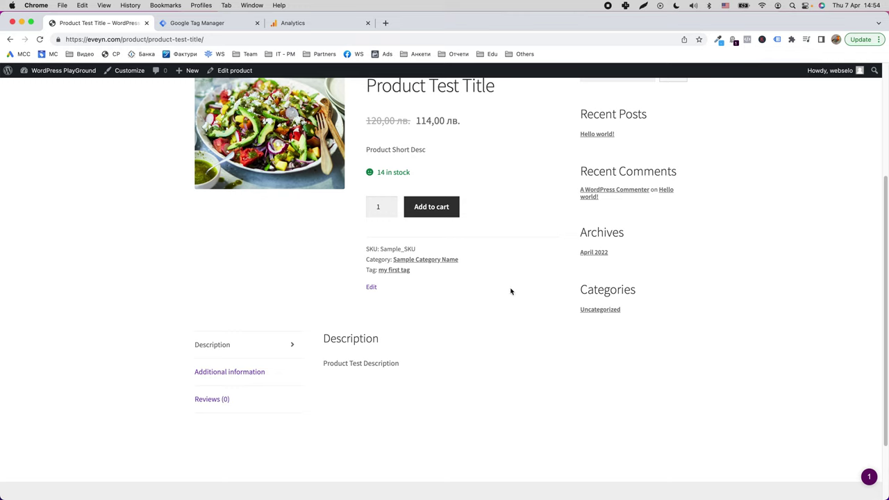
Step: View the Sample Category Name category page and return to the product page
click(441, 261)
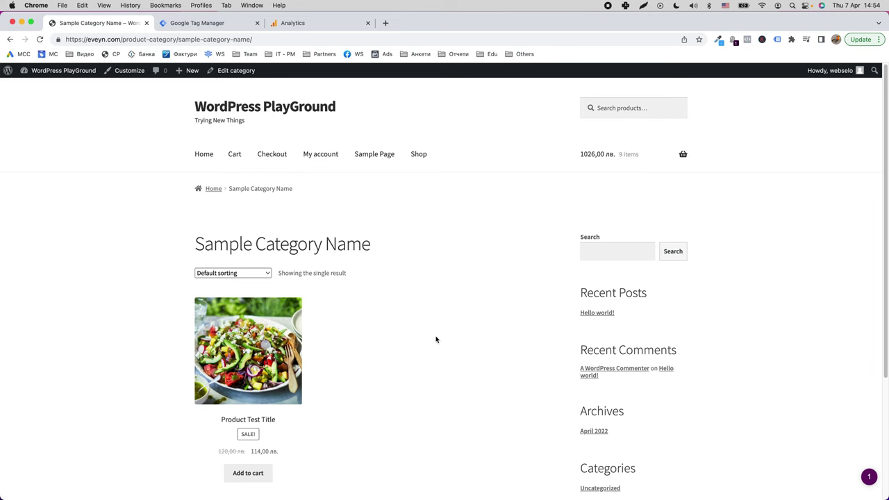
key(super+bracketleft)
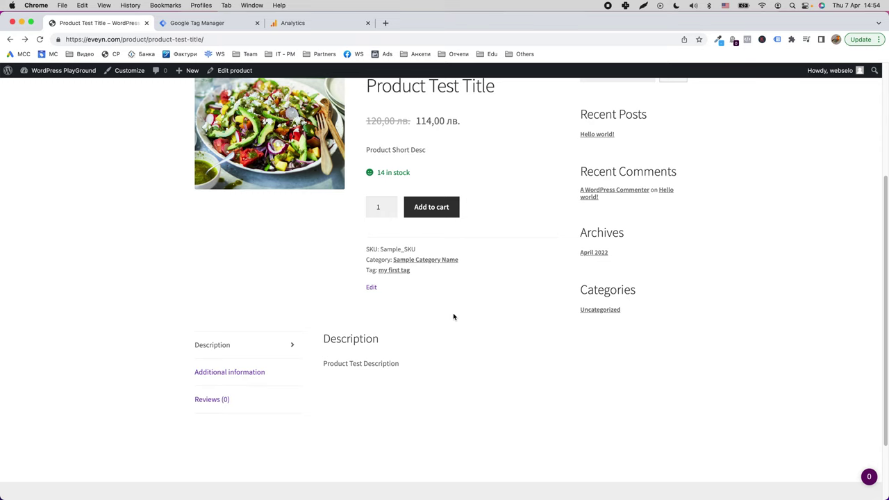
right_click(453, 316)
click(442, 320)
Step: View the product's Additional information section, then switch back to its Description section
click(234, 371)
click(424, 353)
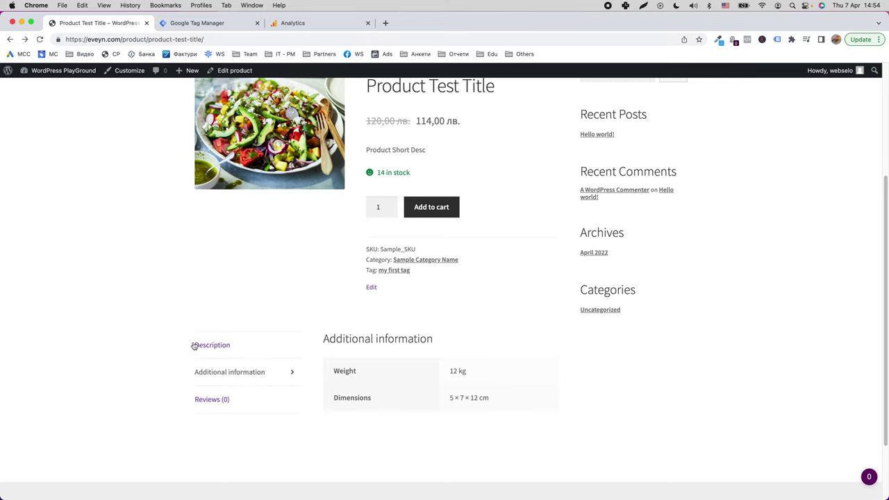
click(259, 349)
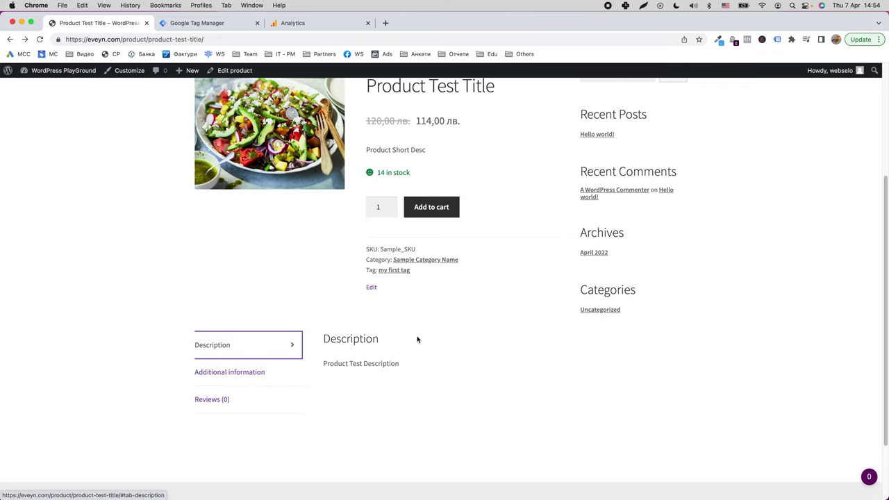
double_click(360, 343)
click(465, 363)
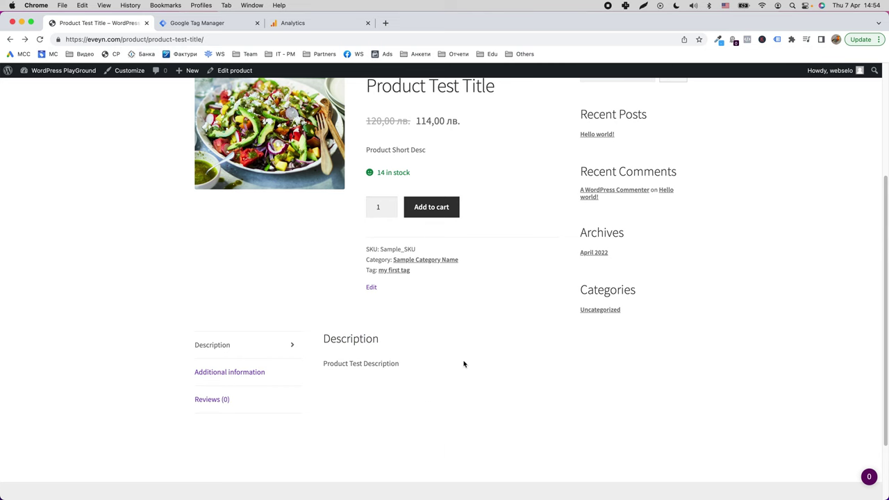
scroll(417, 312, up, 5)
Step: In Google Tag Manager, find "eve" in the accounts list, open the eveyn.com container and start its preview
click(213, 27)
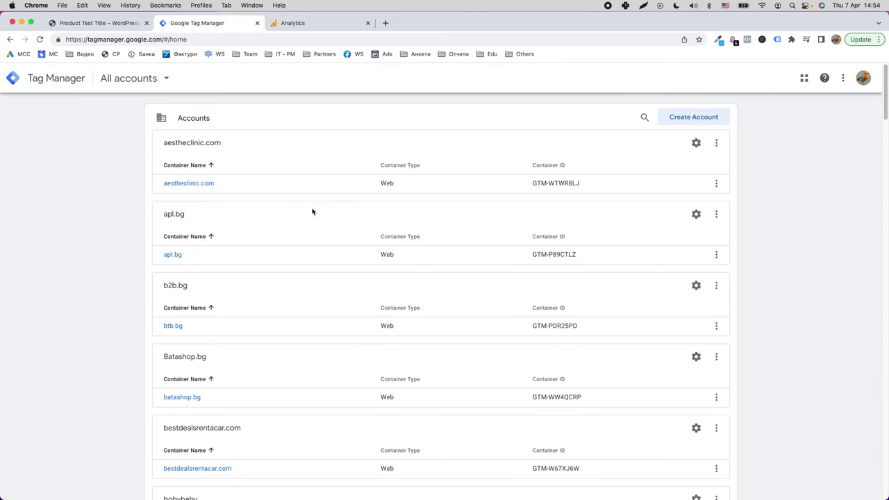
key(super+f)
text(eve)
click(188, 323)
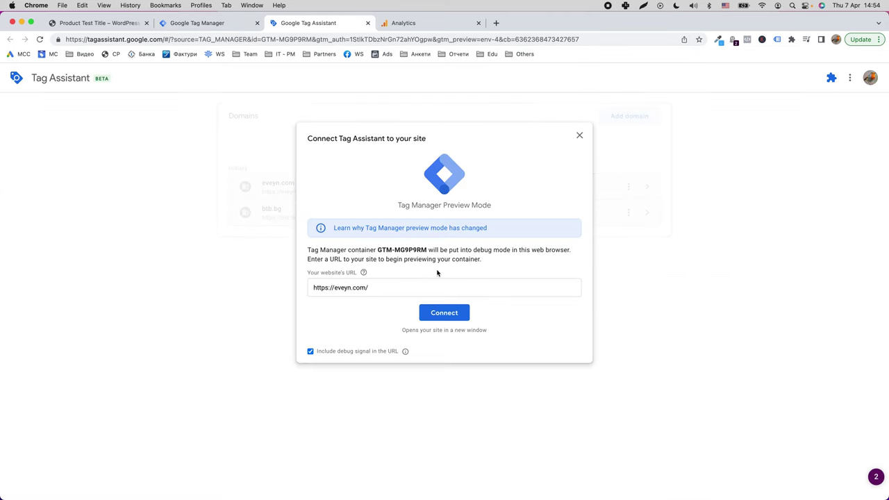
click(439, 311)
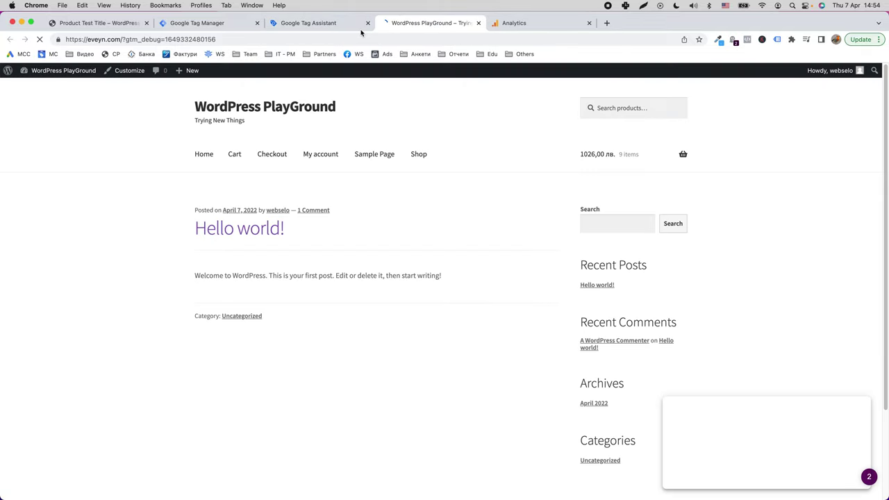
click(334, 24)
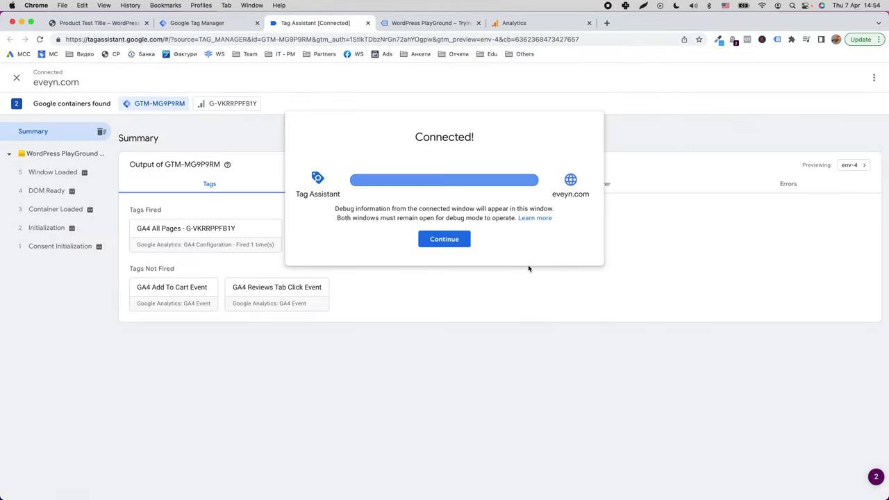
click(445, 240)
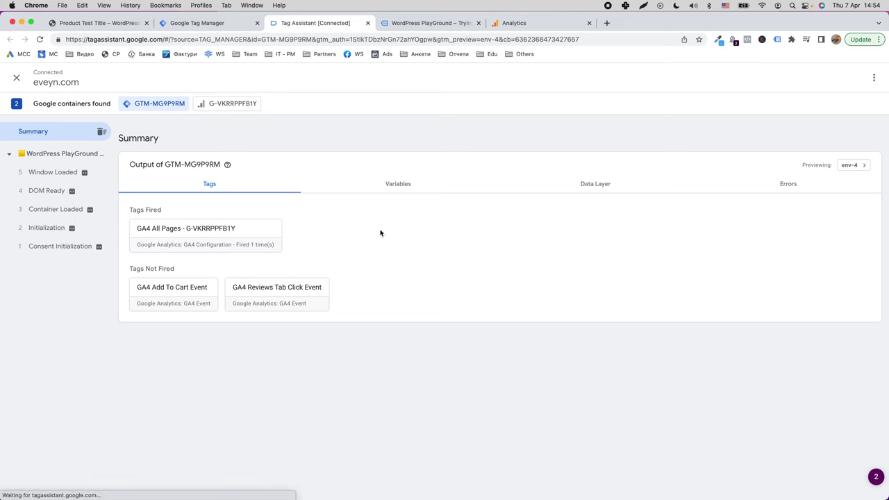
Step: On the connected debug site, open the shop and then the Product Test Title product page
click(426, 25)
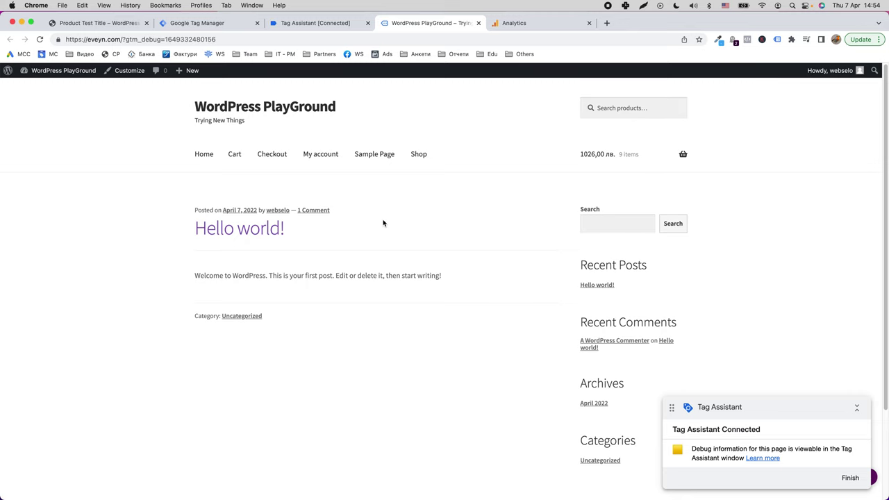
click(419, 161)
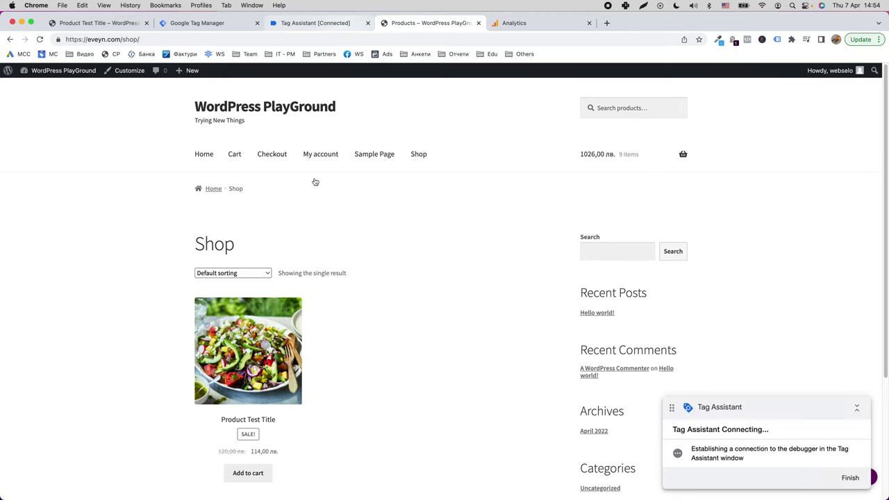
click(242, 330)
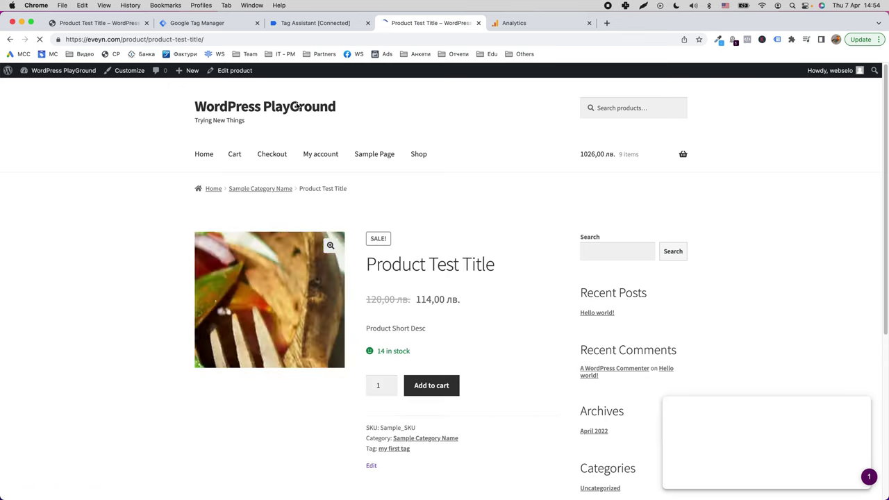
Step: In Tag Assistant, examine the tags recorded for the Products page and the Product Test Title page
click(315, 22)
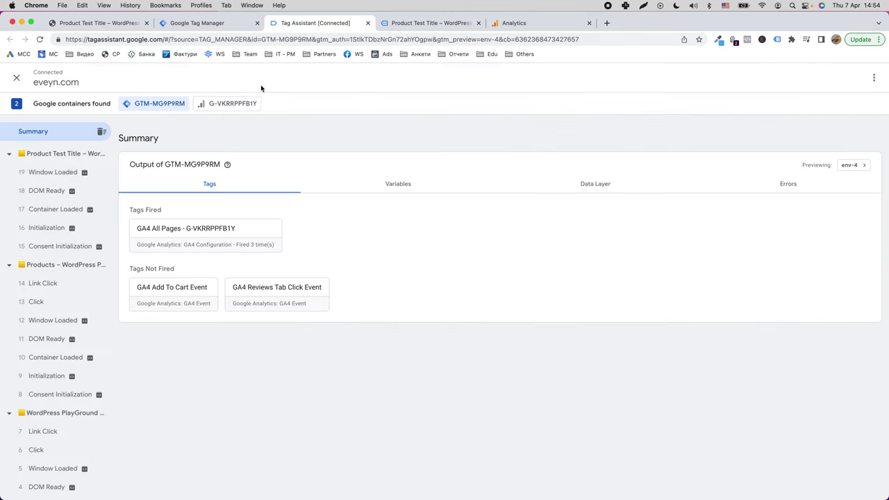
click(68, 153)
click(61, 273)
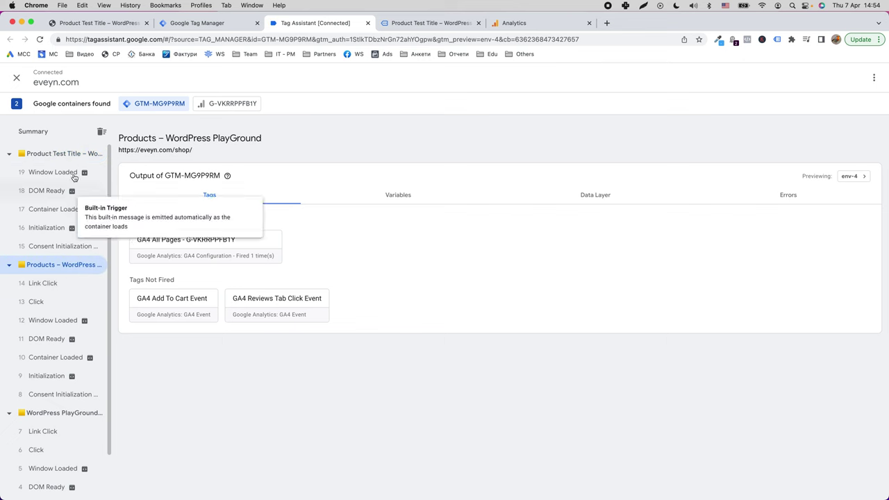
click(62, 153)
Step: Show the Additional information section on the connected site's product page to generate a click event
click(417, 23)
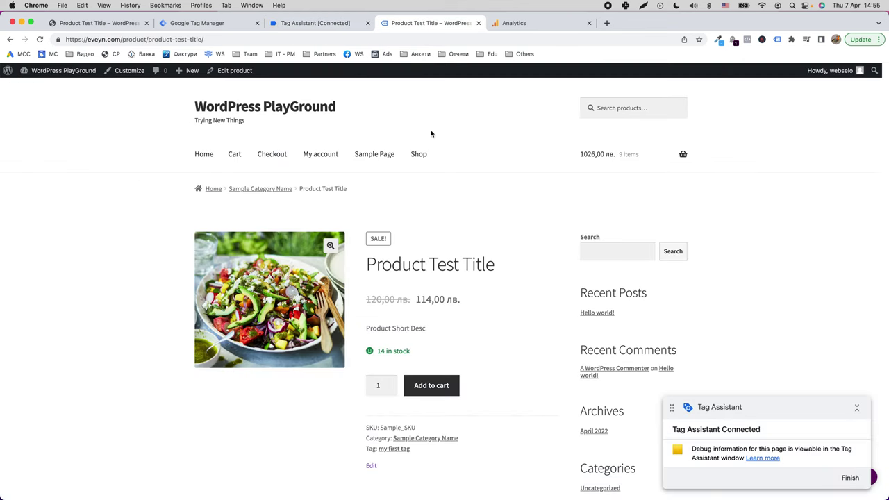
scroll(460, 395, down, 5)
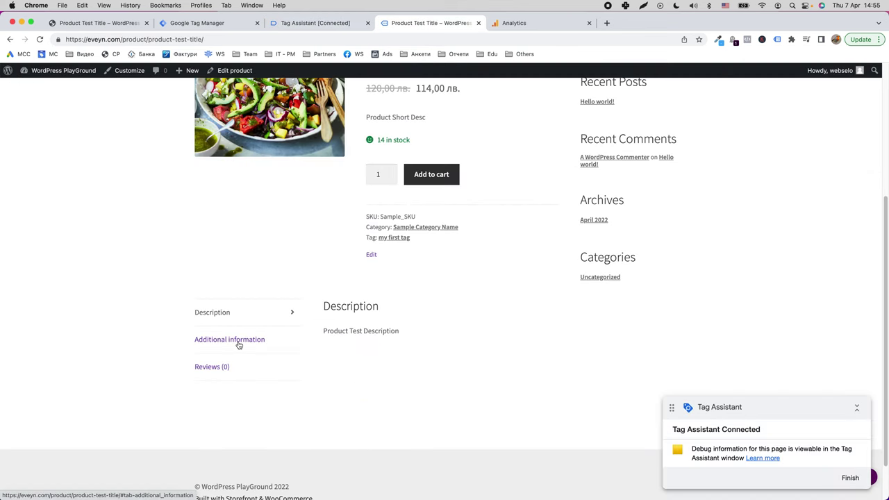
scroll(278, 365, up, 1)
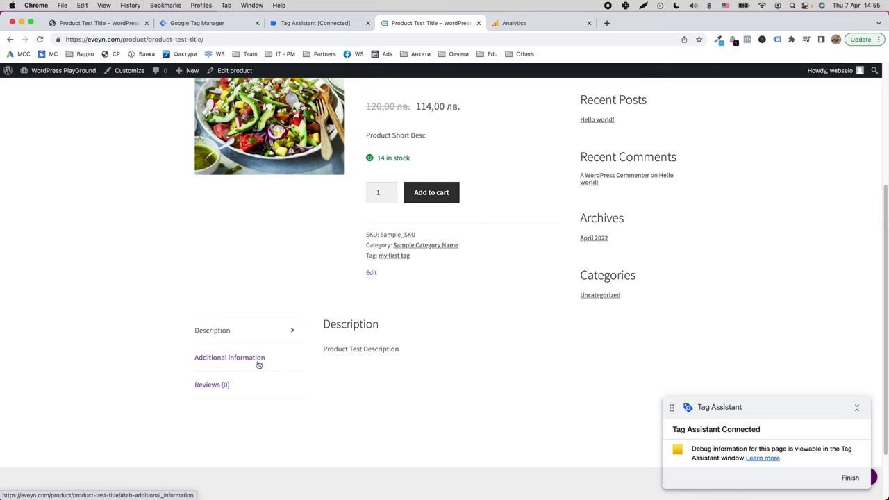
click(236, 358)
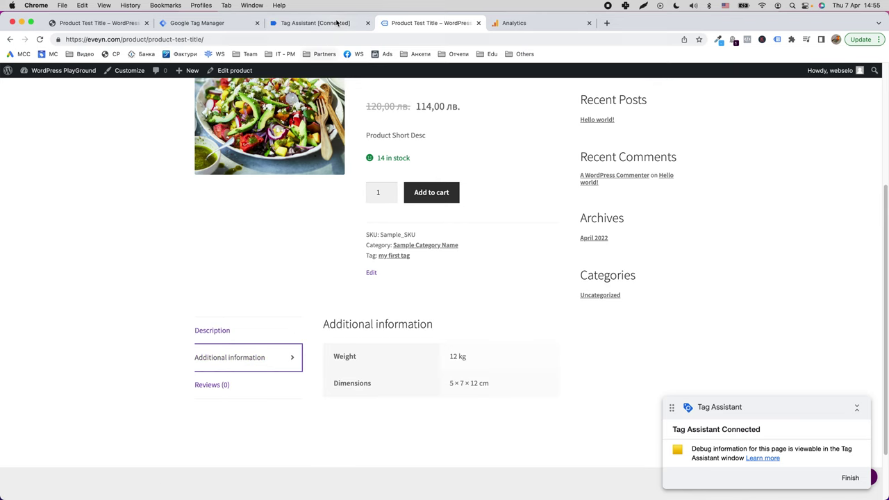
Step: In Tag Assistant, examine the variables of the product page's newest Click event, including Click Text and Click URL
click(341, 29)
click(37, 190)
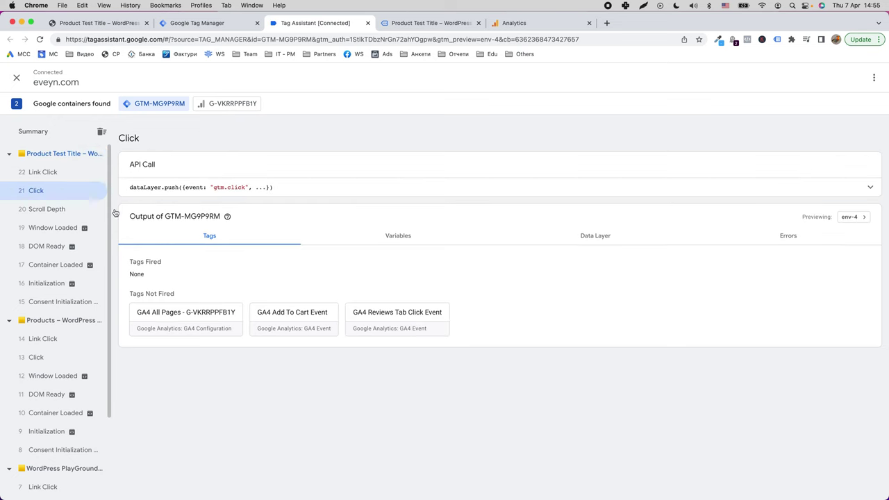
click(398, 236)
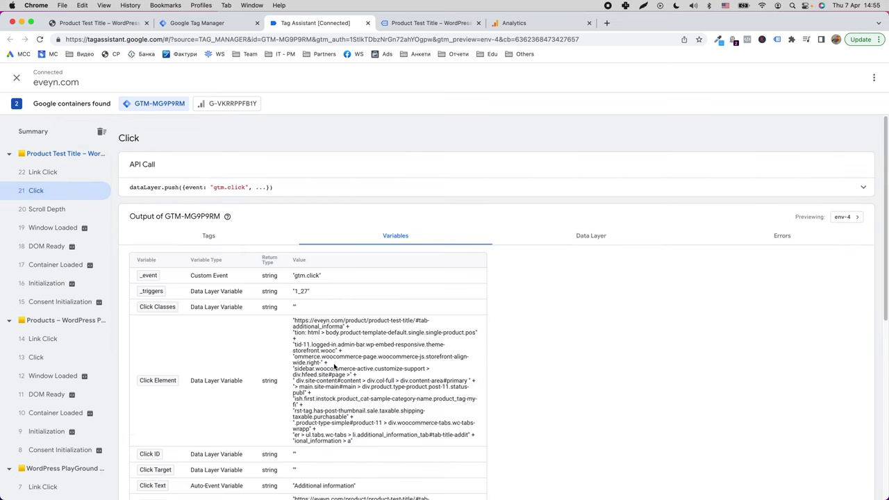
scroll(334, 366, down, 1)
scroll(334, 367, down, 3)
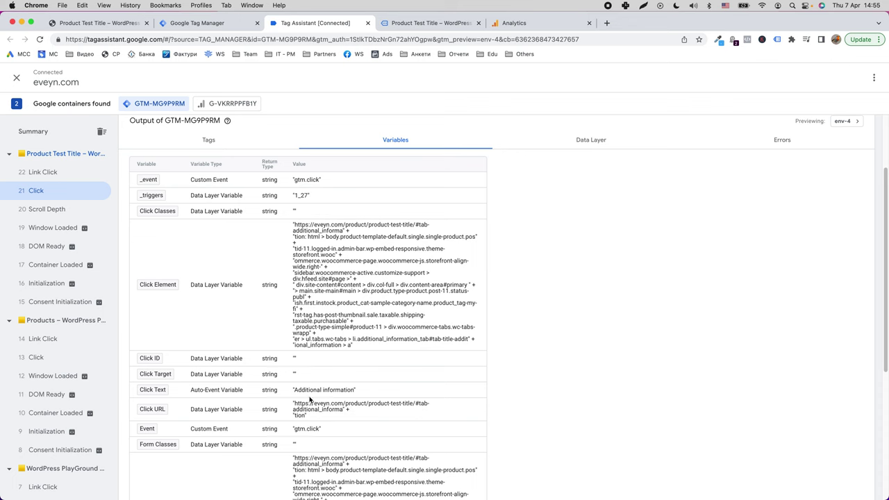
scroll(326, 409, down, 10)
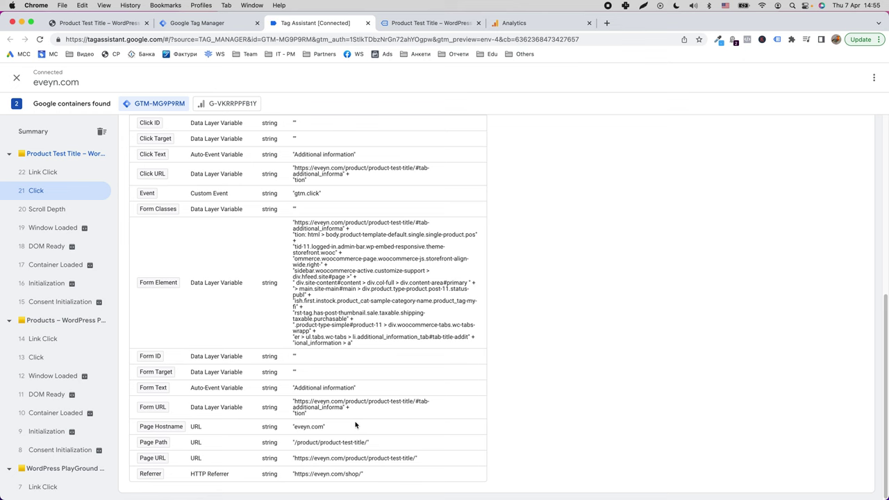
scroll(353, 424, up, 11)
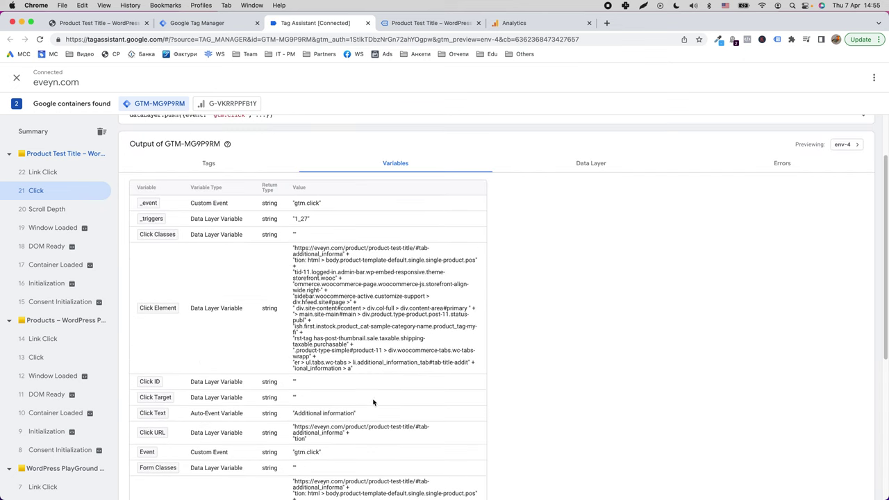
right_click(373, 397)
click(367, 393)
right_click(361, 398)
click(362, 398)
click(147, 417)
right_click(346, 415)
click(346, 415)
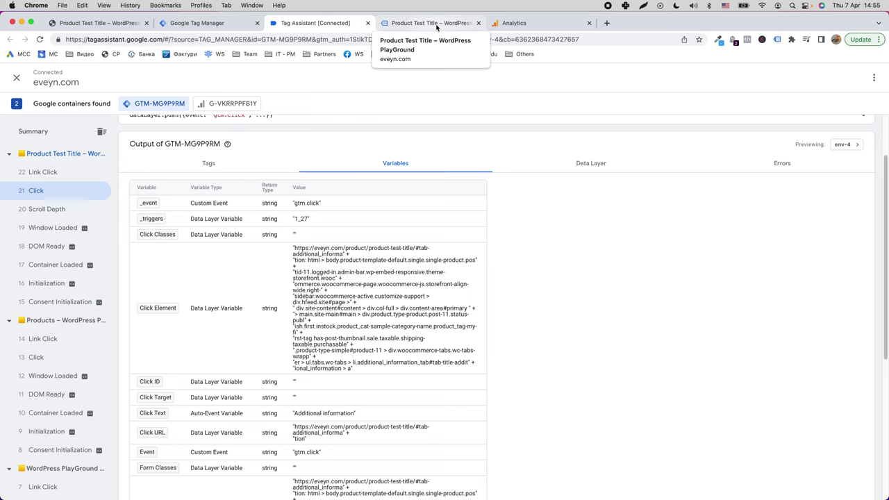
Step: In Google Tag Manager, create a Click - All Elements trigger that fires on Some Clicks
click(436, 24)
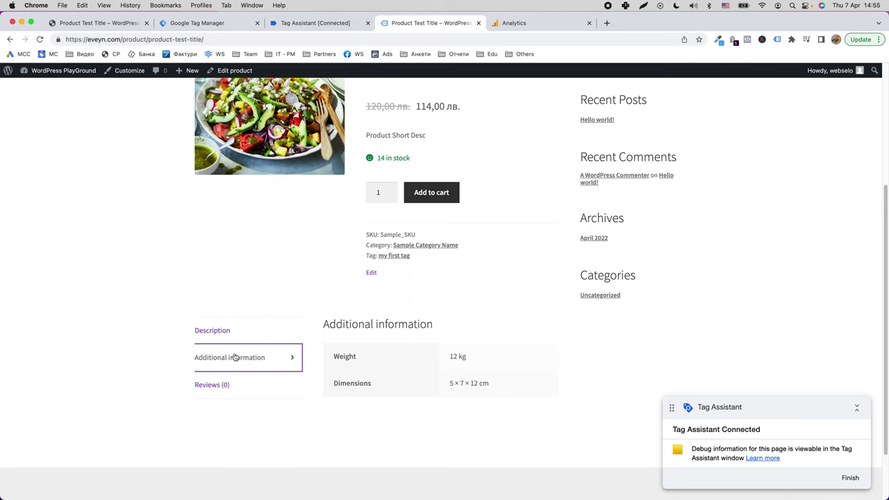
click(214, 25)
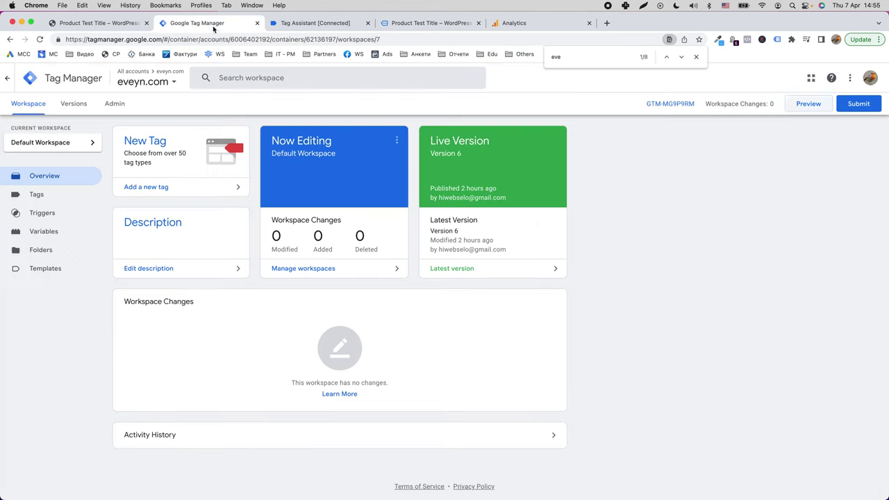
click(57, 217)
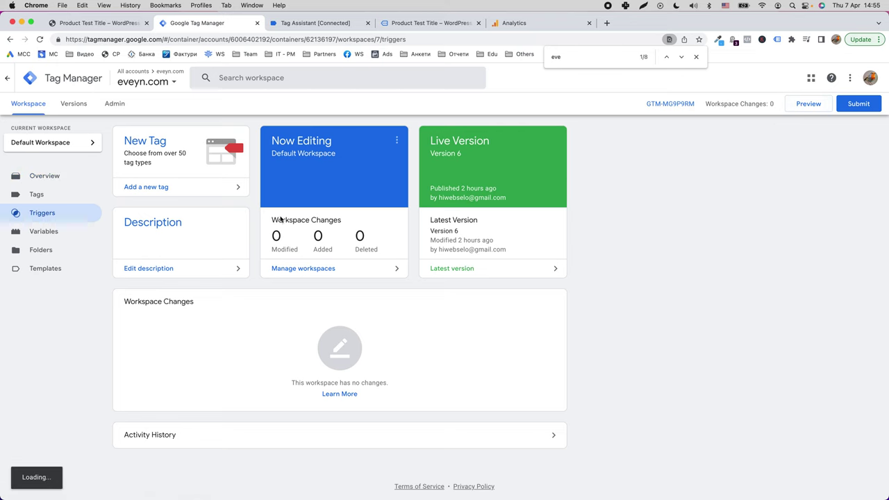
click(539, 139)
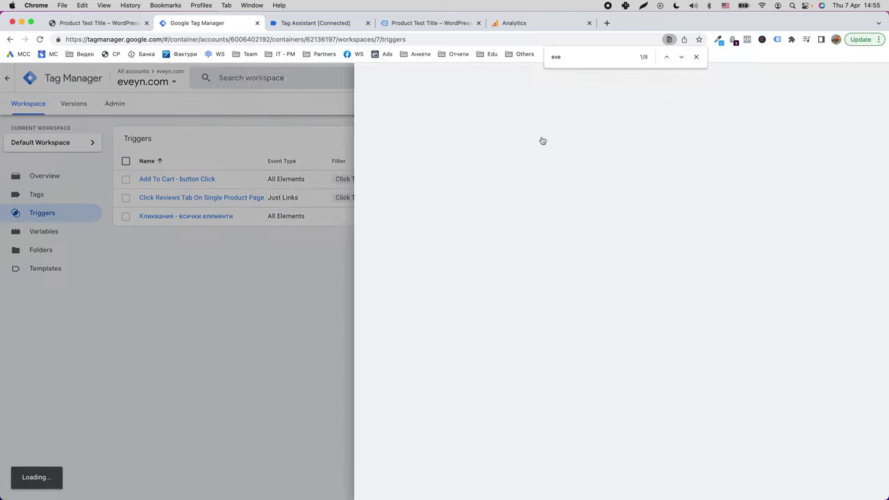
click(554, 162)
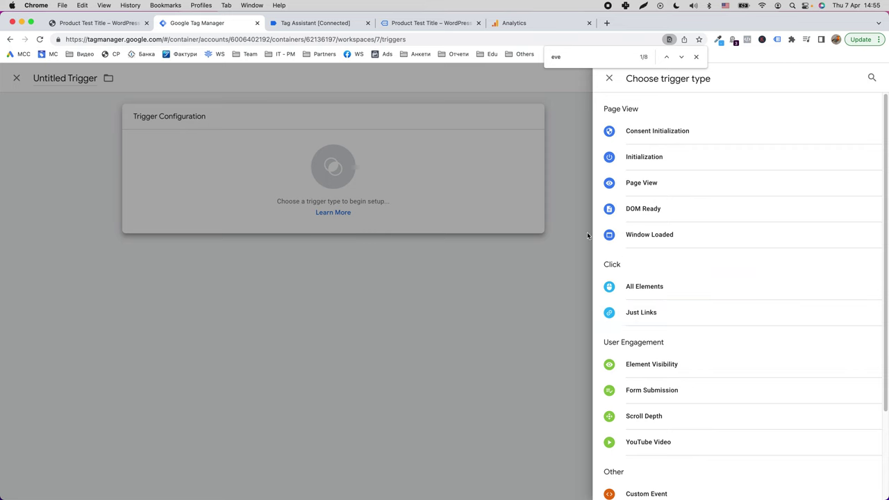
click(687, 291)
click(445, 211)
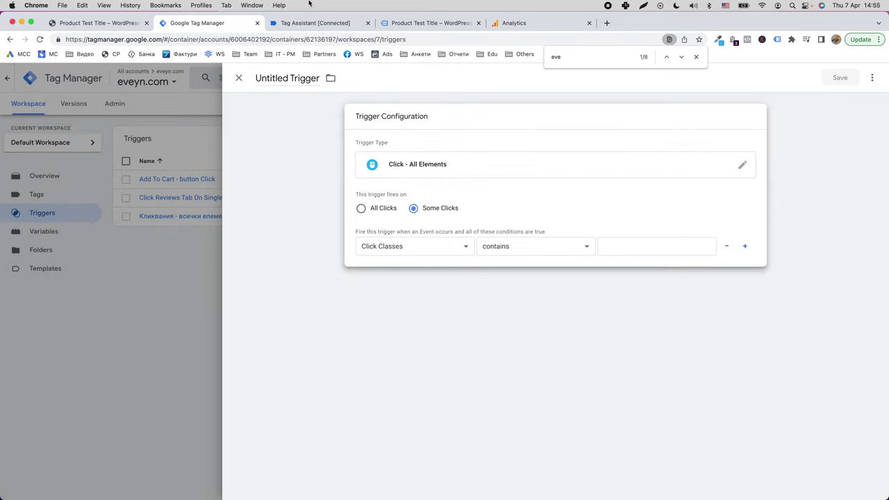
Step: Copy the Click Text value from Tag Assistant and set the trigger condition to Click Text contains Additional information
click(320, 23)
scroll(233, 359, down, 1)
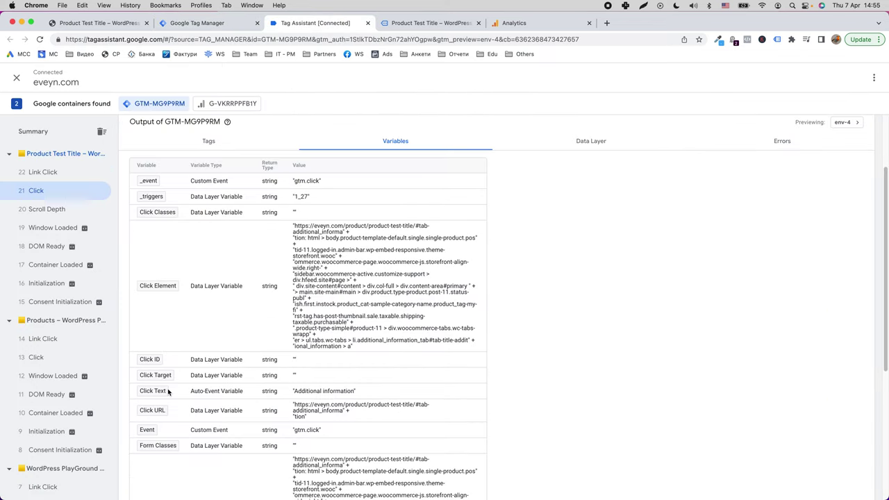
drag(304, 394, 354, 393)
key(super+c)
click(252, 25)
click(419, 248)
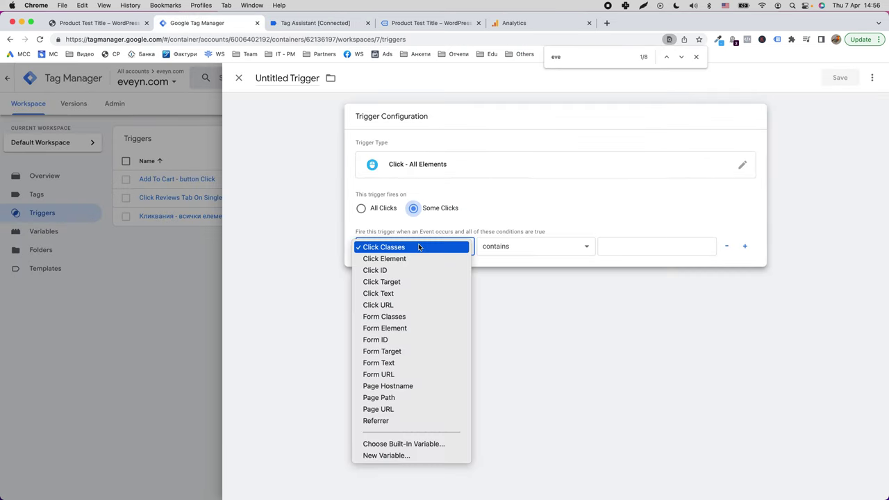
click(415, 293)
click(648, 249)
key(super+v)
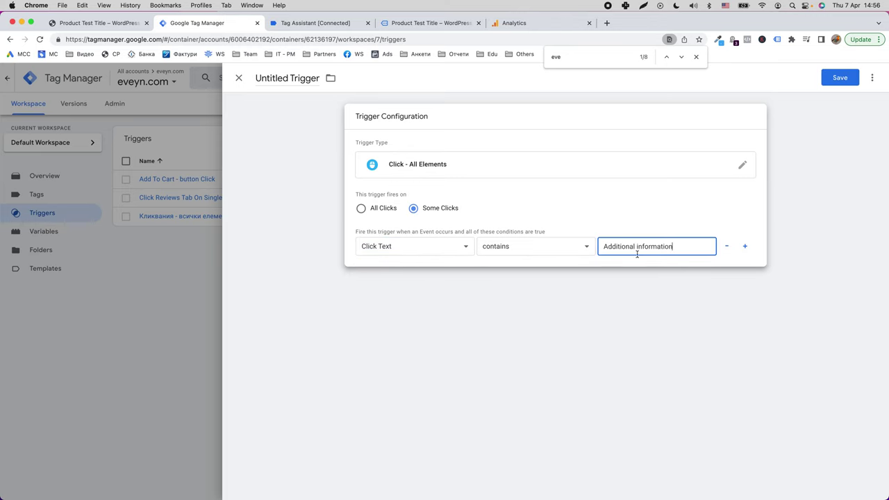
Step: Name the trigger "Click on Additional Information Tab (Product Page)", save it and dismiss the page search
triple_click(299, 76)
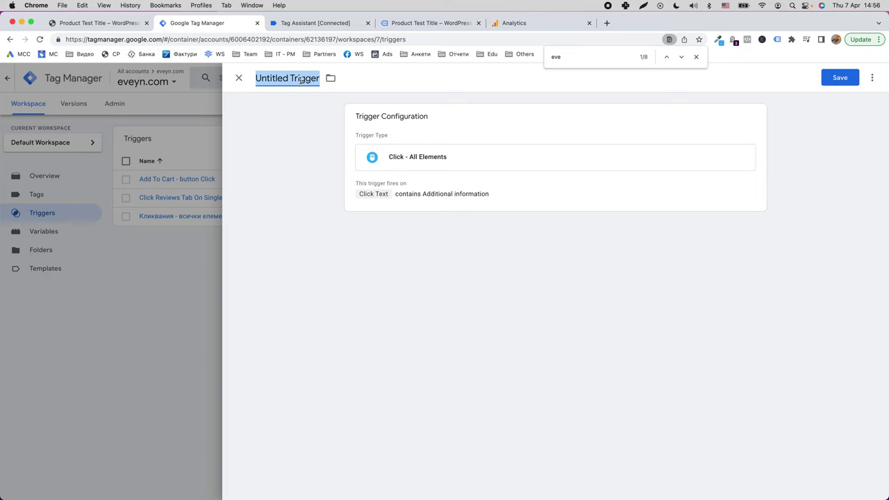
text(Clcik)
key(super+a)
text(Click on Ad)
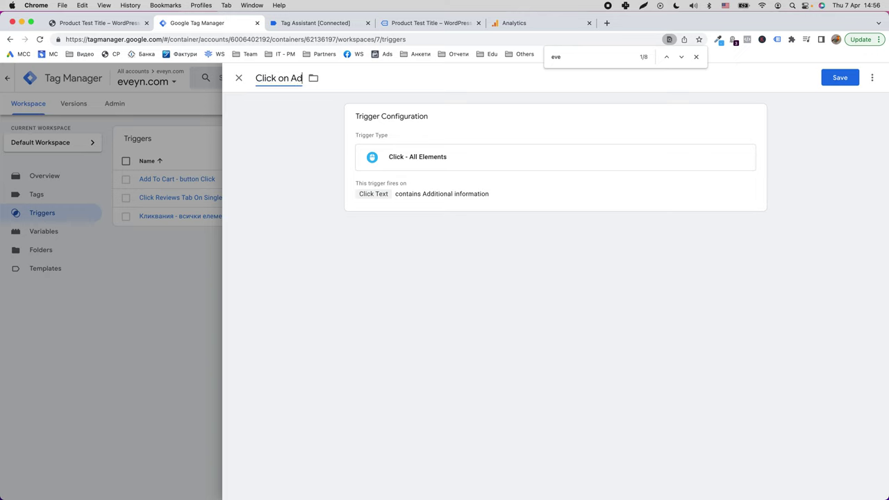
text(ditional Informati)
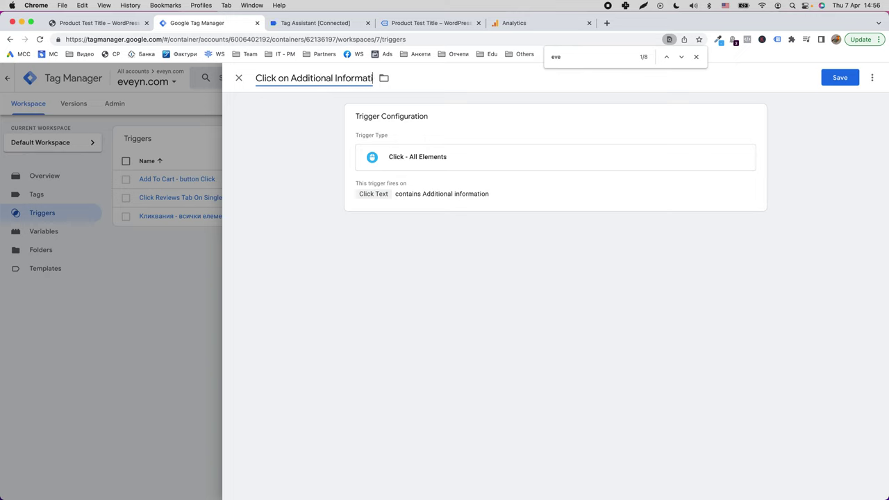
text(on Tab On Produ)
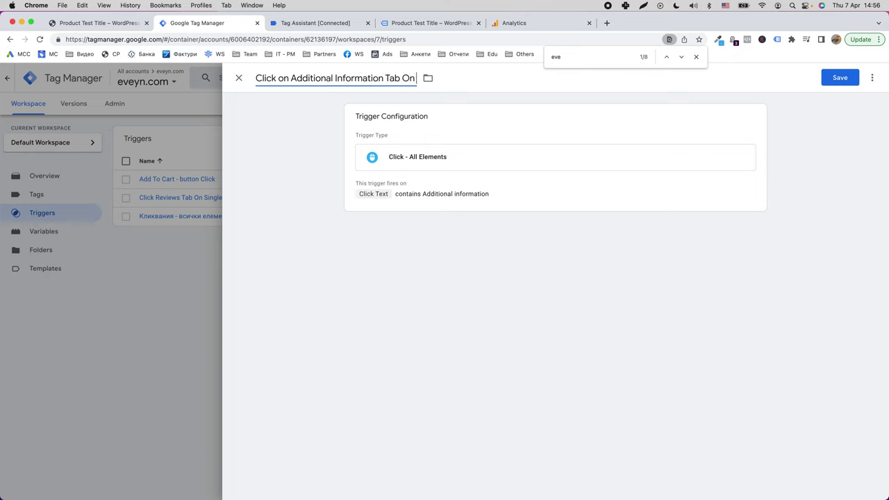
key(BackSpace)
key(BackSpace)
key(BackSpace)
key(BackSpace)
key(BackSpace)
key(BackSpace)
key(BackSpace)
key(BackSpace)
key(BackSpace)
text((Product Page))
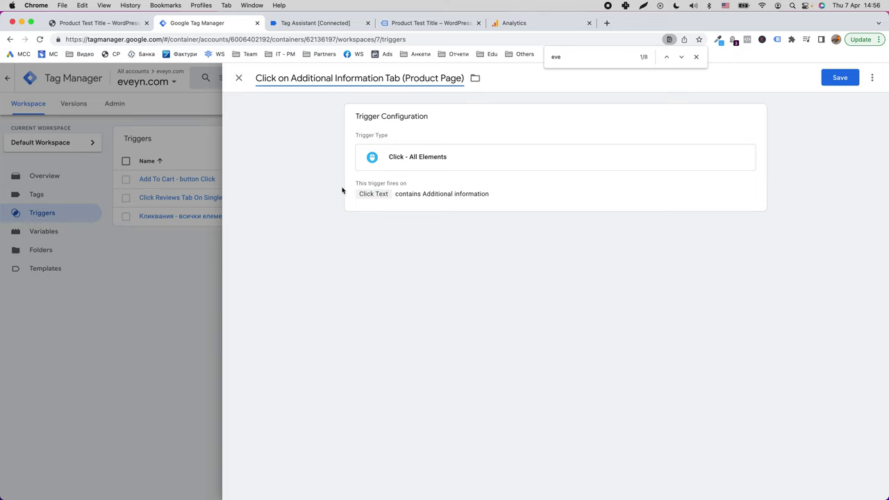
click(842, 77)
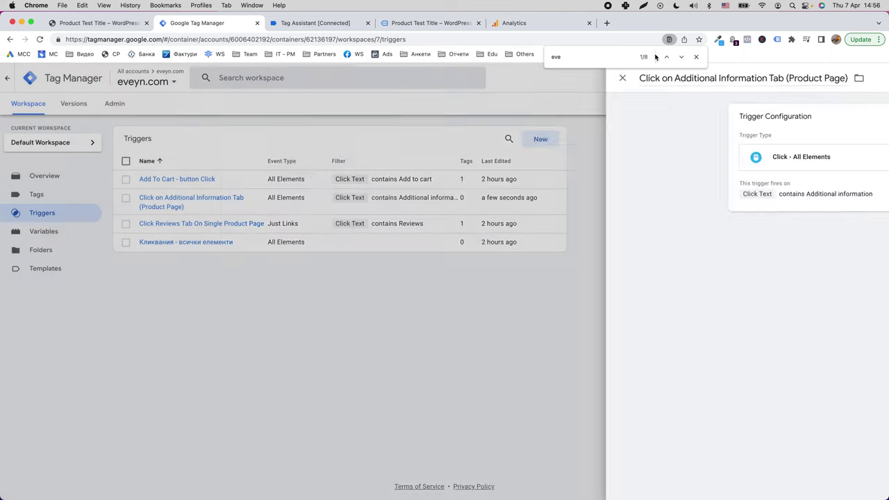
click(696, 56)
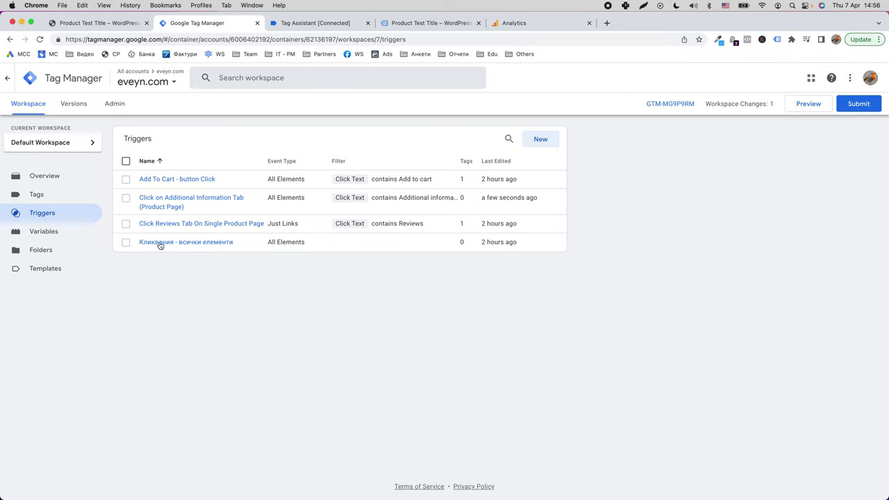
Step: Create a Google Analytics: GA4 Event tag that uses the configuration tag GA4 All Pages - G-VKRRPPFB1Y
click(34, 200)
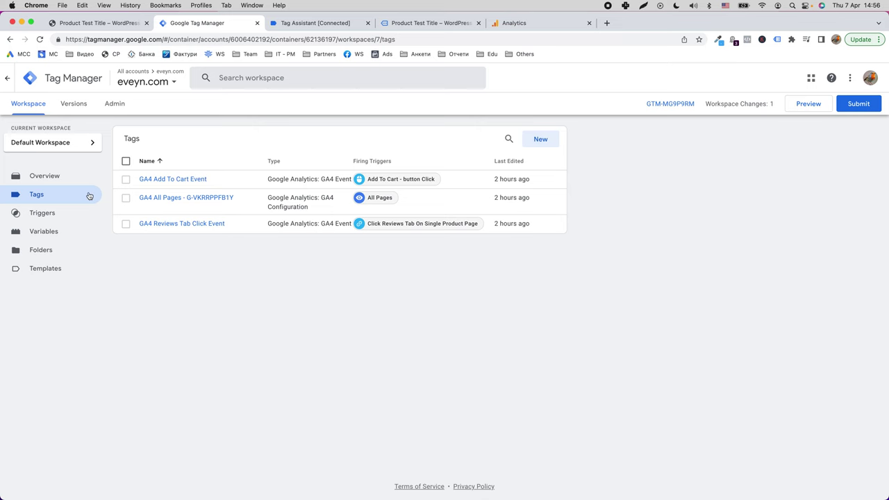
click(540, 141)
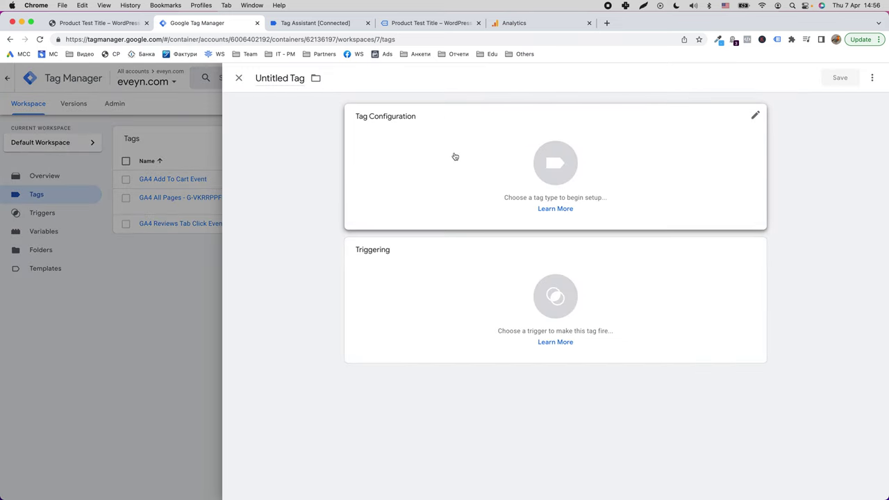
click(511, 162)
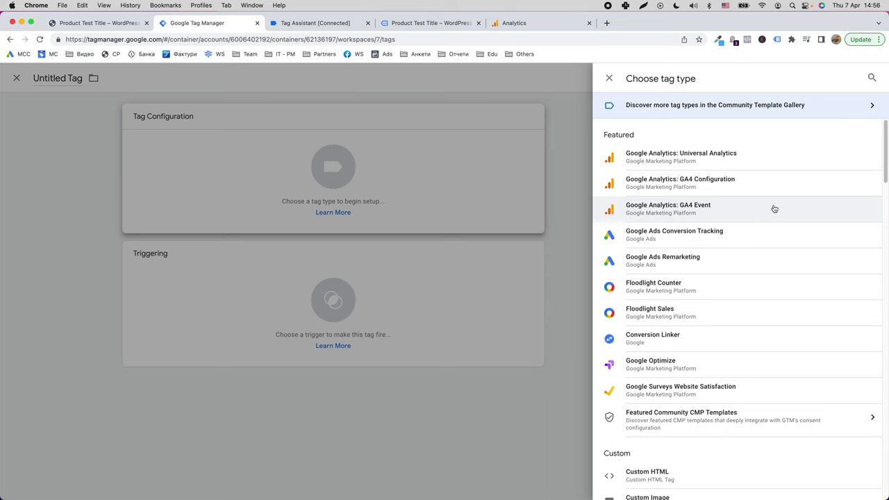
click(712, 213)
click(457, 209)
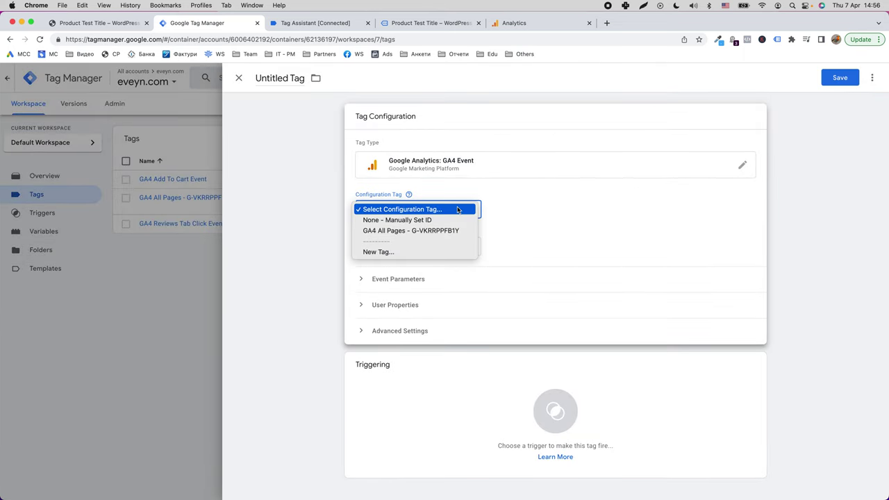
click(429, 232)
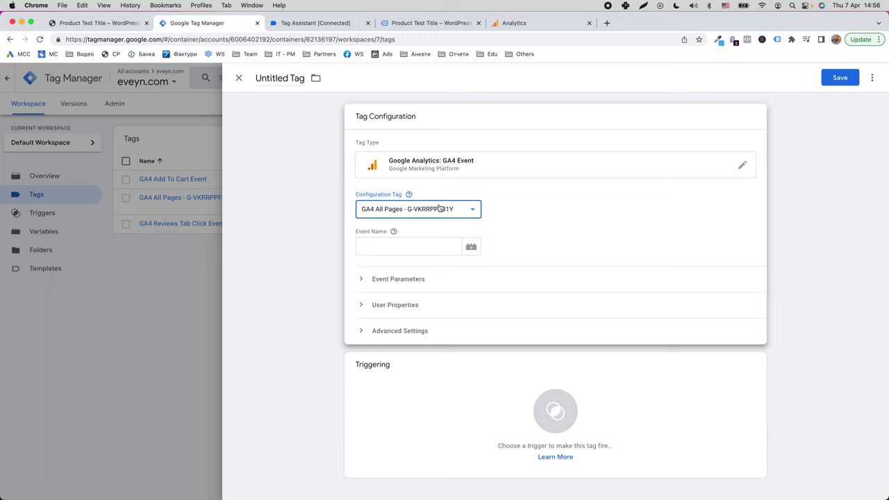
click(437, 208)
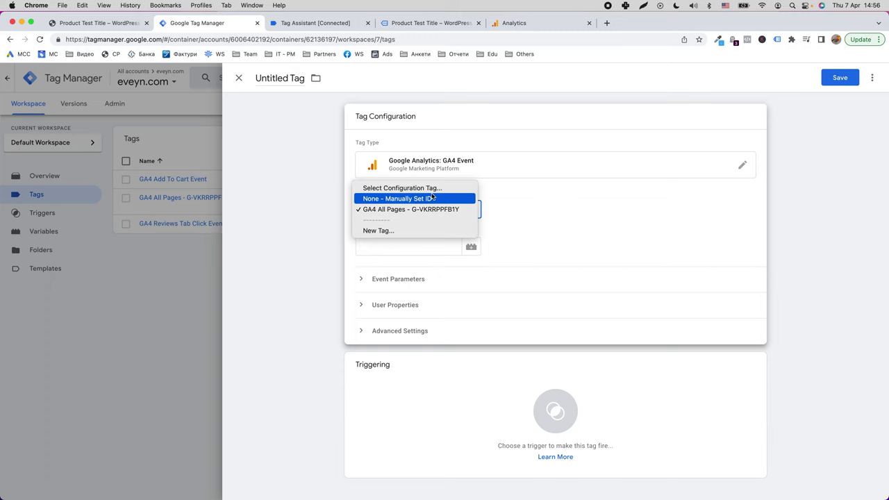
click(410, 199)
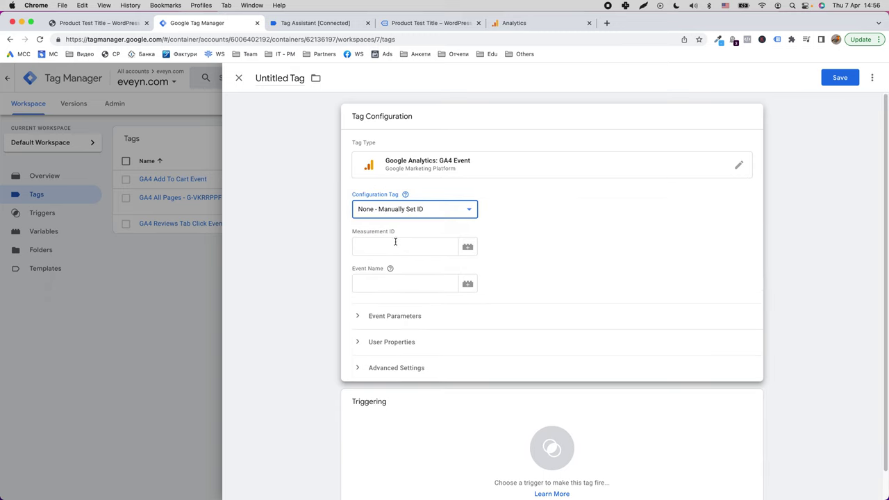
click(427, 216)
click(441, 219)
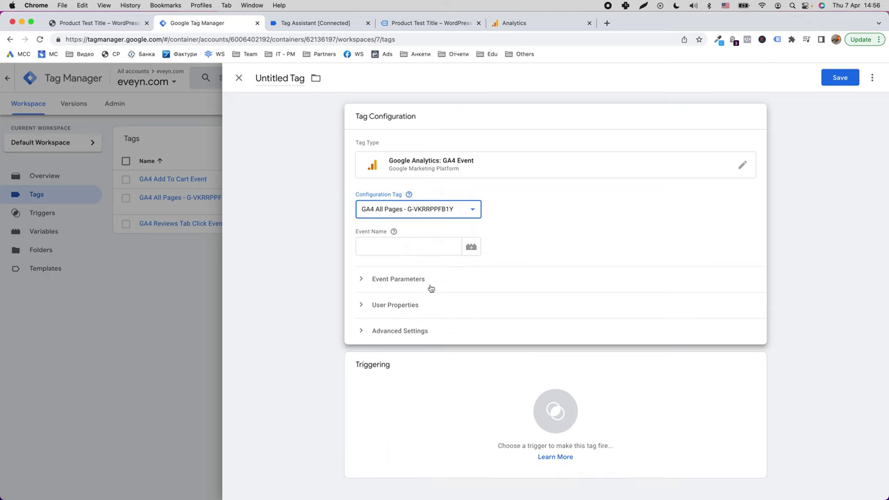
Step: Name the new tag "GA4 Click On Additional Information Tab (Product Page)"
click(264, 78)
key(BackSpace)
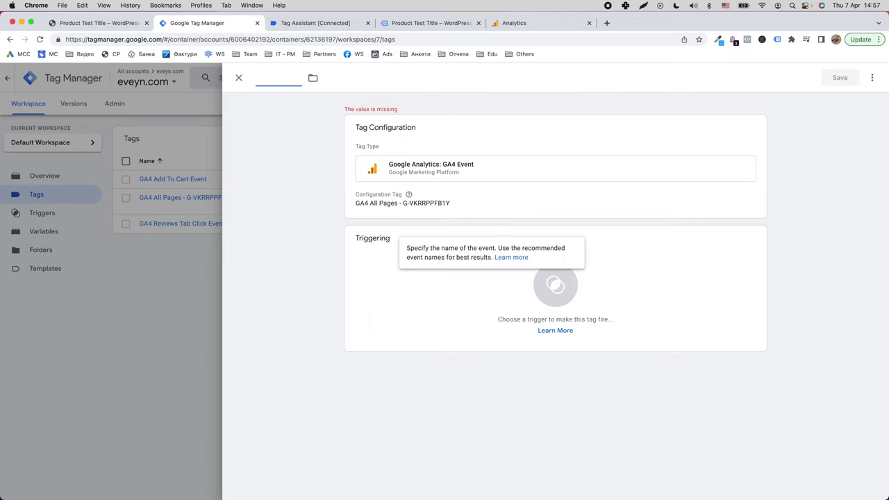
text(GA4)
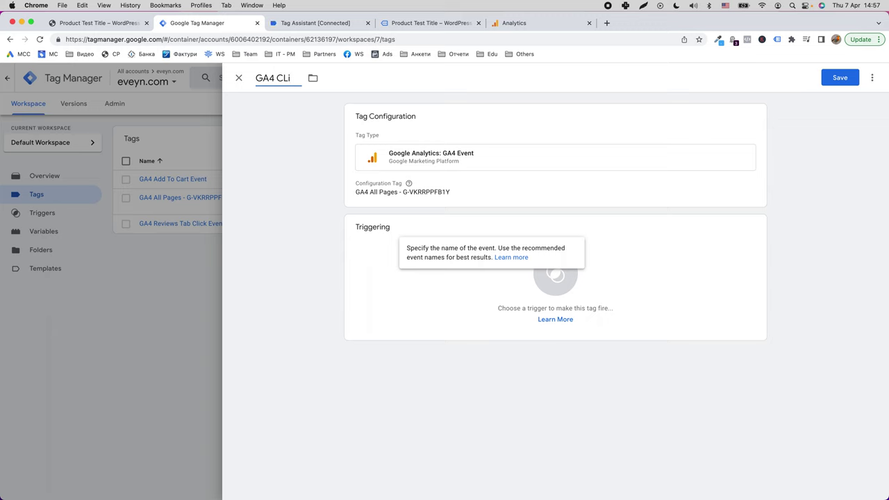
text( Click On Additional Information T)
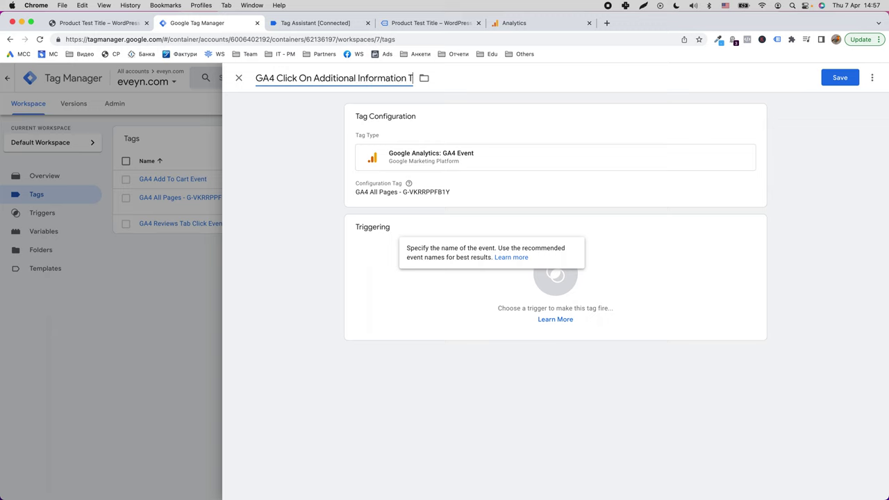
text(ab (Product Page))
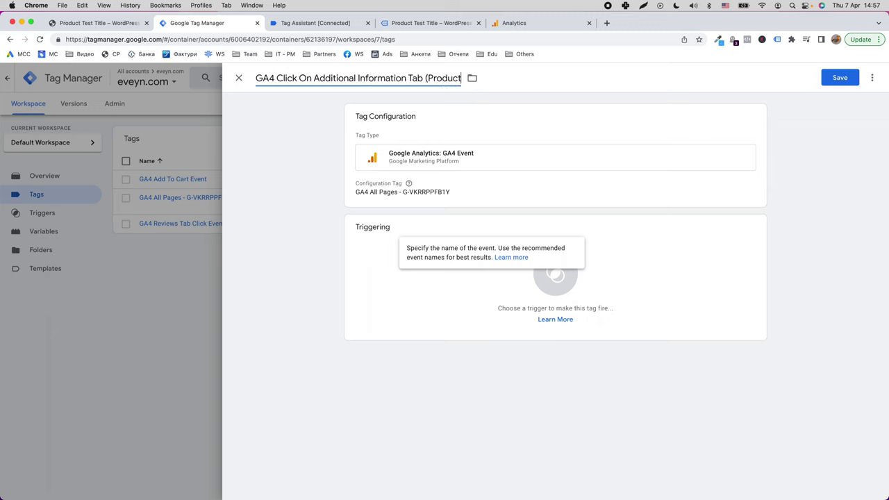
Step: Set the tag's event name to Click_On_Additional_Info_Tab_Ws and copy that name
click(451, 197)
click(391, 248)
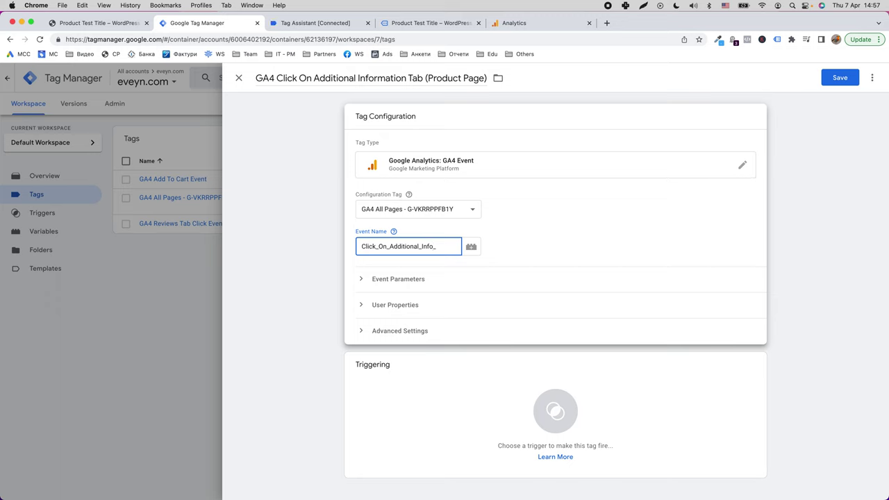
text(_Ws)
key(super+a)
right_click(400, 244)
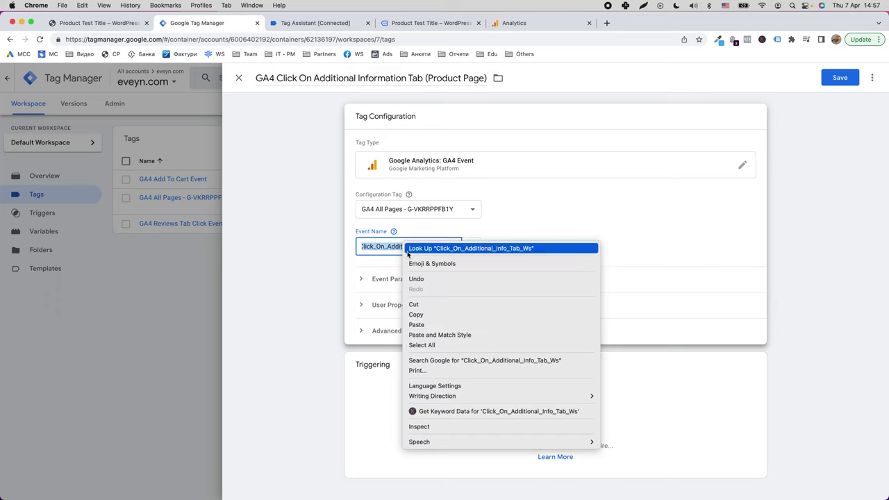
click(445, 317)
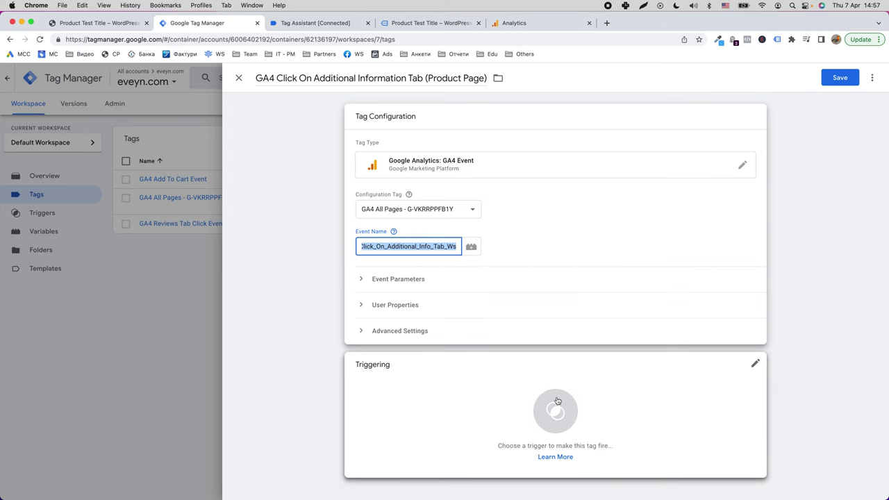
Step: Assign the "Click on Additional Information Tab (Product Page)" trigger to the tag and save it
click(541, 403)
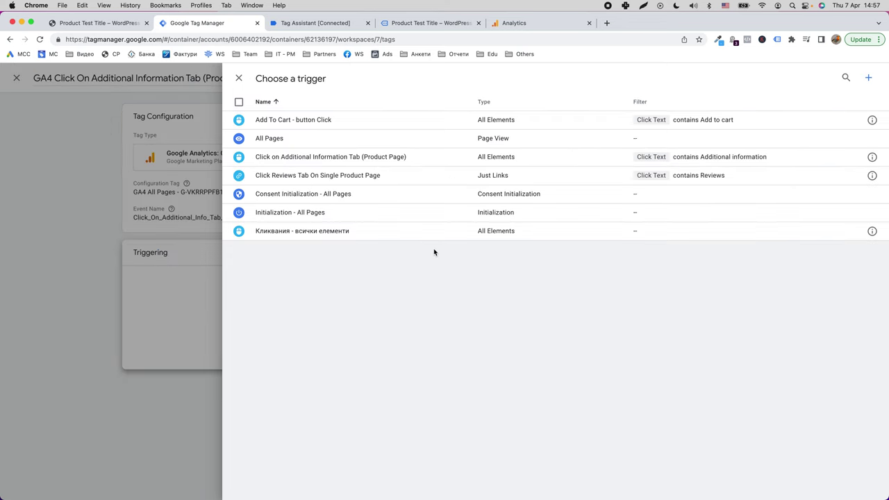
click(419, 159)
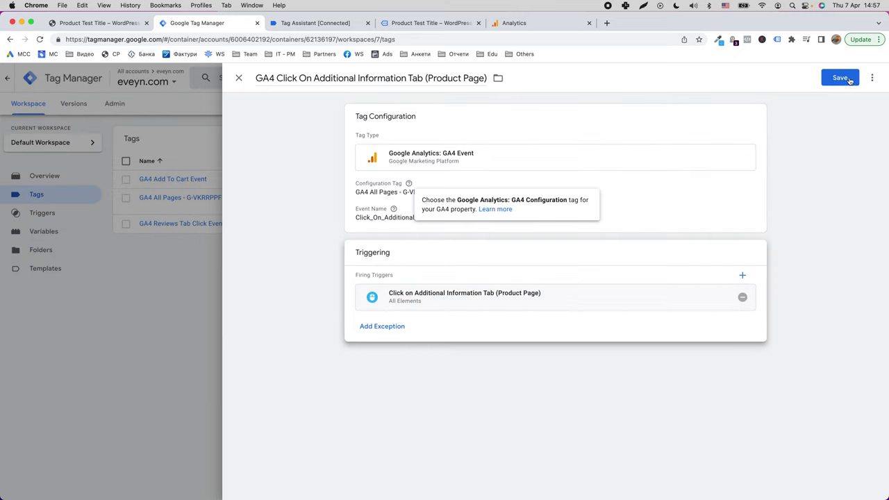
click(856, 77)
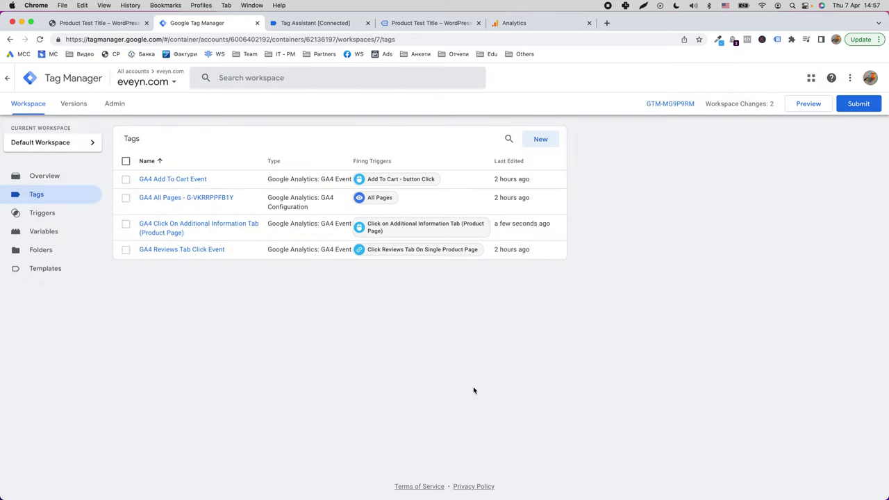
Step: Start a new preview session for the eveyn.com container and continue to its connected debug summary
click(316, 23)
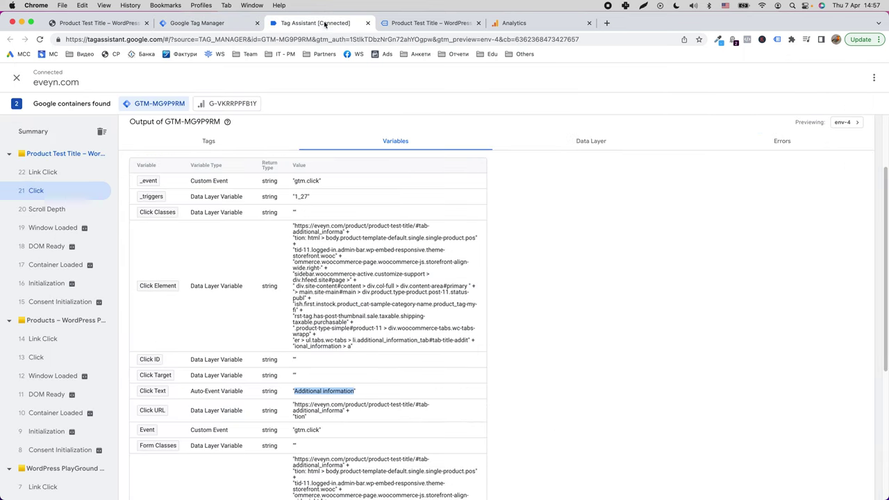
click(197, 23)
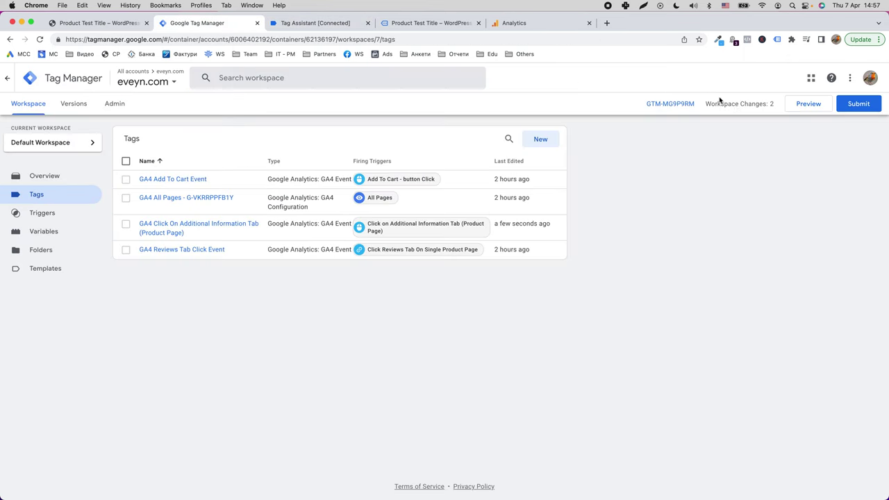
click(805, 104)
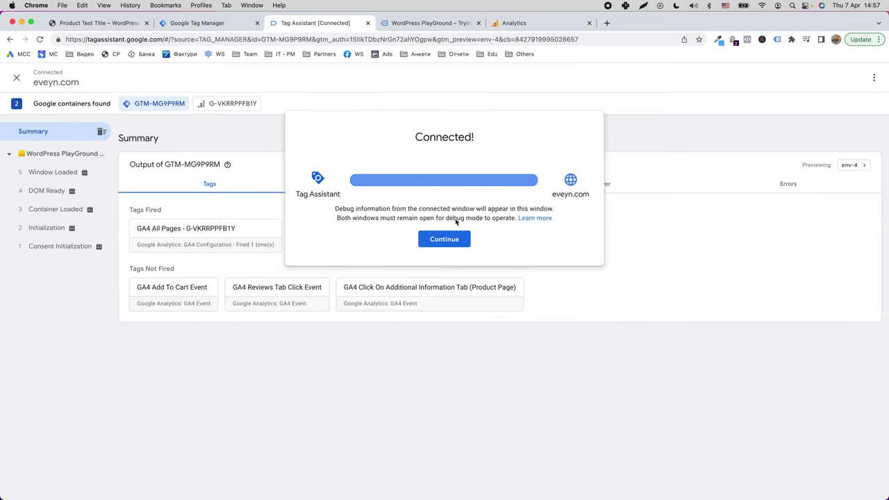
click(444, 240)
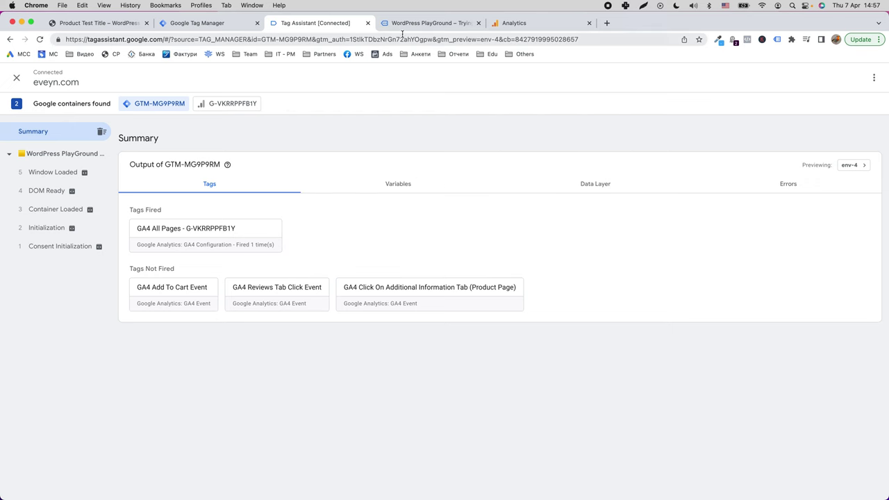
Step: On the connected site, go through the shop to the Product Test Title page and open its Additional information section
click(430, 22)
click(419, 160)
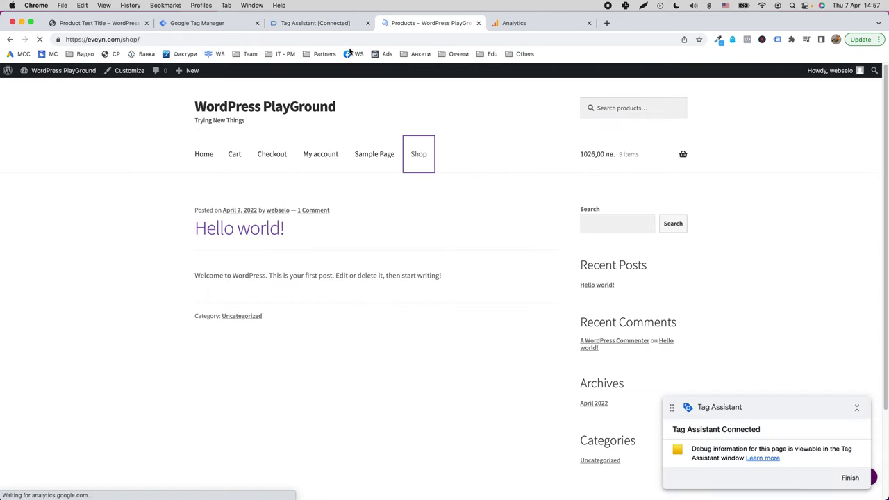
click(314, 23)
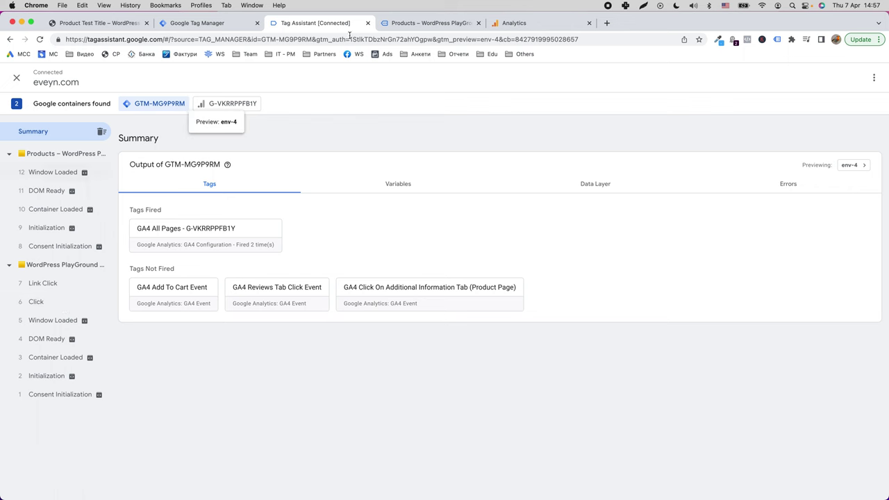
click(432, 22)
click(224, 360)
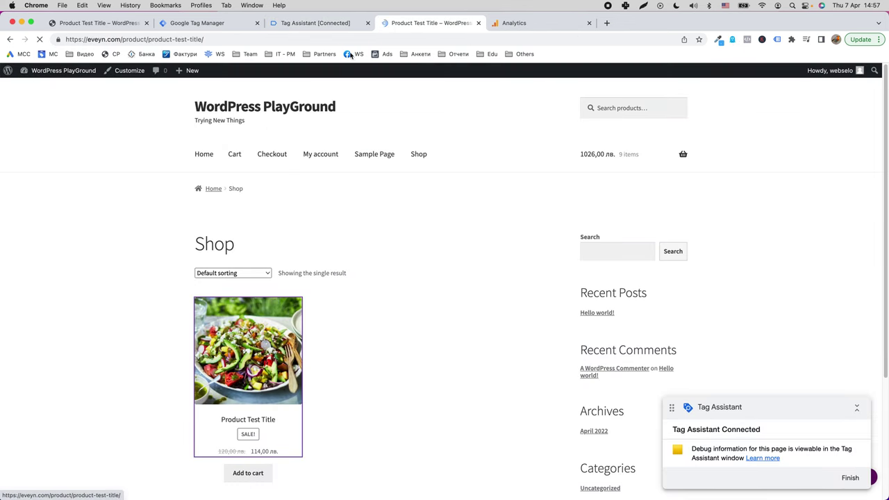
scroll(465, 234, down, 3)
scroll(466, 234, down, 2)
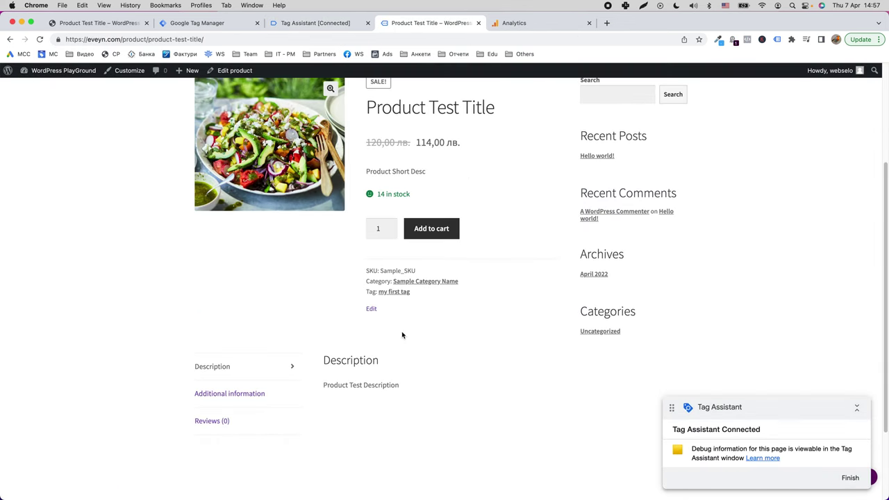
click(255, 394)
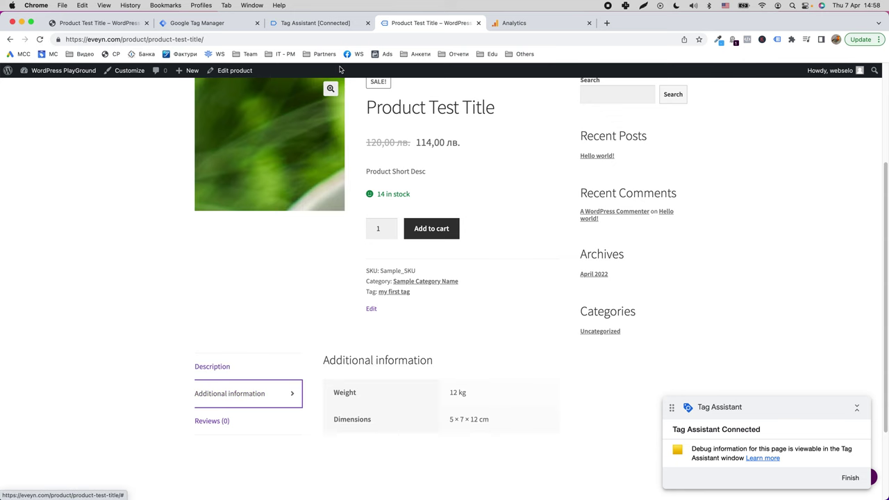
Step: Examine in Tag Assistant which tags fired on the product page's latest Click event
click(351, 26)
click(52, 191)
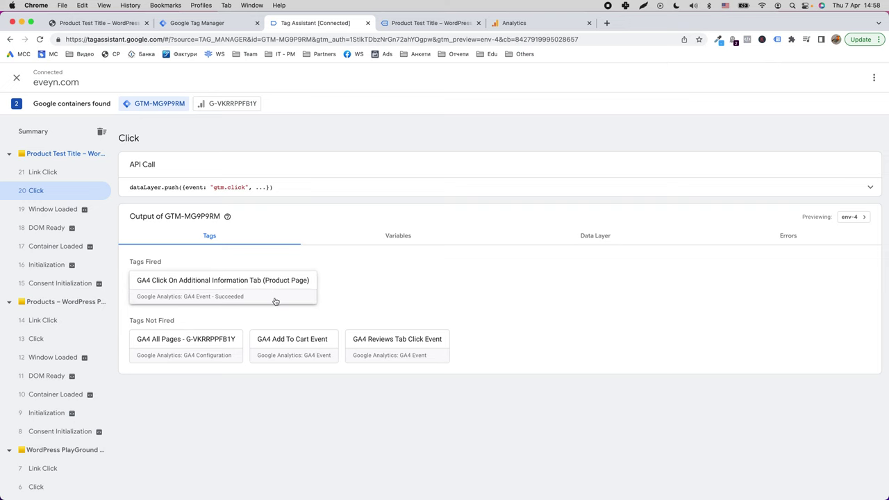
right_click(406, 292)
click(533, 162)
Step: Open the events list in Analytics, and copy the event name from Tag Manager's "GA4 Click On Additional Information Tab (Product Page)" tag
click(533, 25)
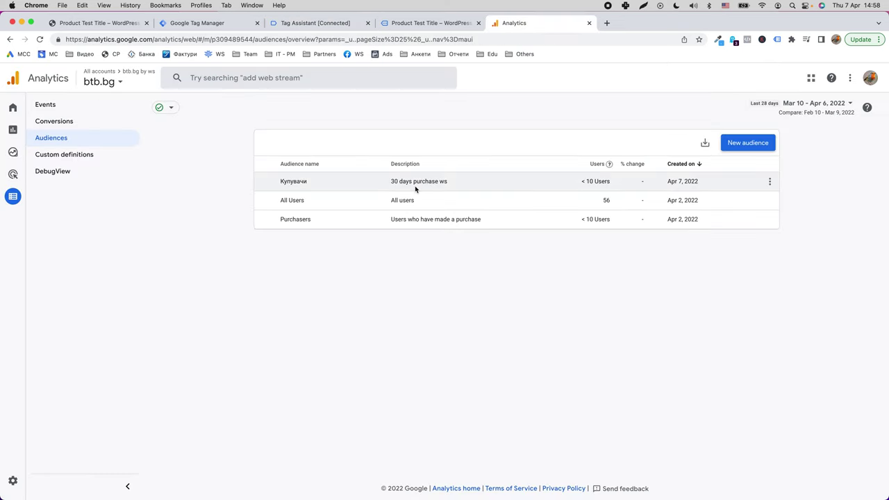
click(60, 106)
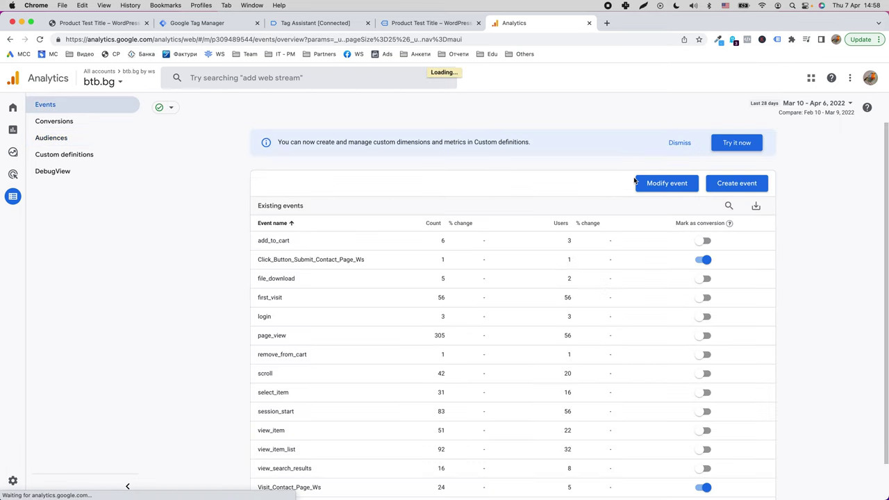
click(208, 29)
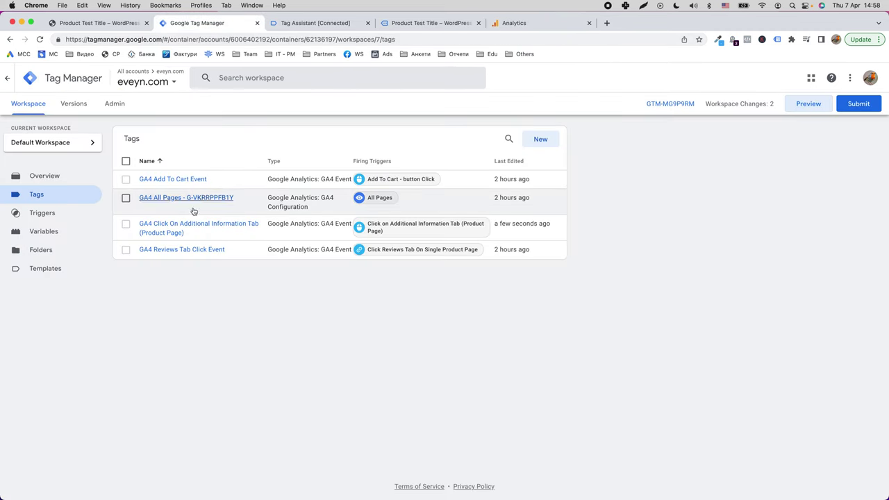
click(176, 234)
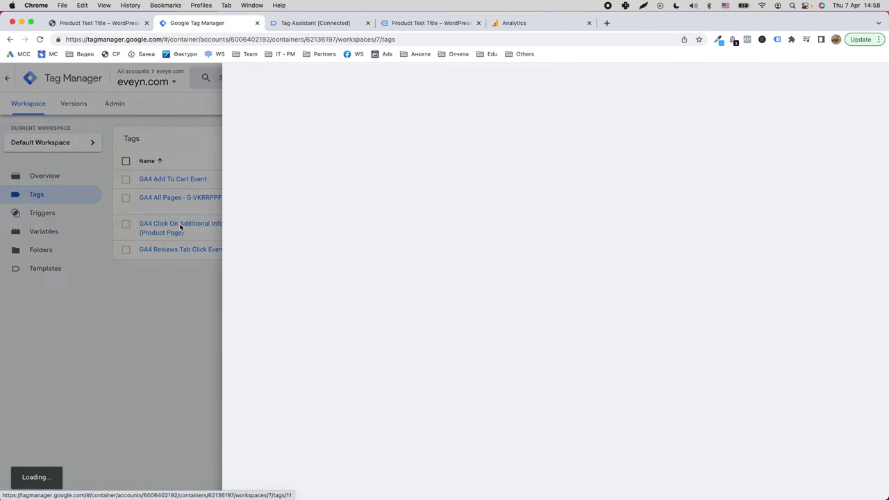
click(454, 234)
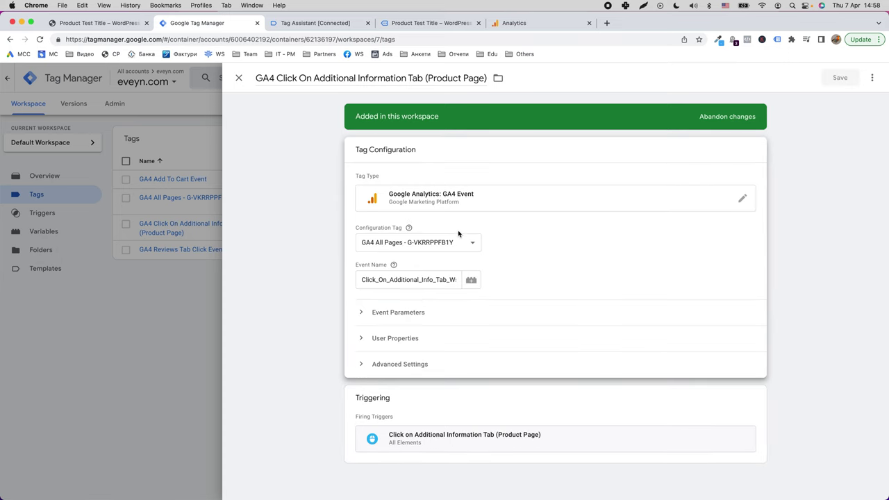
double_click(398, 279)
right_click(398, 280)
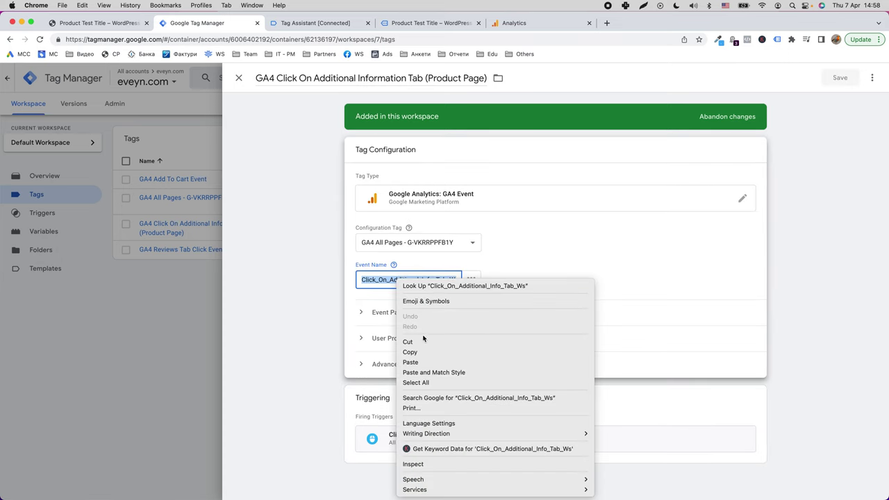
click(449, 351)
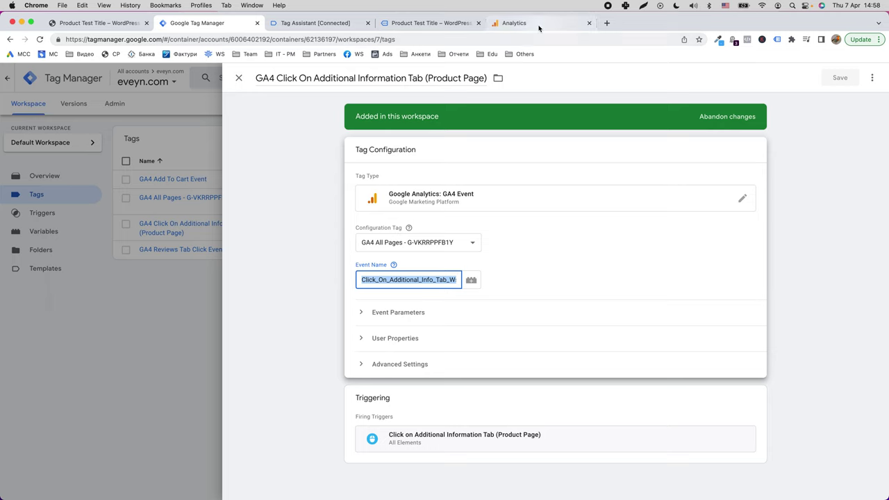
Step: Switch to Analytics, search its properties for "eve" and open the Eveyn.com property
click(535, 26)
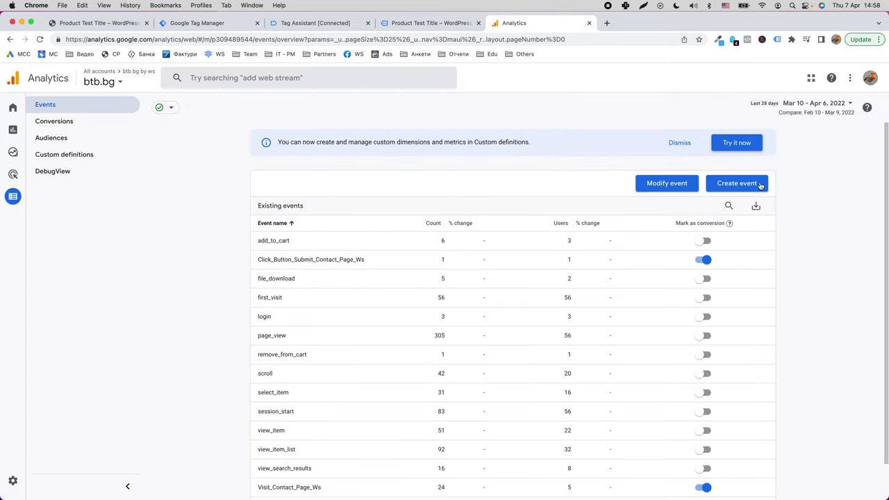
click(121, 81)
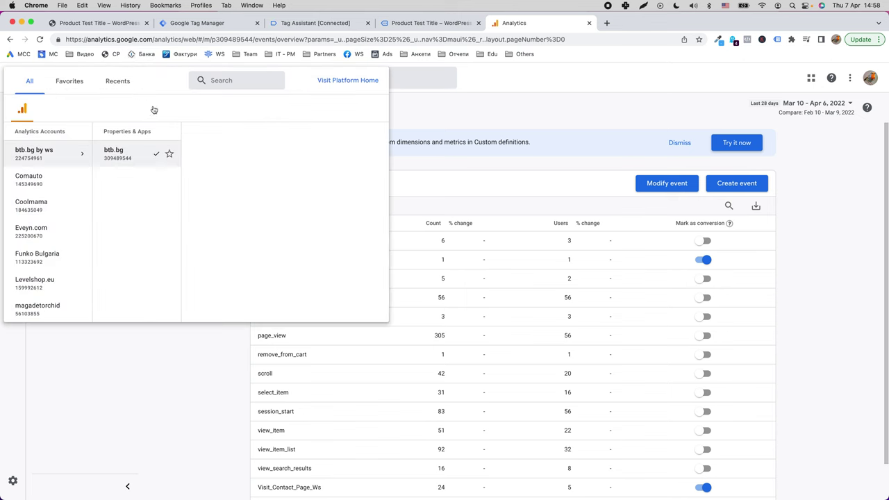
click(236, 81)
text(eve)
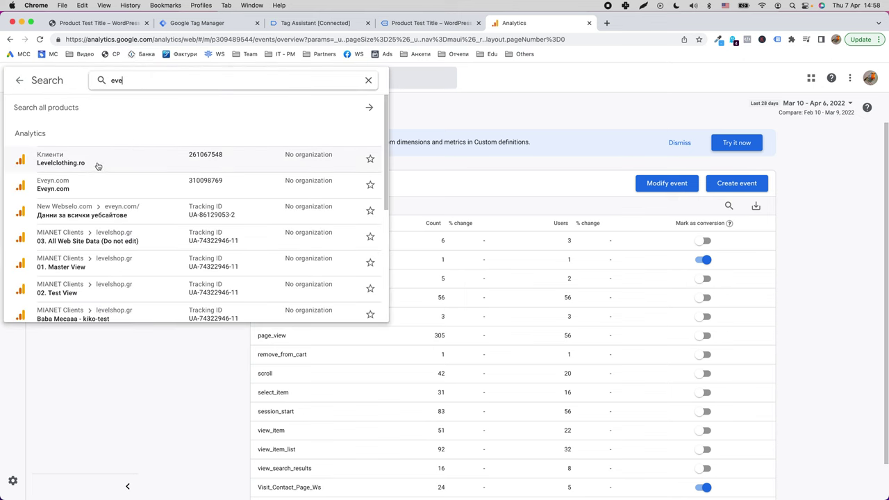
click(125, 192)
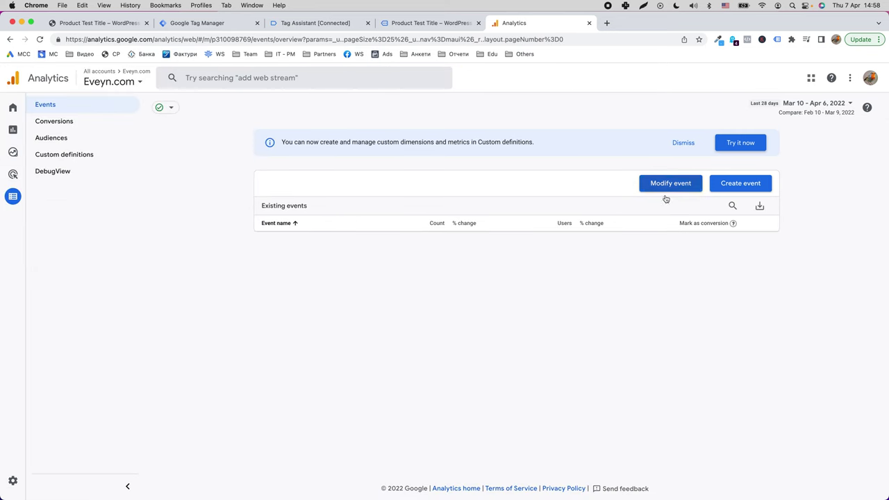
Step: Create a custom event named Click_On_Additional_Info_Tab_Ws with the condition event_name equals Click_On_Additional_Info_Tab_Ws, and close the custom events list
click(746, 187)
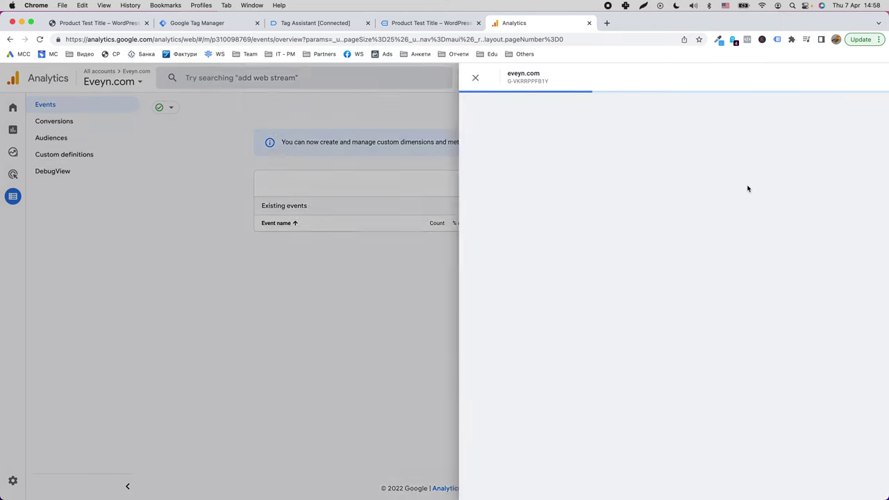
click(734, 127)
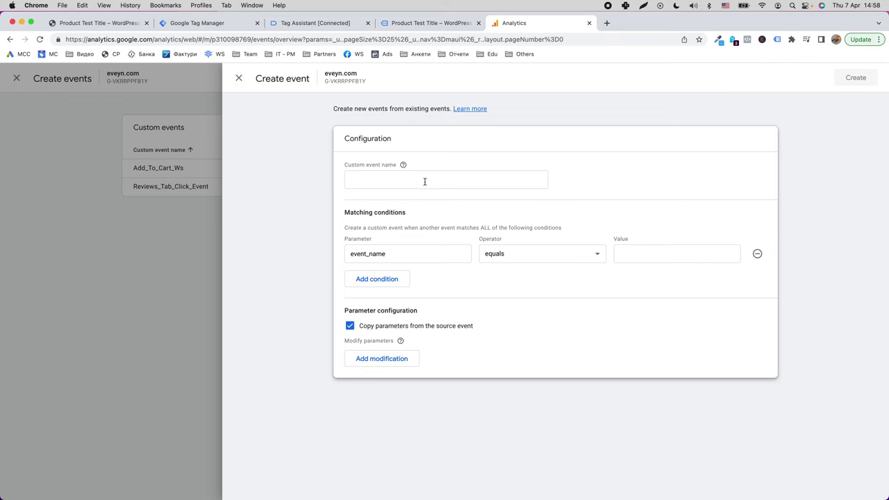
click(432, 180)
key(super+v)
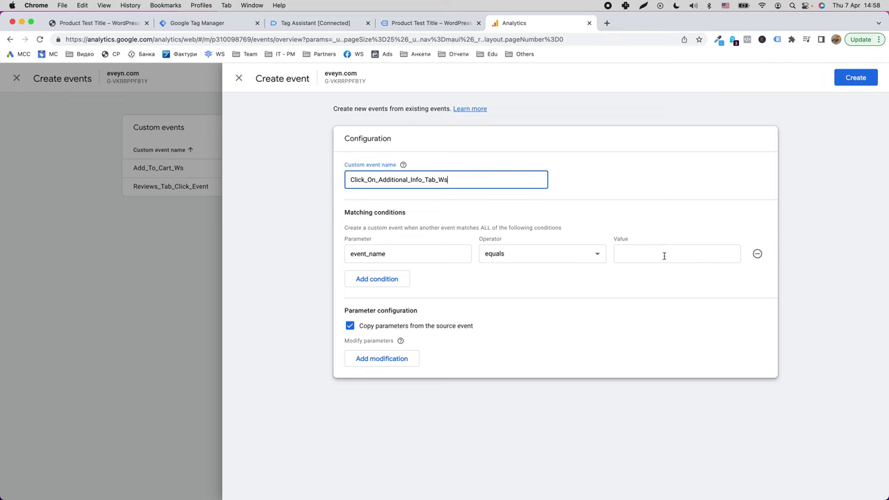
click(679, 253)
key(super+v)
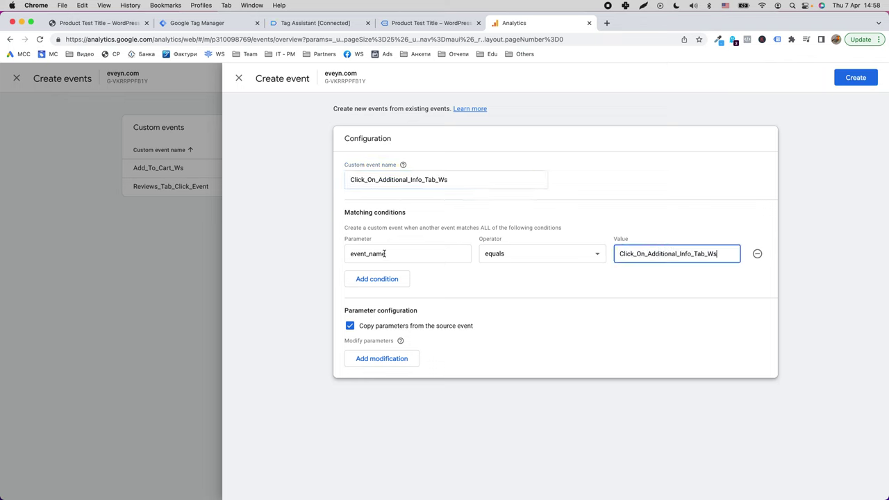
right_click(650, 191)
click(623, 187)
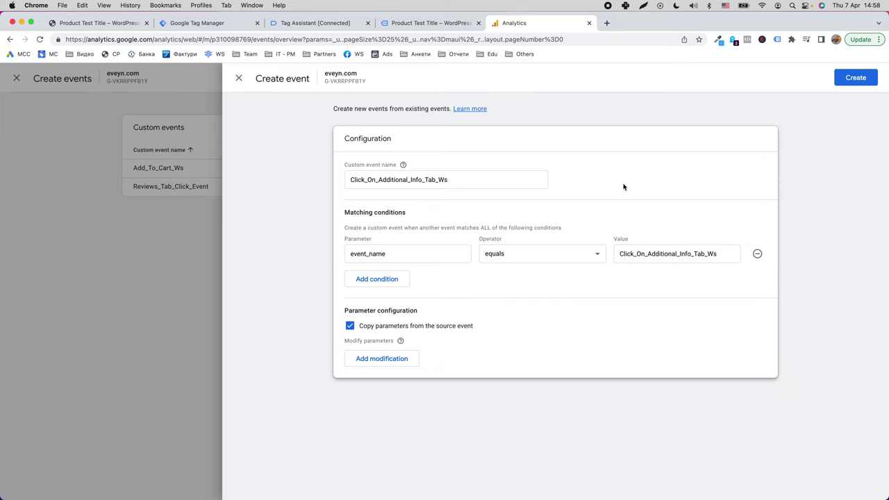
click(848, 80)
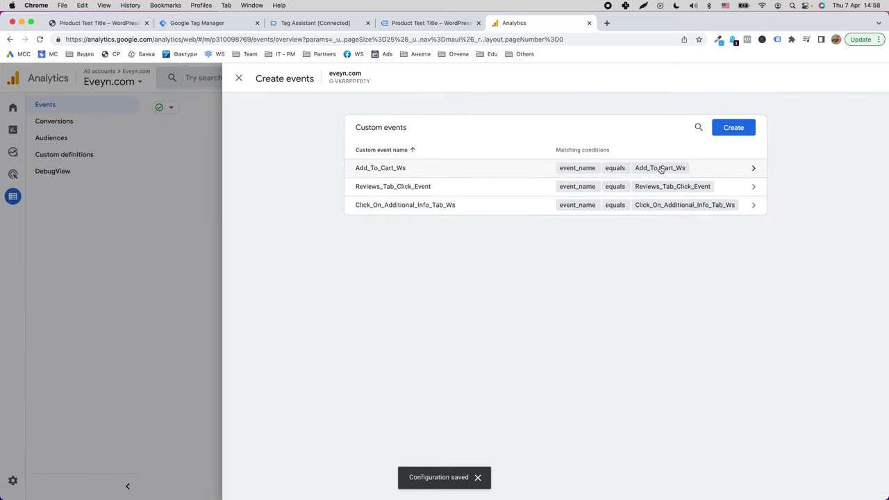
click(177, 270)
Step: Add and save a new conversion event named Click_On_Additional_Info_Tab_Ws for the Eveyn.com property
click(84, 122)
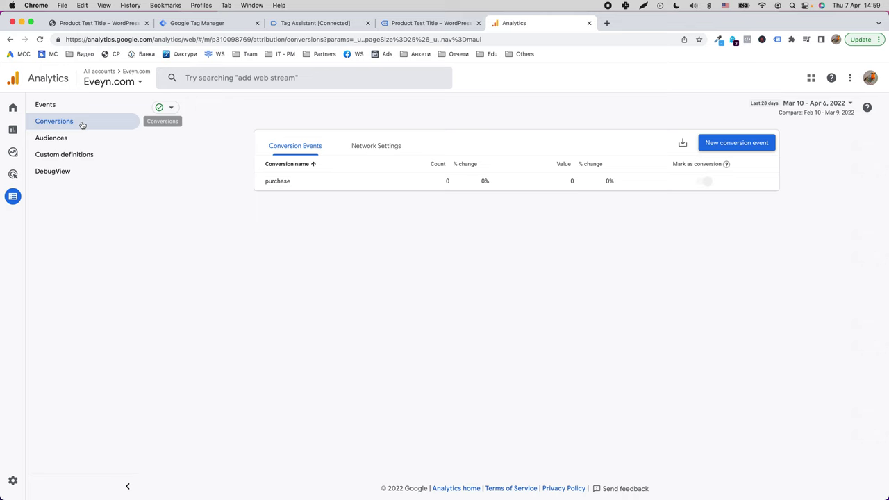
click(756, 144)
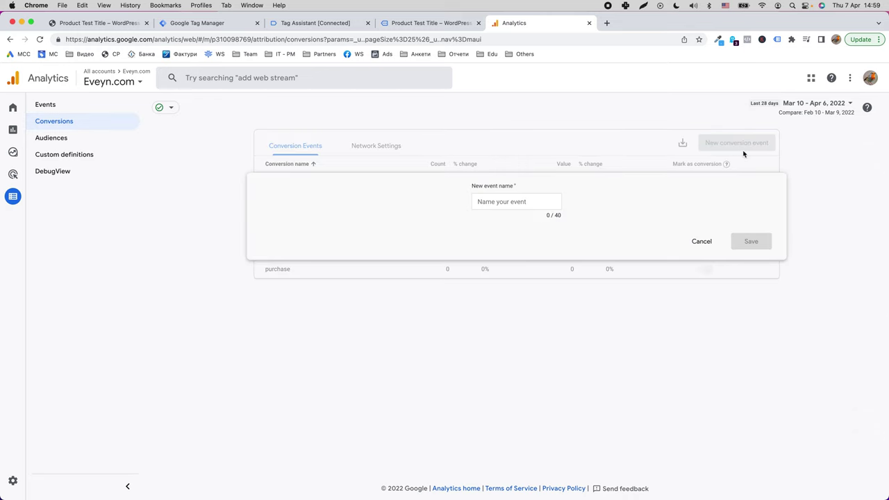
right_click(495, 202)
click(508, 268)
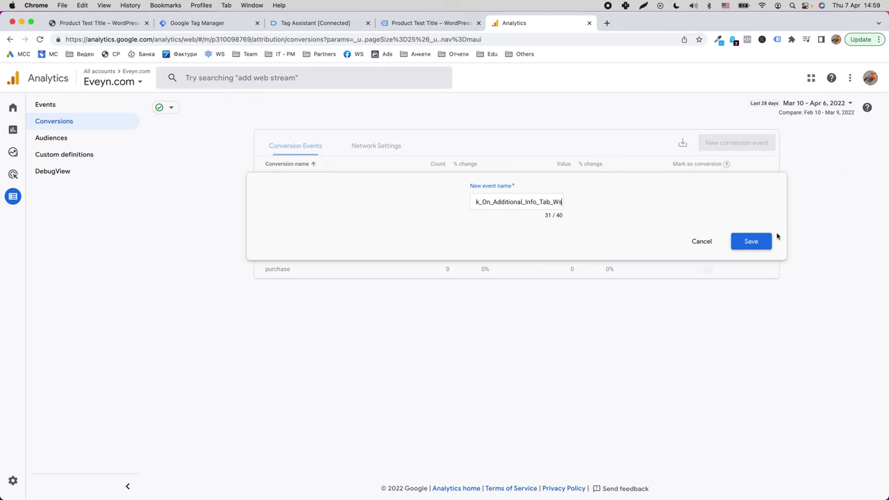
click(751, 241)
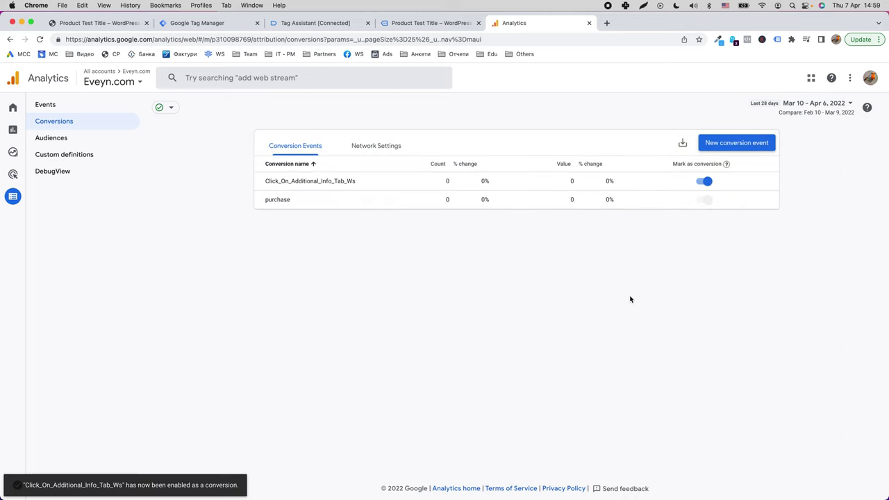
Step: Turn off the conversion marking for Click_On_Additional_Info_Tab_Ws
click(708, 181)
click(707, 182)
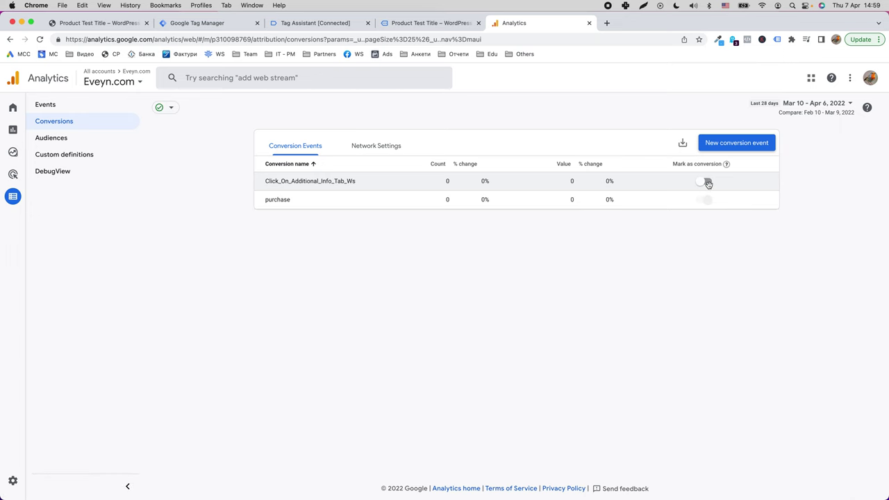
Step: Switch to Tag Manager, close the open tag, publish the workspace changes to the Live environment and return to the tags list
click(200, 25)
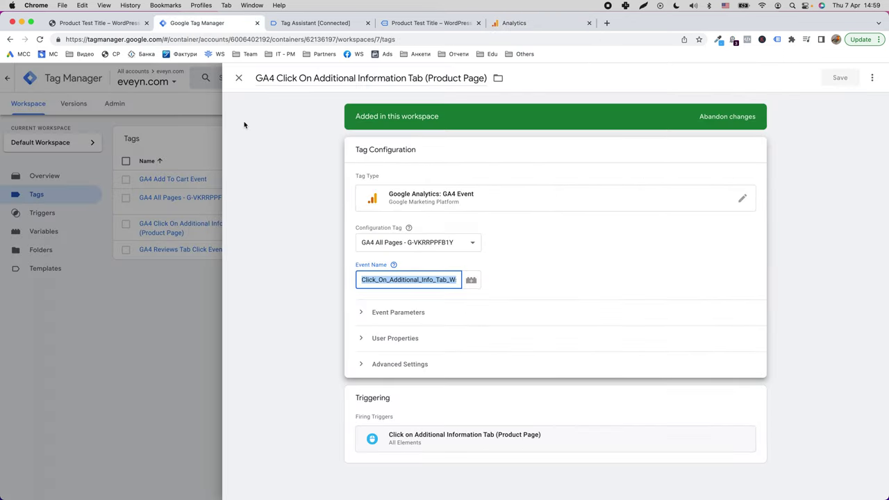
click(131, 292)
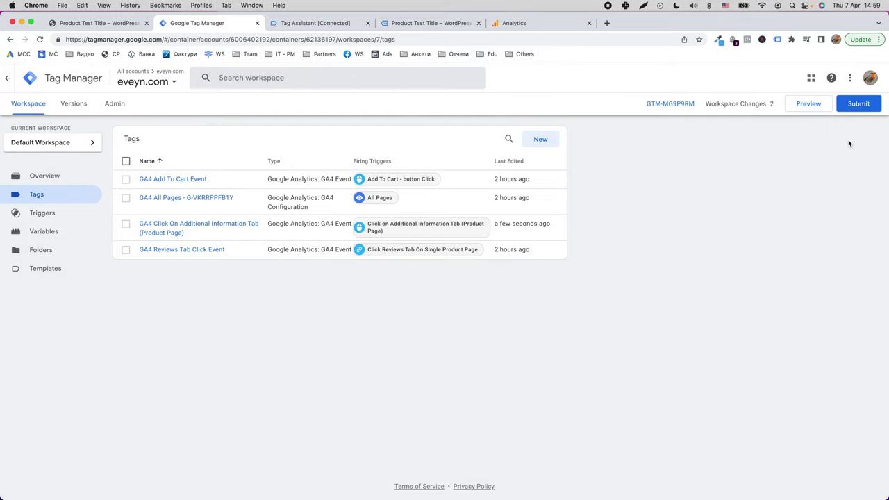
click(856, 105)
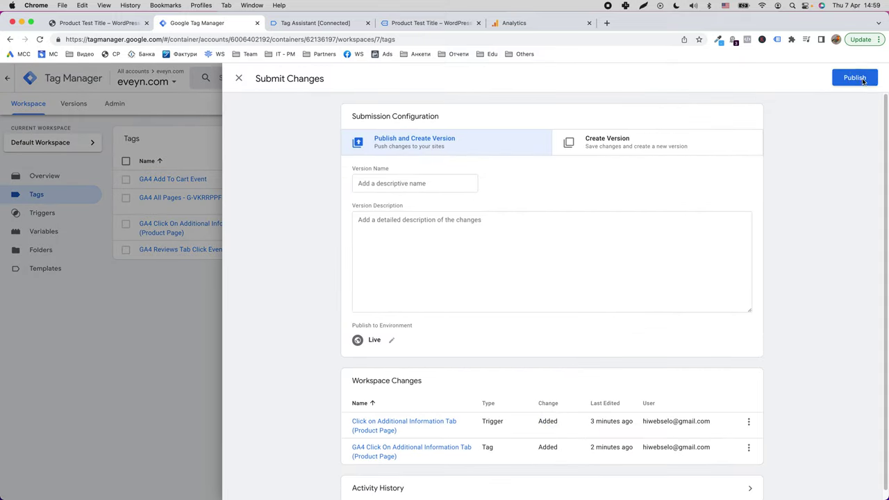
click(862, 80)
click(566, 348)
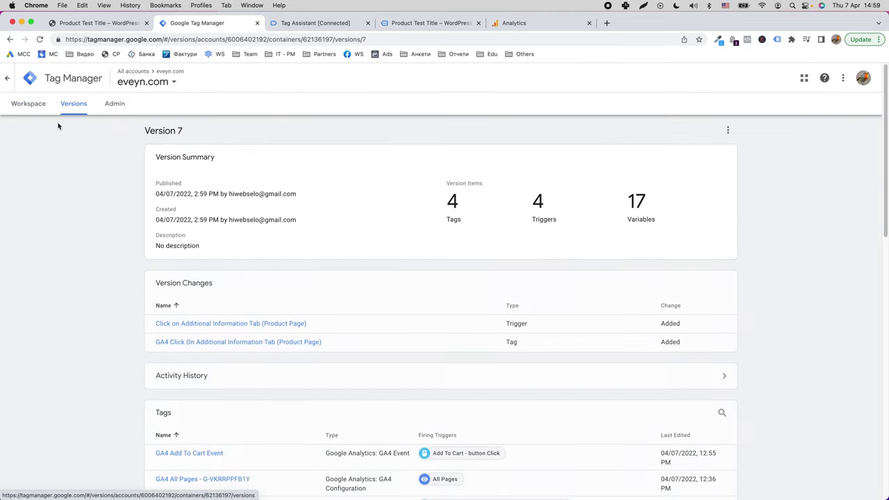
click(31, 103)
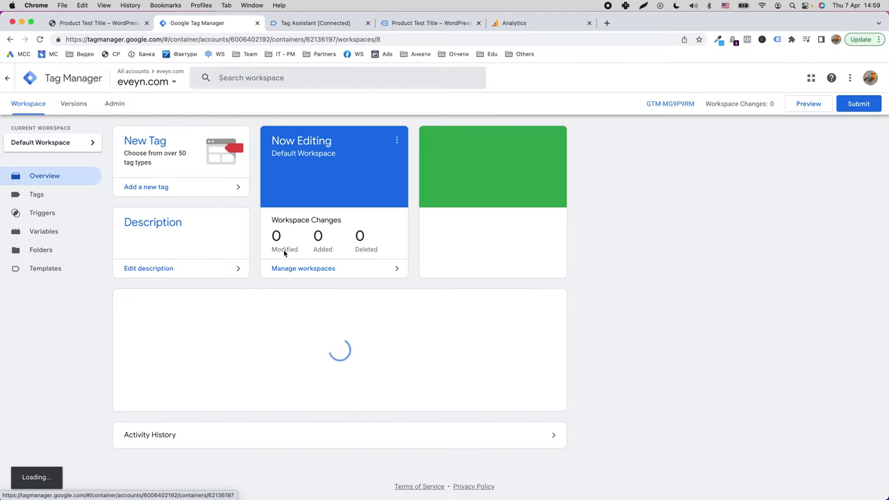
click(39, 194)
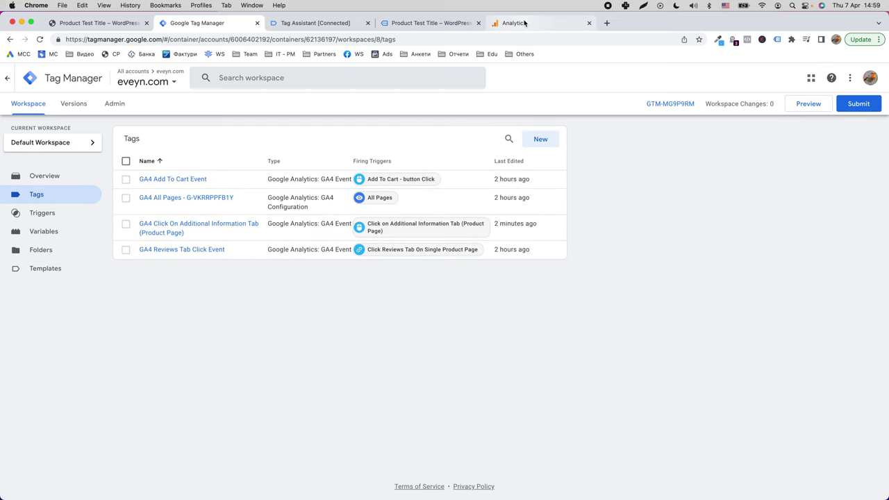
Step: Open the product's Sample Category Name page on the site and examine that page's tags and variables in Tag Assistant
click(431, 23)
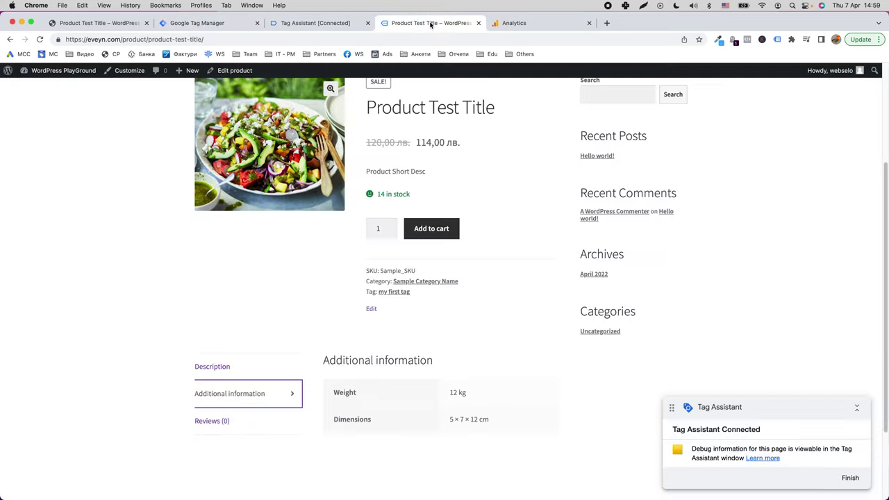
scroll(406, 181, up, 3)
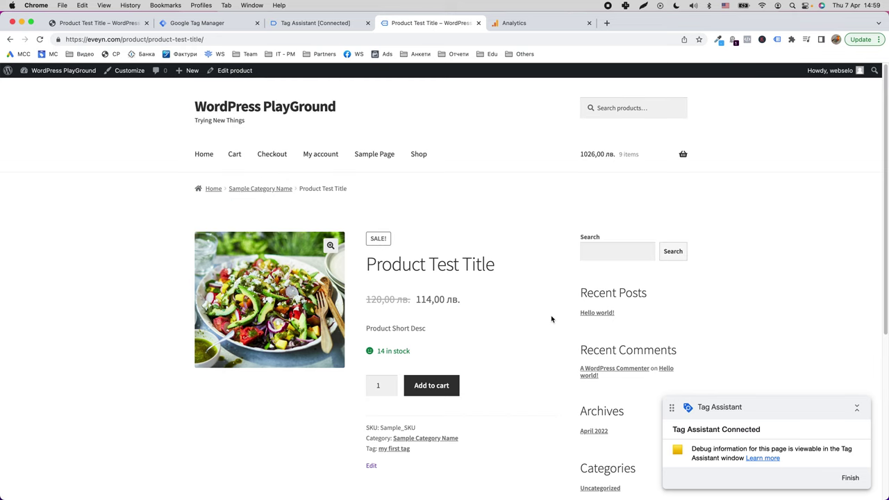
click(326, 24)
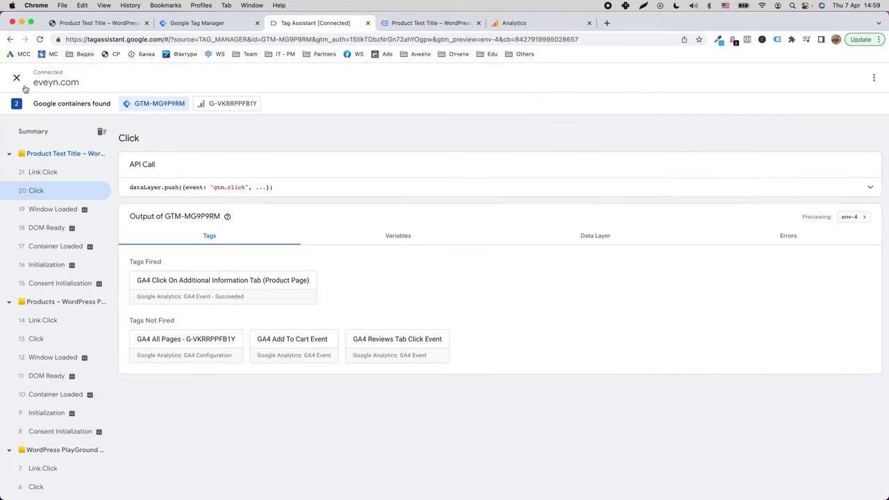
click(410, 23)
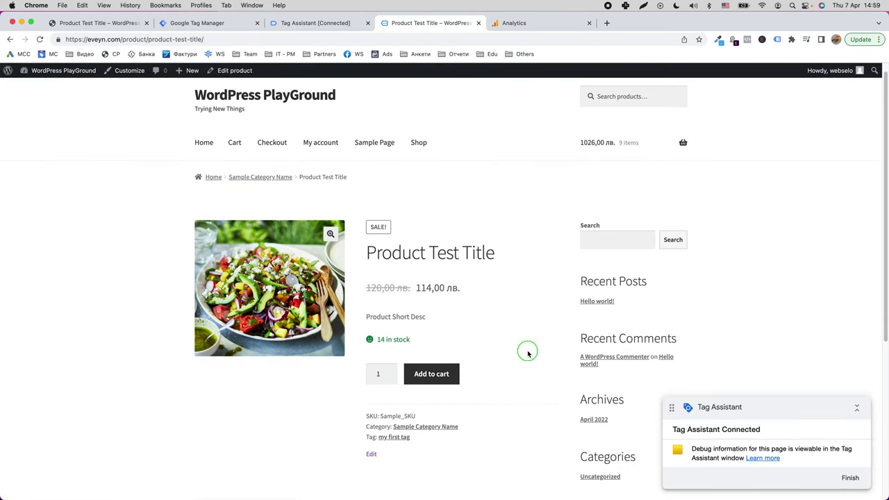
scroll(528, 354, down, 1)
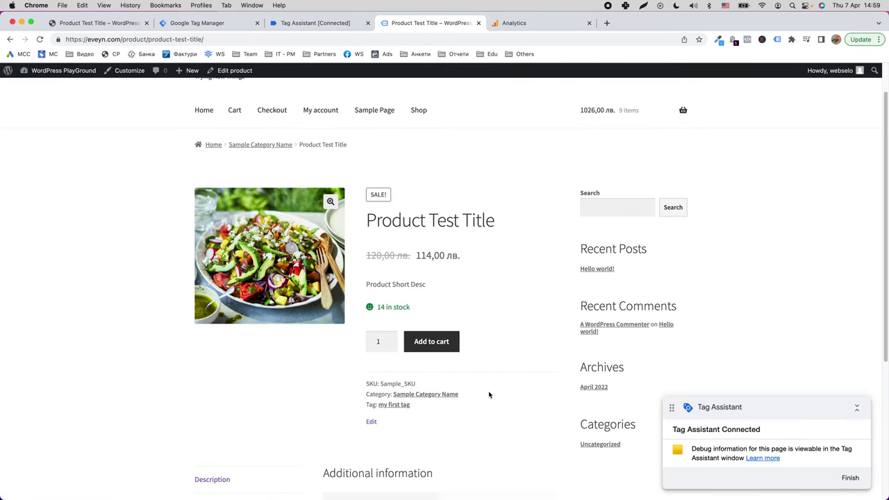
click(424, 394)
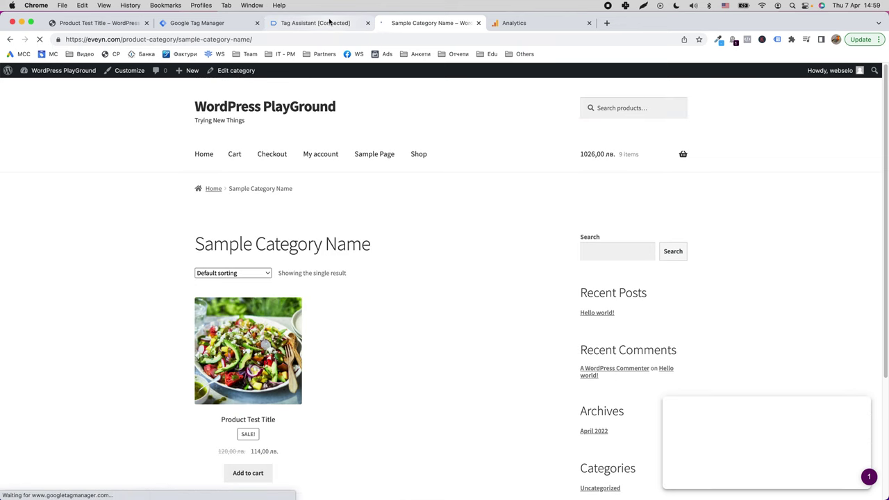
click(331, 23)
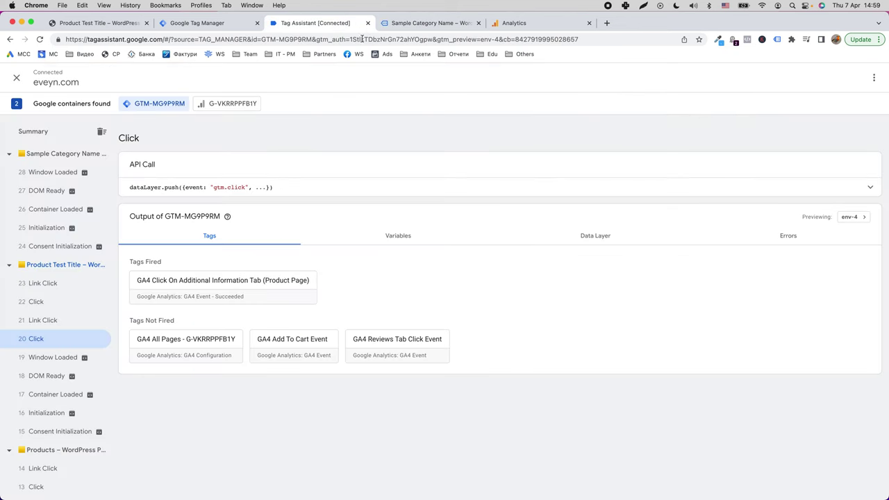
click(63, 153)
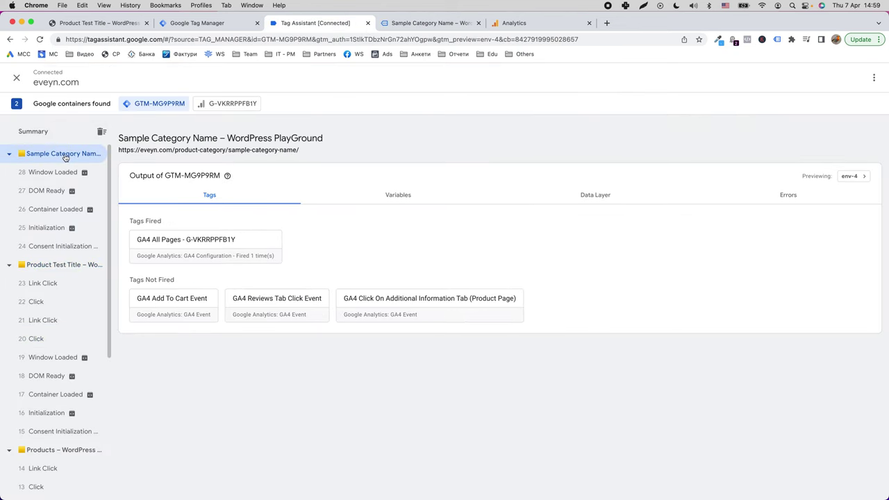
click(415, 201)
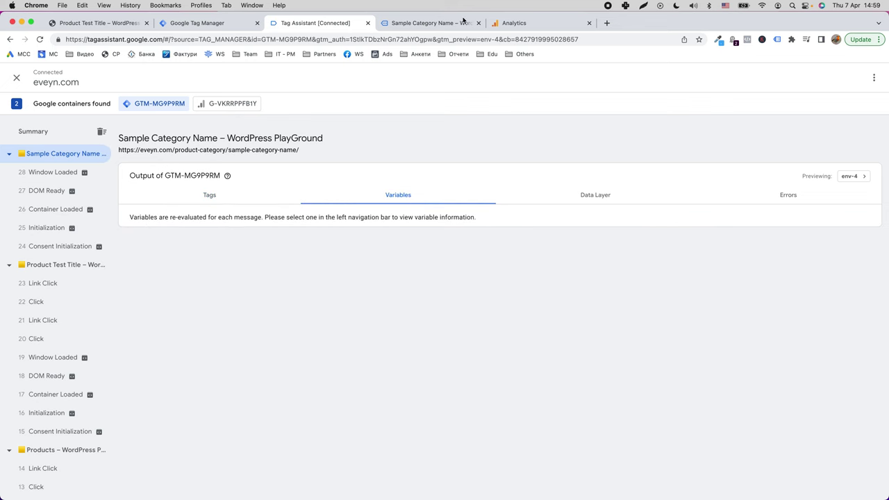
Step: Reload the category page and examine the tags, variables and data layer of its newest page entry in Tag Assistant
click(454, 24)
click(40, 39)
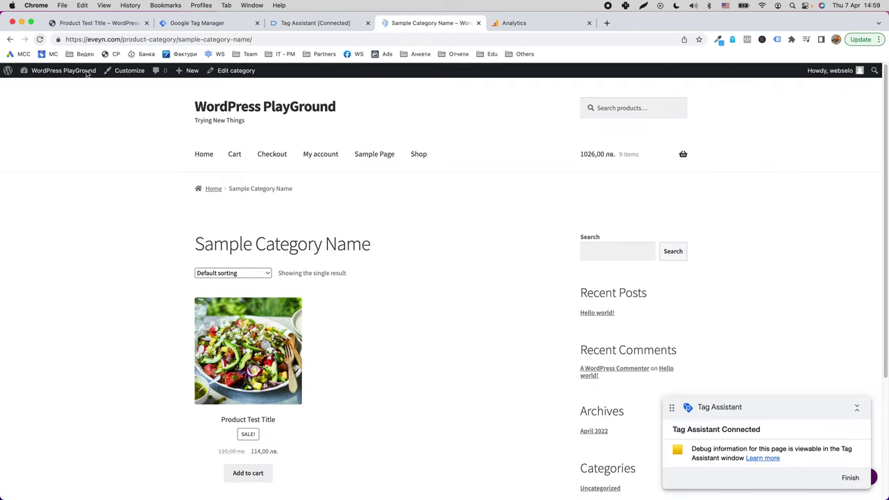
click(338, 25)
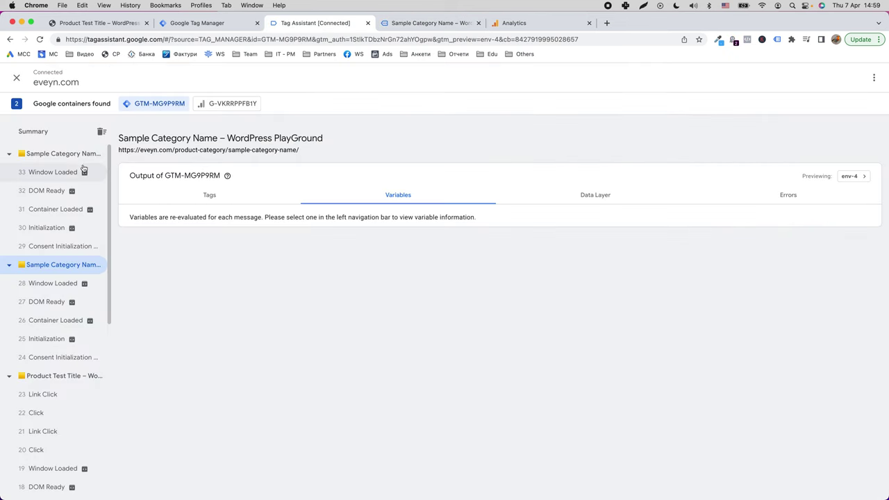
click(56, 154)
click(210, 196)
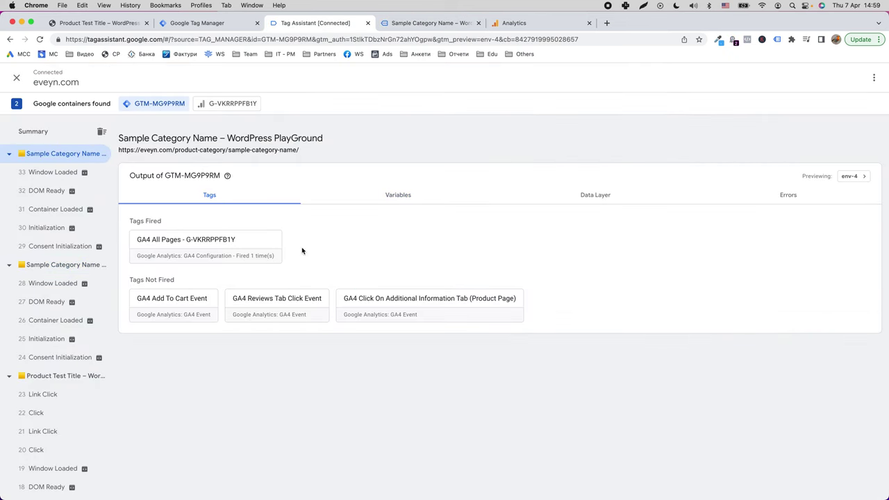
click(408, 197)
click(572, 201)
click(396, 192)
click(230, 195)
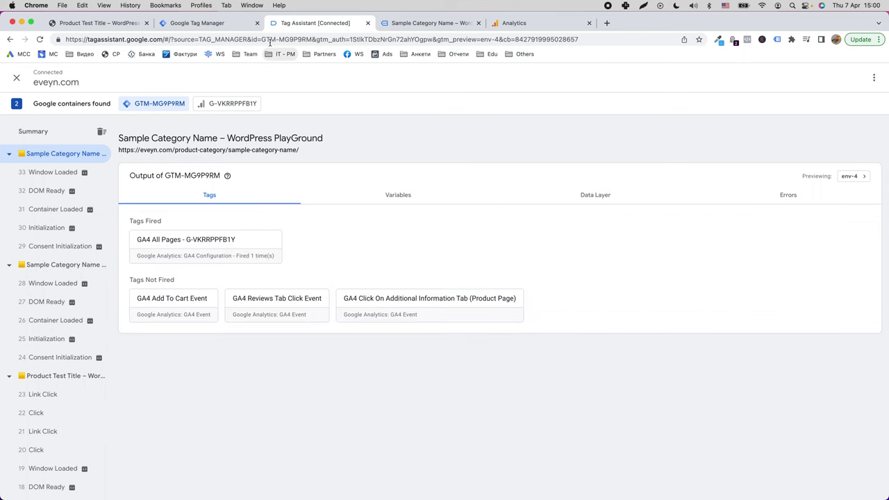
Step: Stop the Tag Assistant debugging session for eveyn.com
click(204, 25)
click(306, 23)
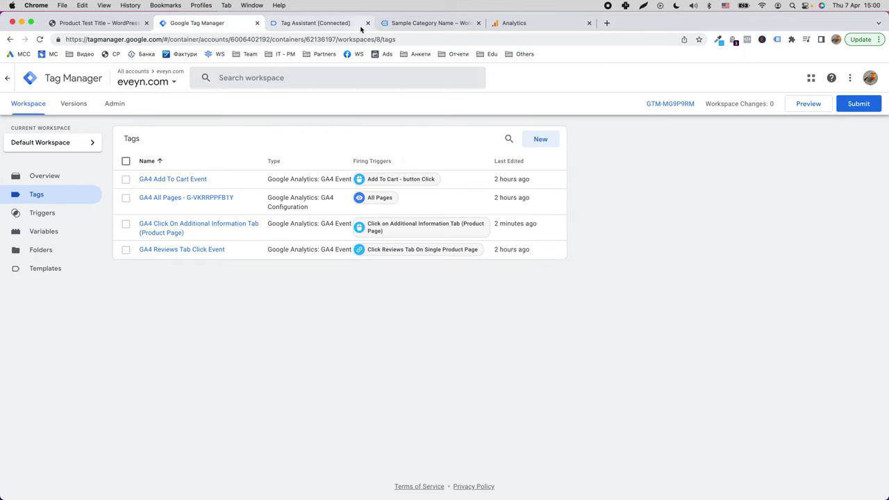
click(17, 79)
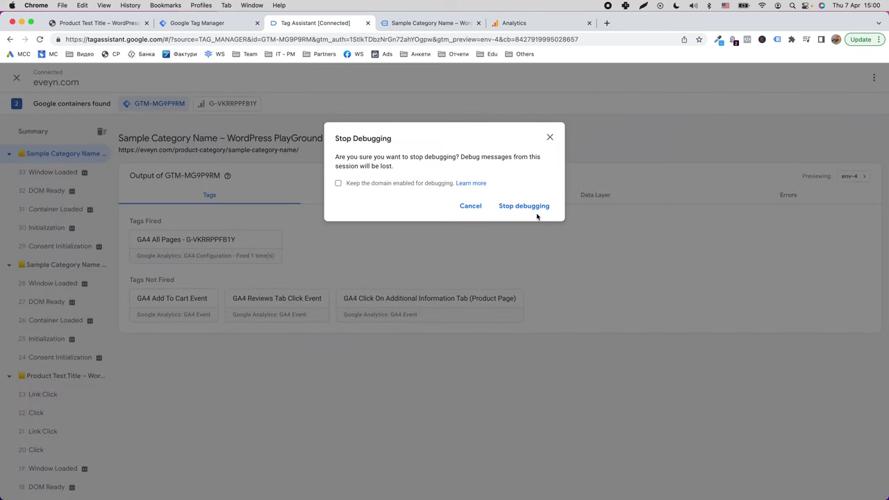
click(533, 207)
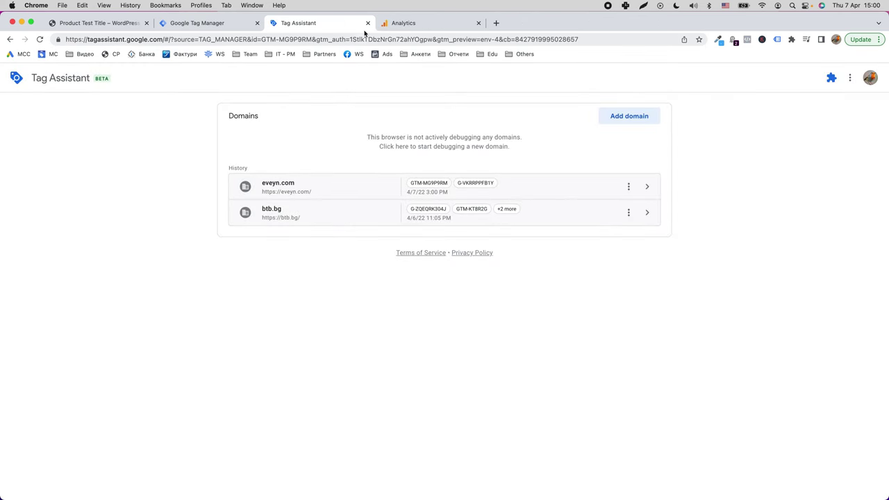
click(215, 25)
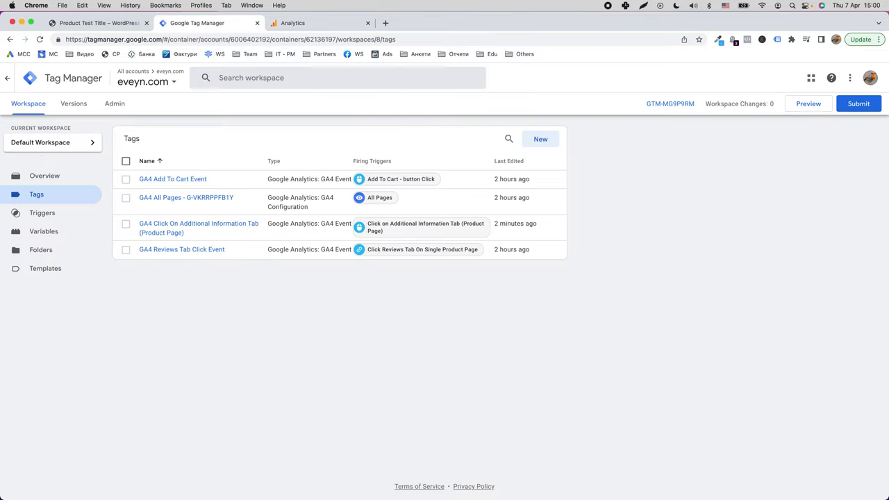
click(805, 108)
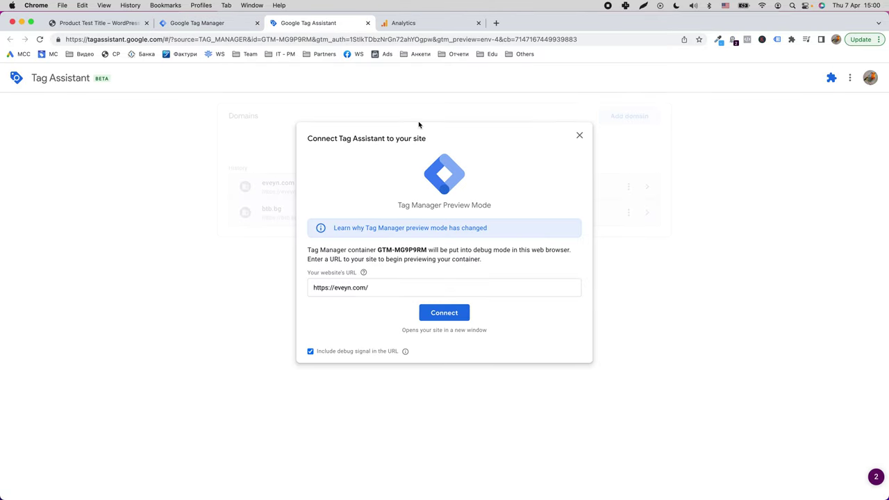
click(453, 312)
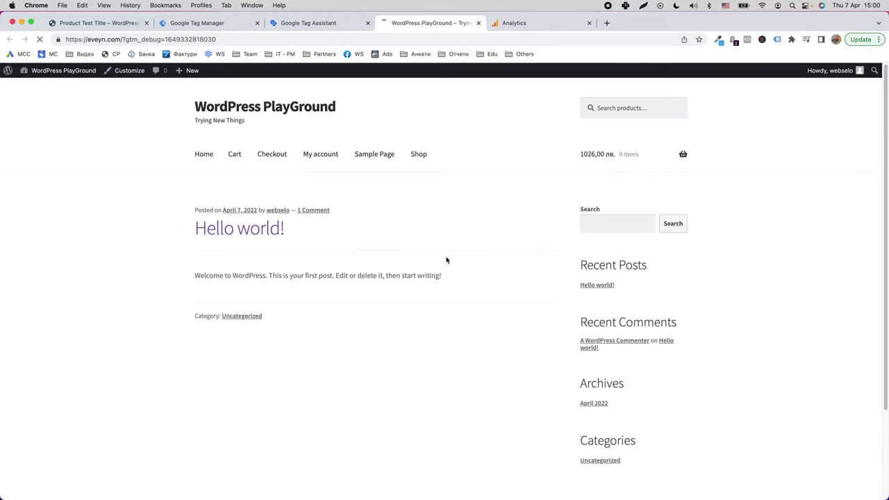
click(315, 23)
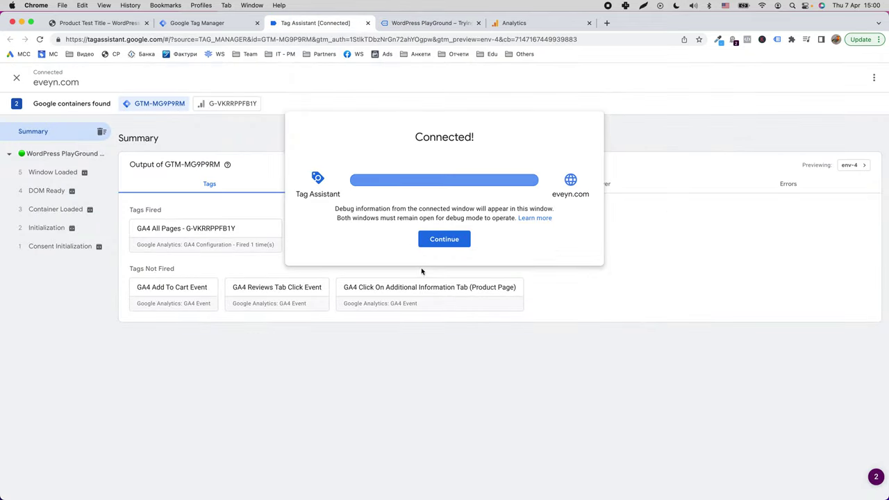
click(456, 239)
click(60, 151)
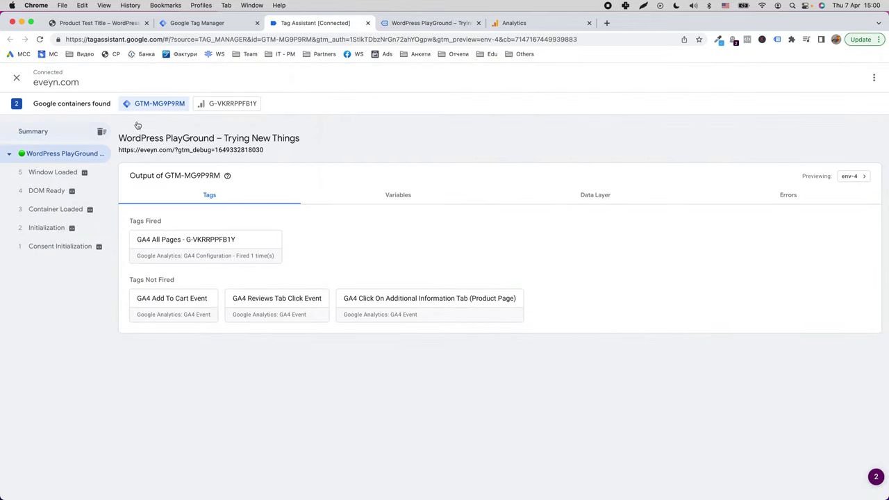
Step: Open the site's Shop page and examine its fired and unfired tags and its variables in Tag Assistant
click(406, 23)
click(420, 159)
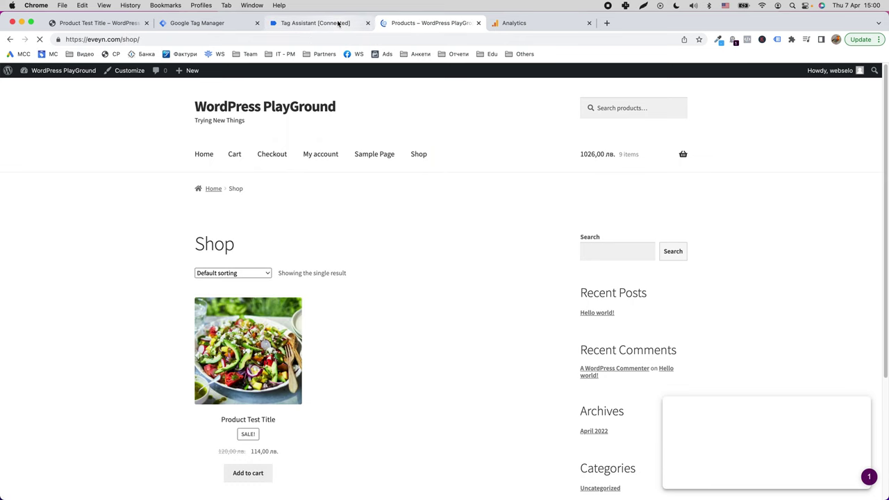
click(338, 24)
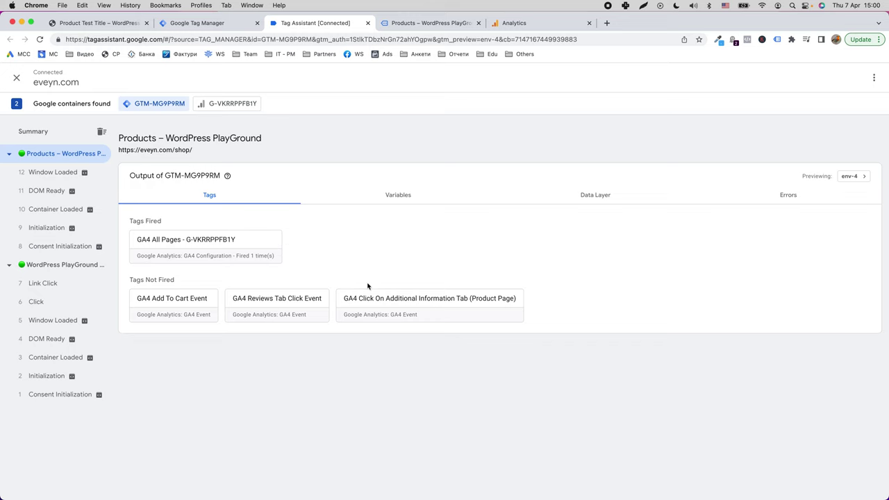
right_click(408, 281)
key(Escape)
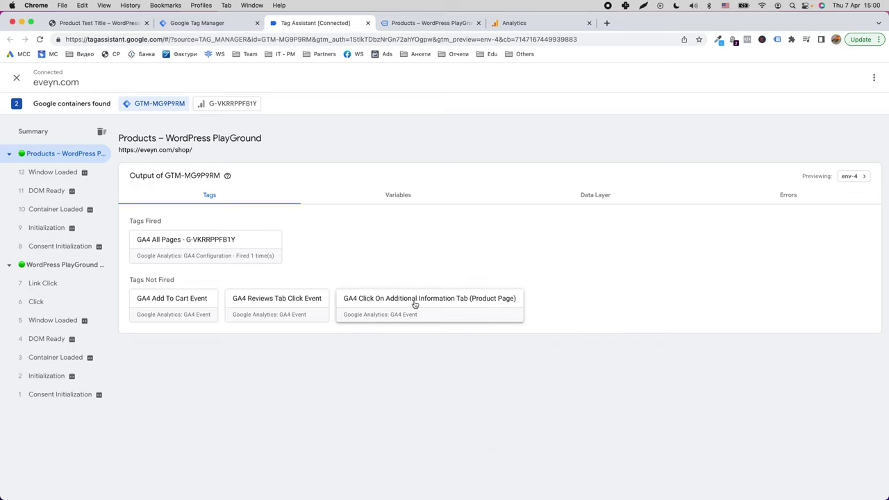
click(390, 195)
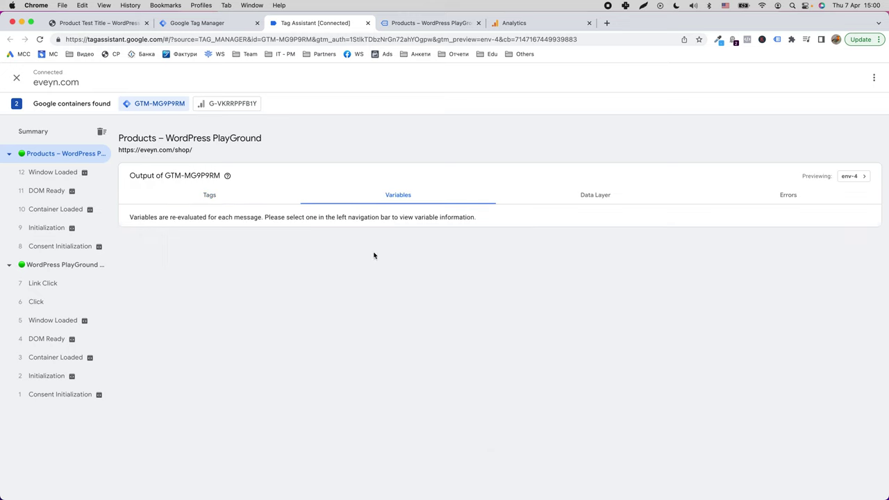
click(212, 194)
Step: Check the variables for the home and Products pages, and show the hits sent by the Google Analytics container
click(69, 265)
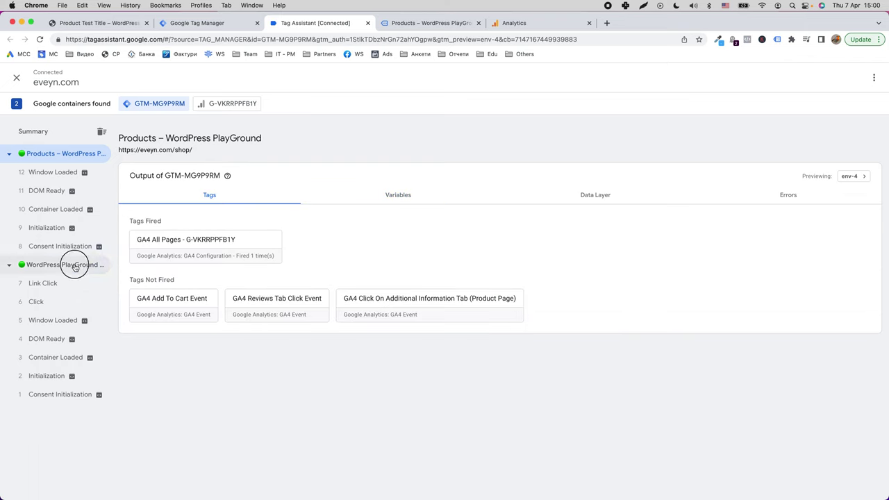
click(404, 201)
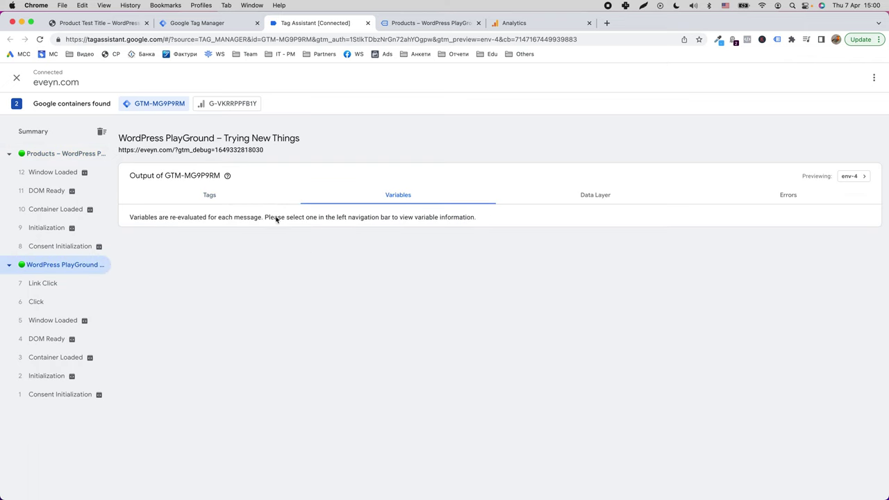
click(64, 154)
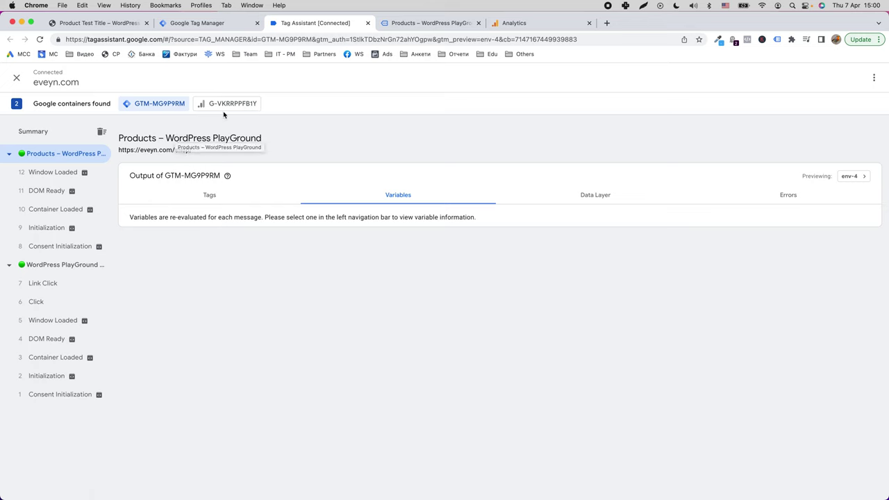
click(232, 105)
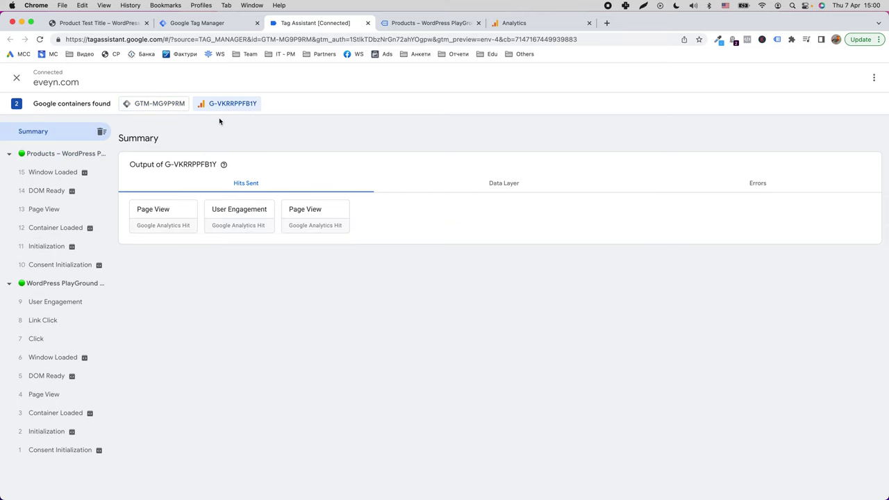
Step: Examine the home page's hits, data layer and errors in the Google Analytics container, and show the Products page's tags in the Tag Manager container
click(74, 290)
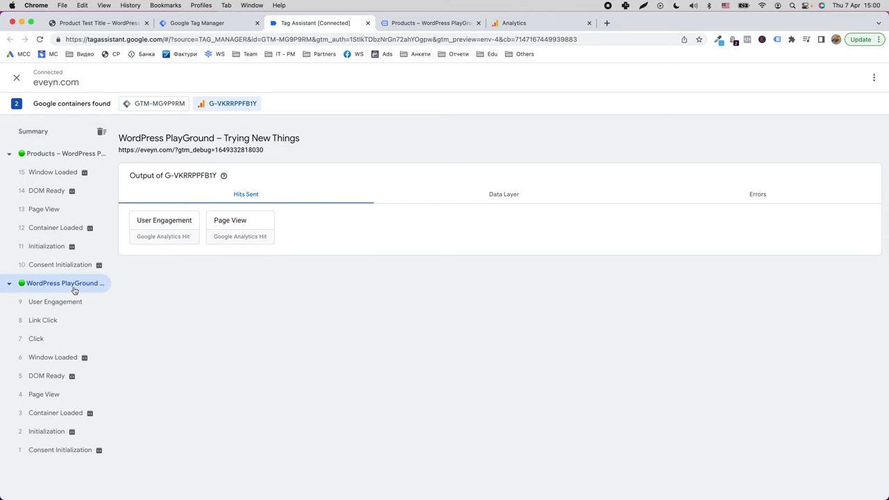
click(548, 189)
click(268, 194)
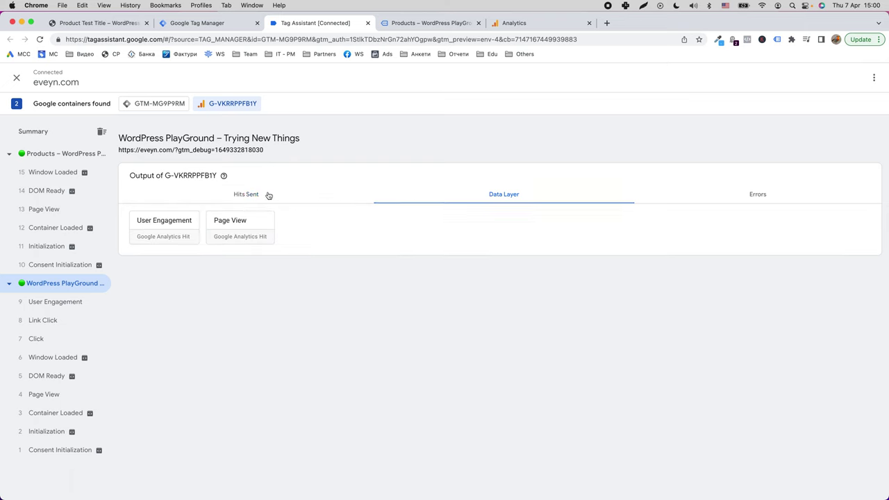
click(770, 201)
click(236, 200)
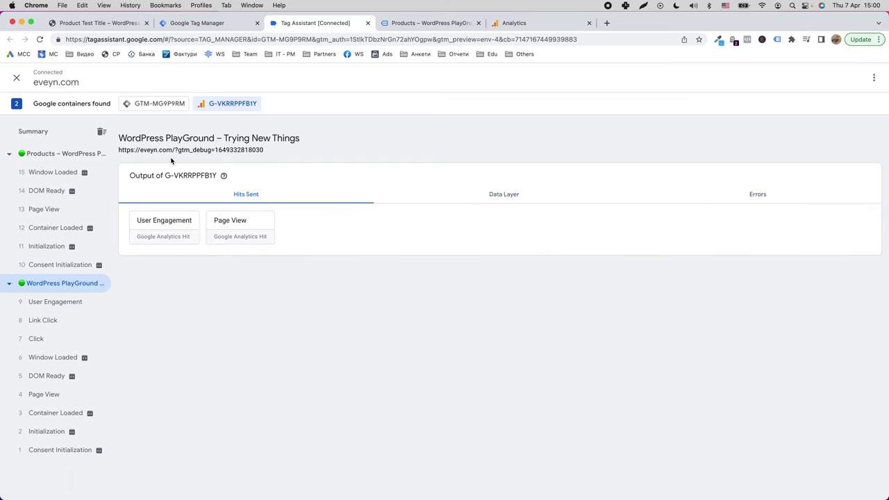
click(155, 104)
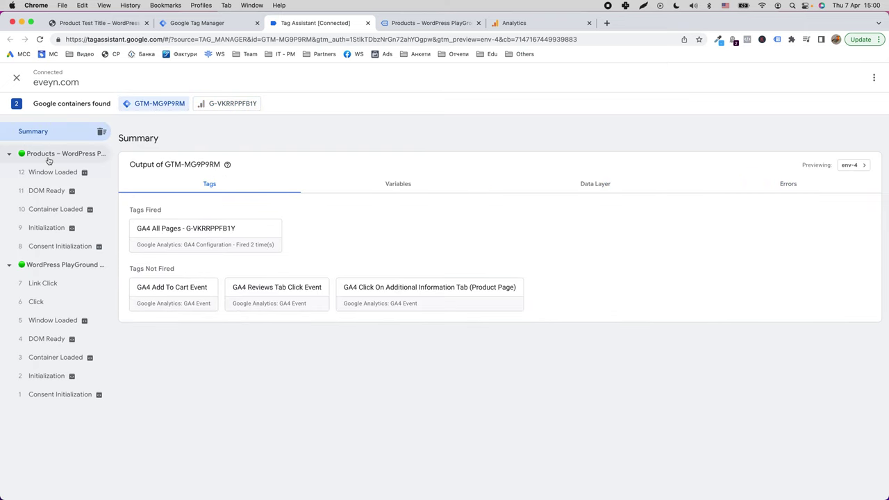
click(50, 155)
Step: Open the Product Test Title page from the site's shop and select that page's record in Tag Assistant
click(417, 25)
click(287, 301)
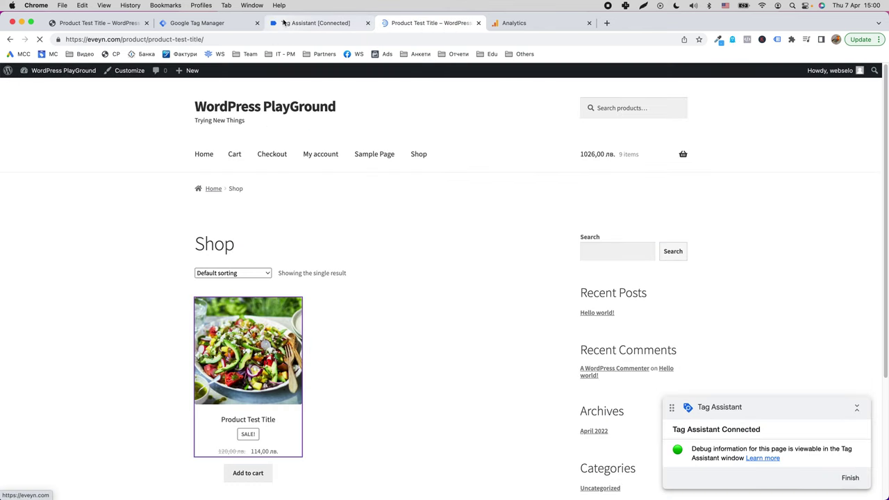
click(311, 23)
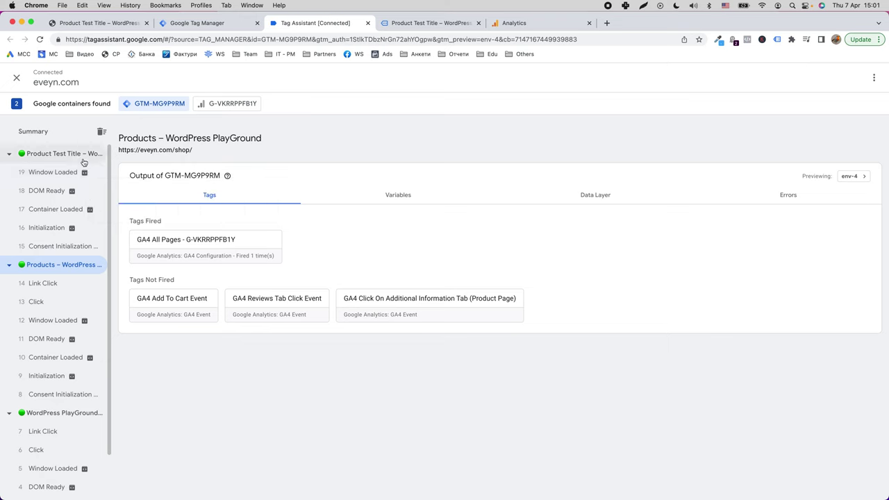
click(70, 154)
Step: Examine the variables of the product page's Window Loaded, DOM Ready, Container Loaded, Initialization and Consent Initialization events
click(381, 207)
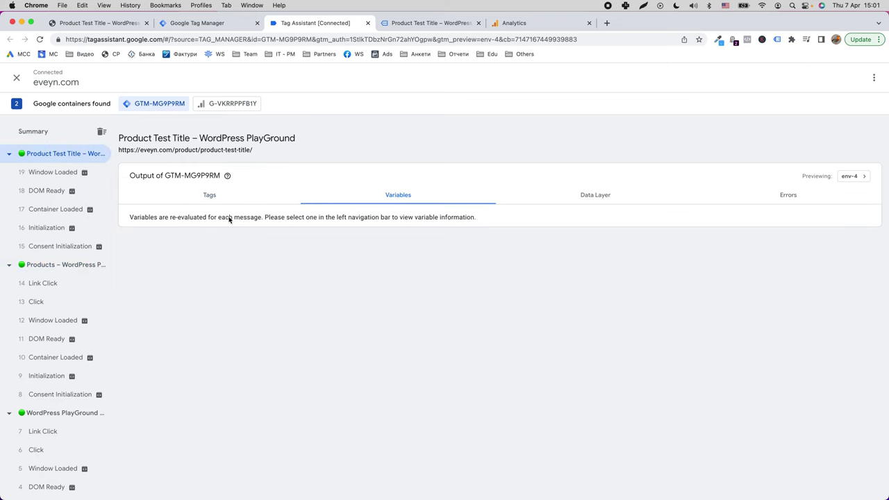
click(35, 174)
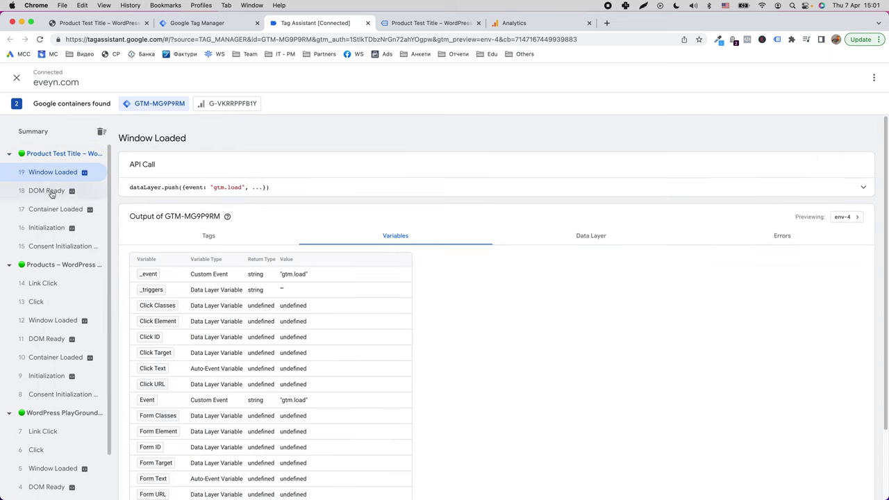
click(50, 192)
click(55, 210)
click(47, 227)
scroll(59, 239, down, 2)
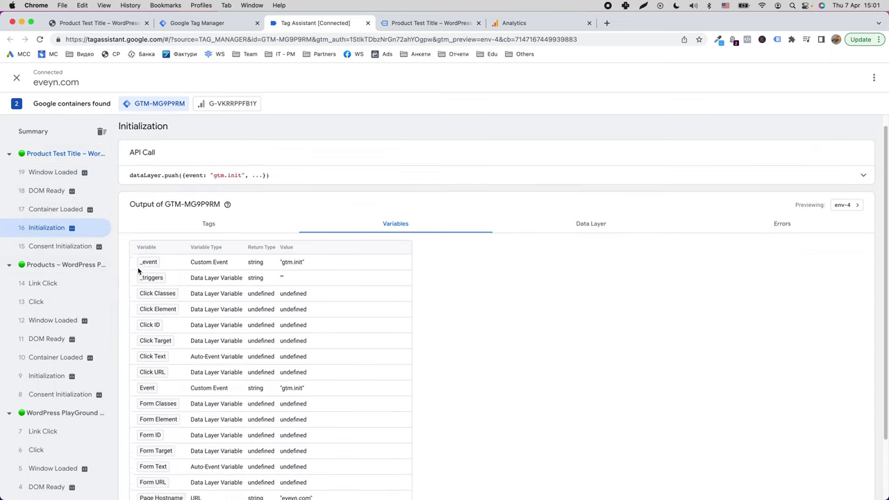
click(63, 246)
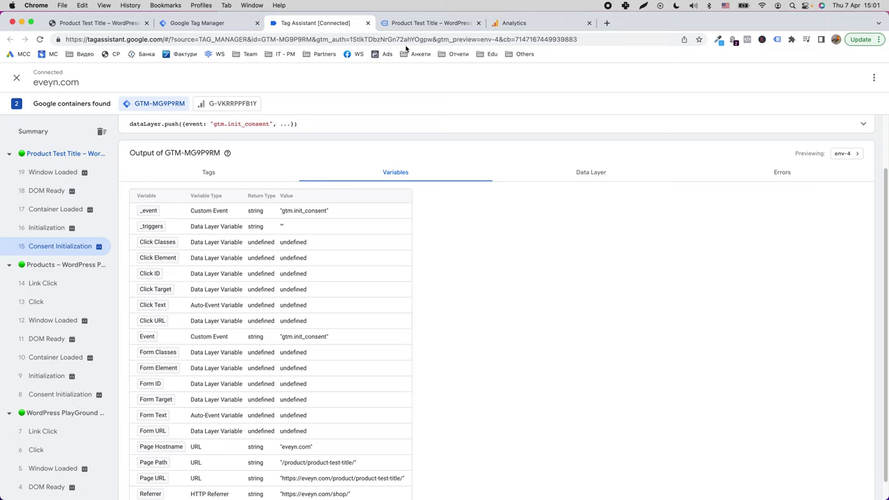
Step: Return to the product page briefly, and examine the variables of its first Click event in Tag Assistant
click(434, 23)
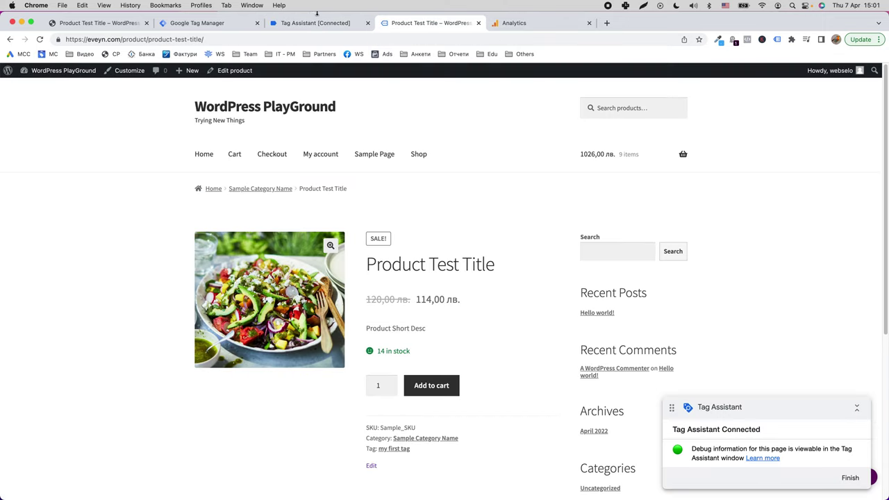
click(316, 21)
click(42, 172)
scroll(309, 277, down, 3)
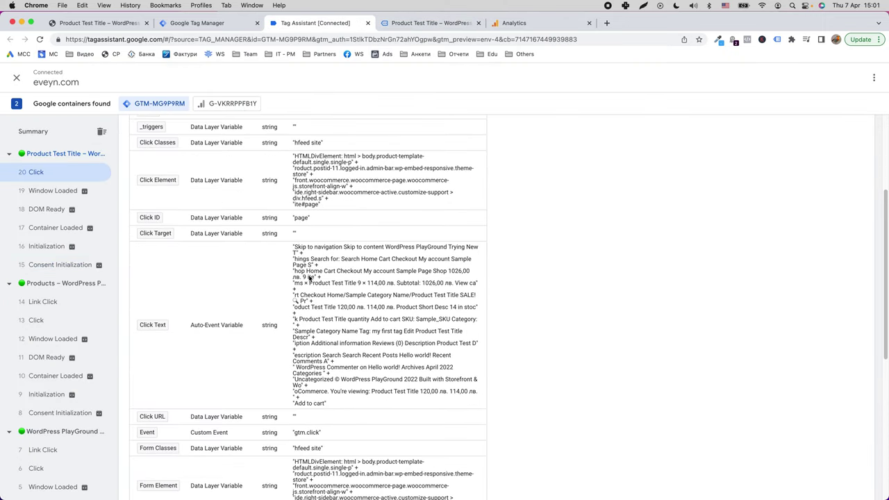
scroll(309, 278, down, 1)
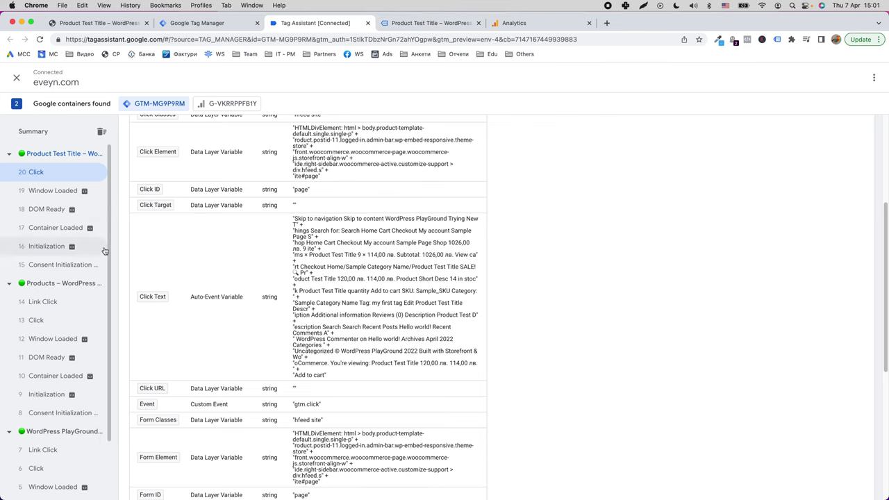
Step: Open the product's Sample Category Name category link in a new tab and return to Tag Assistant
click(419, 25)
scroll(498, 212, down, 1)
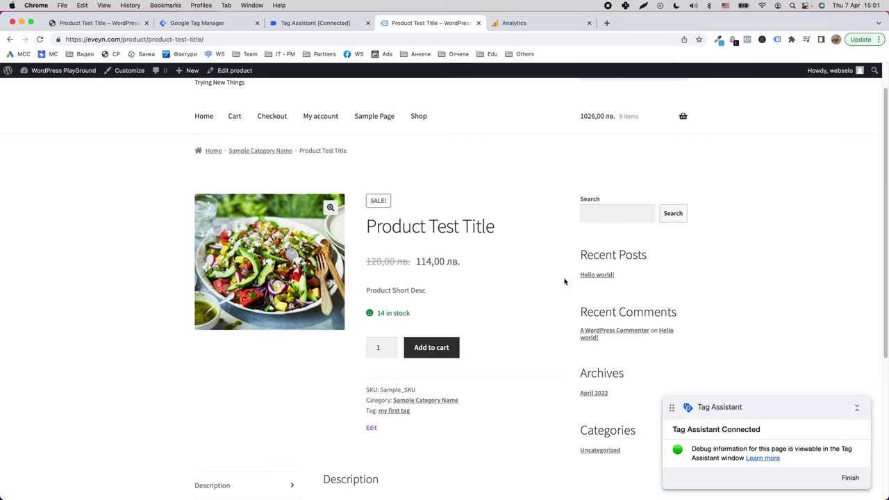
super+click(426, 402)
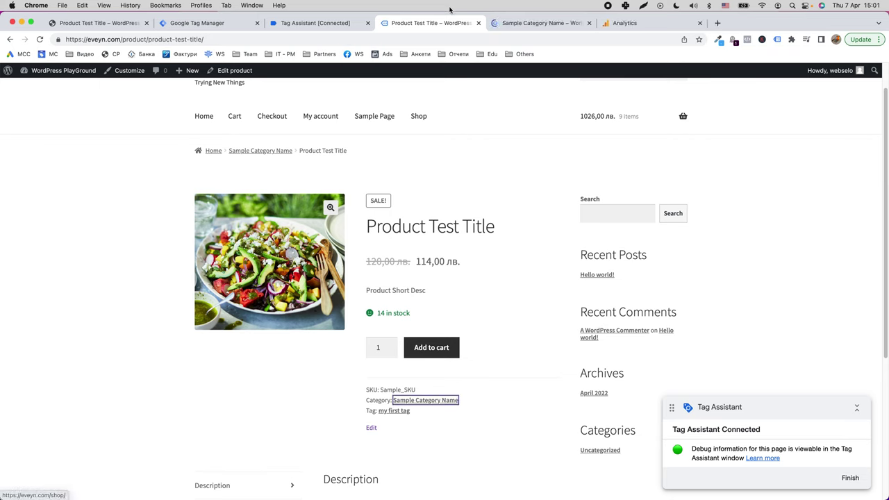
click(323, 25)
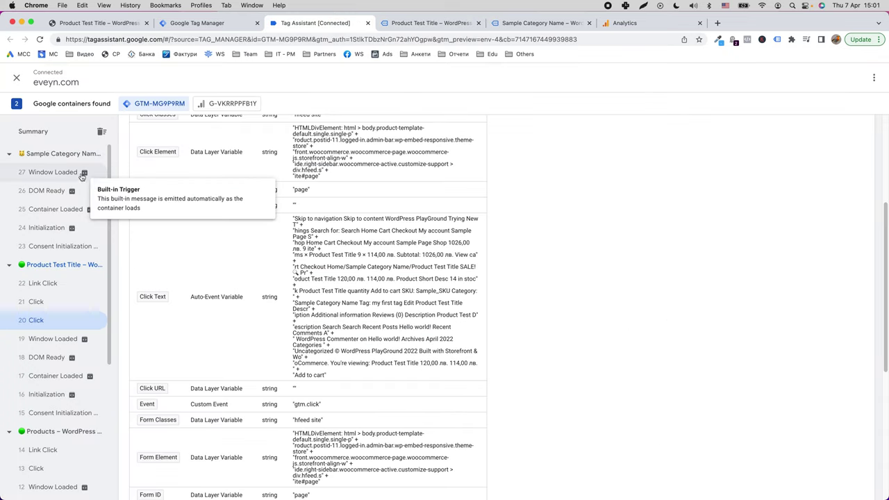
Step: Examine the variables of the Click event recorded for the Sample Category Name link, including Click Text and Click URL
click(59, 301)
scroll(270, 286, up, 3)
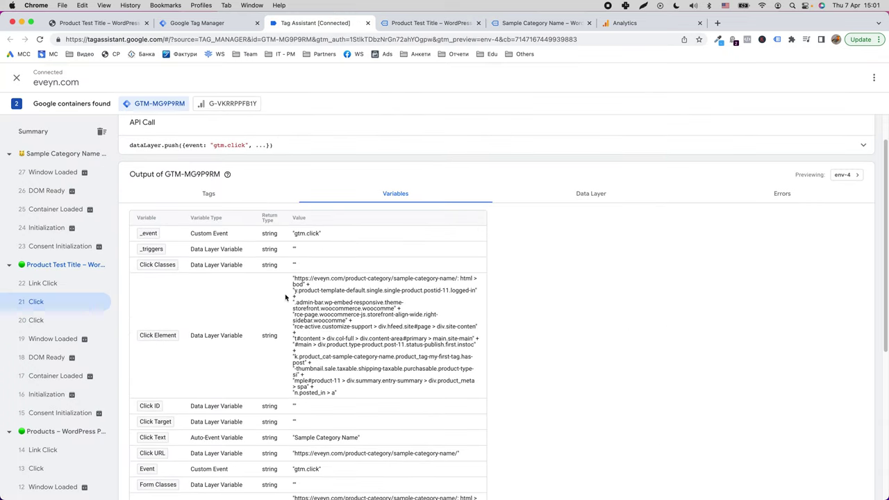
scroll(375, 409, down, 1)
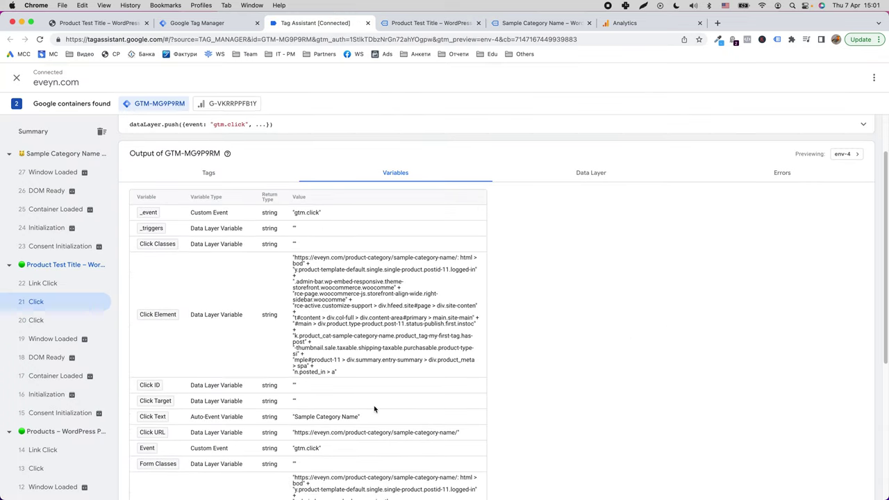
scroll(357, 449, down, 1)
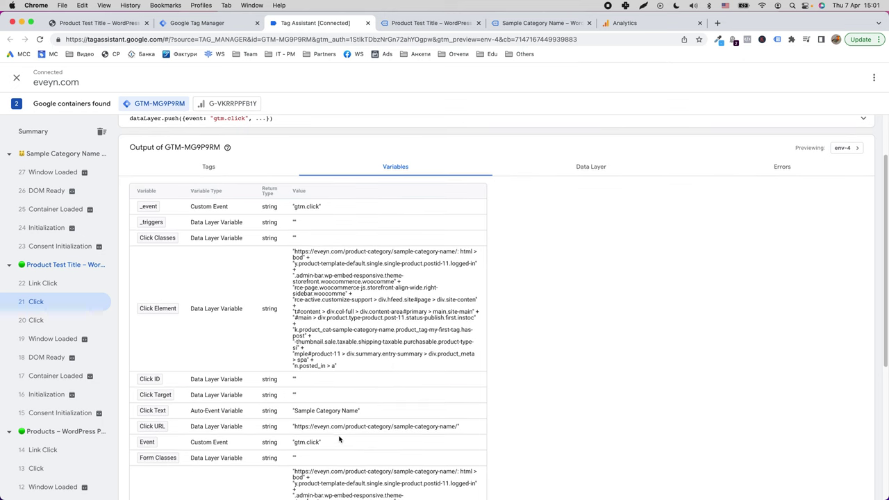
scroll(339, 439, down, 2)
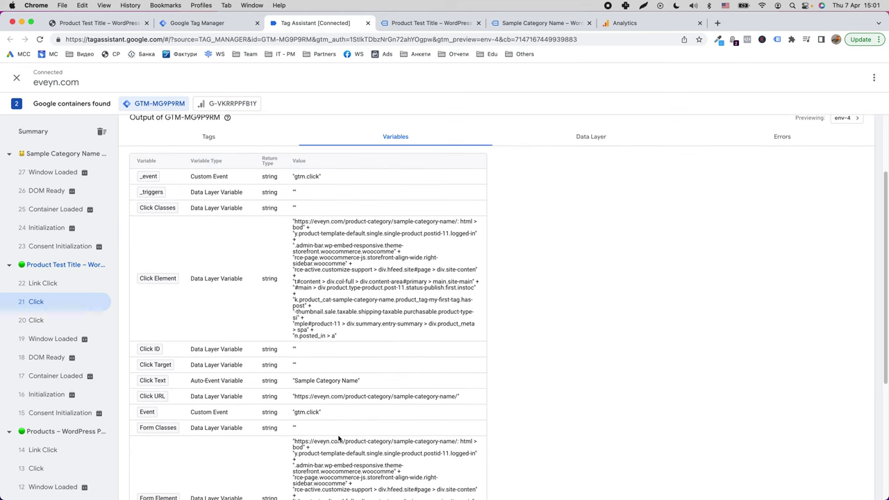
scroll(339, 436, down, 5)
right_click(342, 414)
click(339, 416)
scroll(335, 416, down, 4)
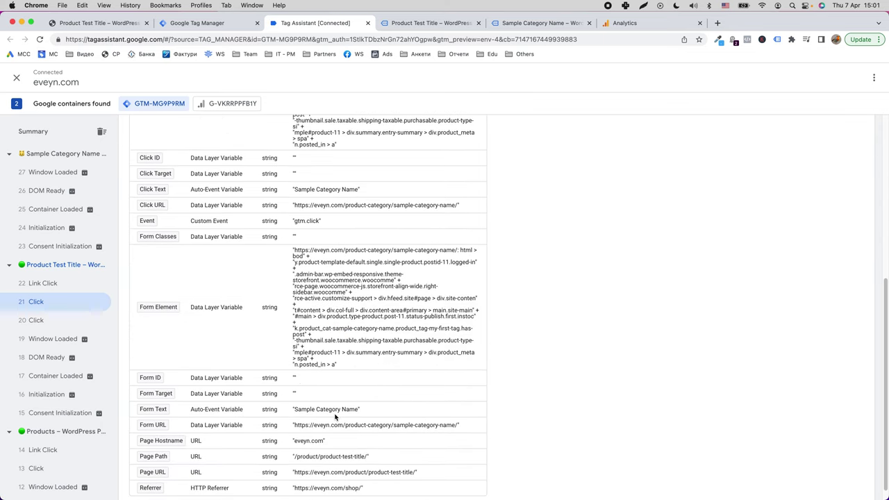
scroll(335, 415, up, 8)
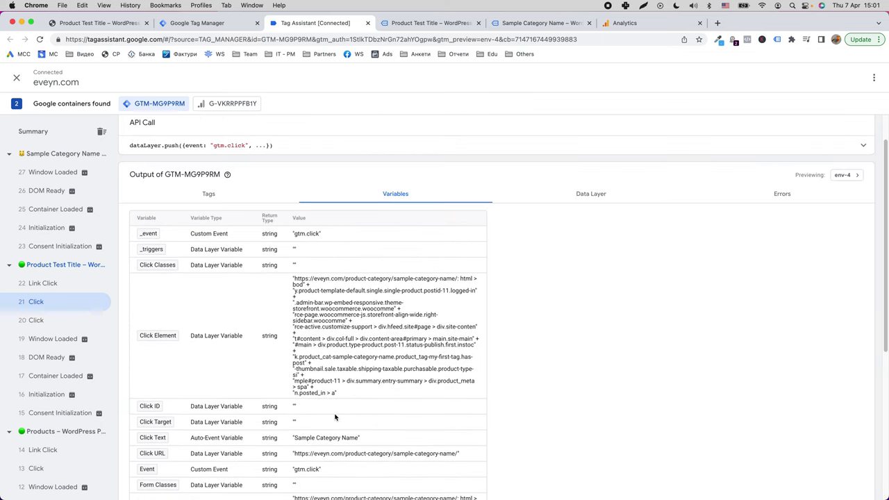
Step: Copy the product-category part of the Click URL variable's value
scroll(335, 416, down, 5)
double_click(354, 307)
drag(354, 307, 377, 307)
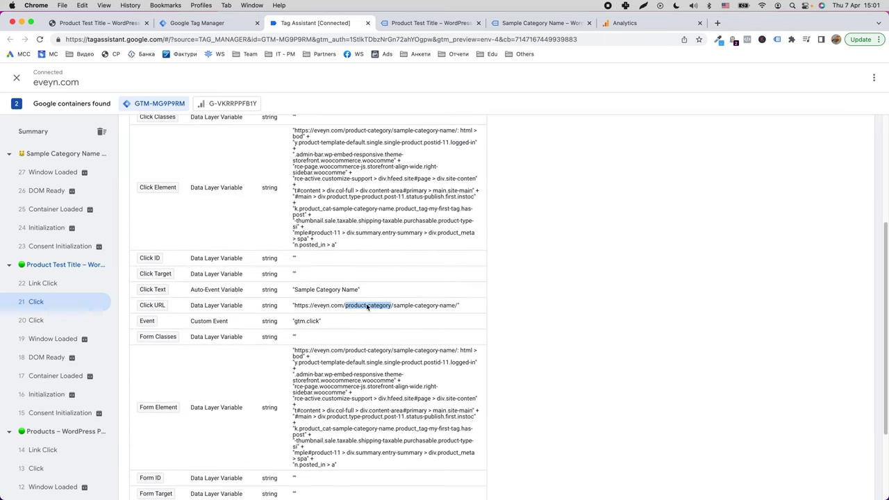
scroll(368, 342, up, 1)
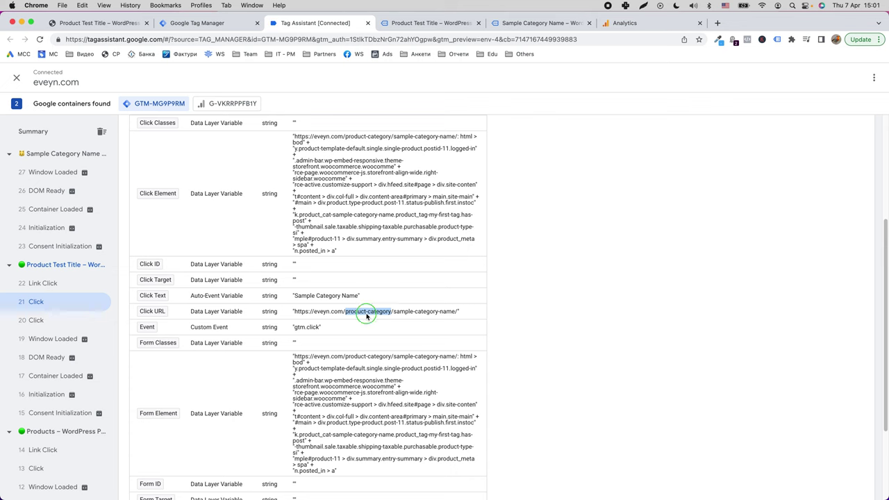
right_click(366, 316)
click(405, 338)
Step: Create a new Tag Manager trigger of type Click - All Elements
click(220, 23)
click(43, 213)
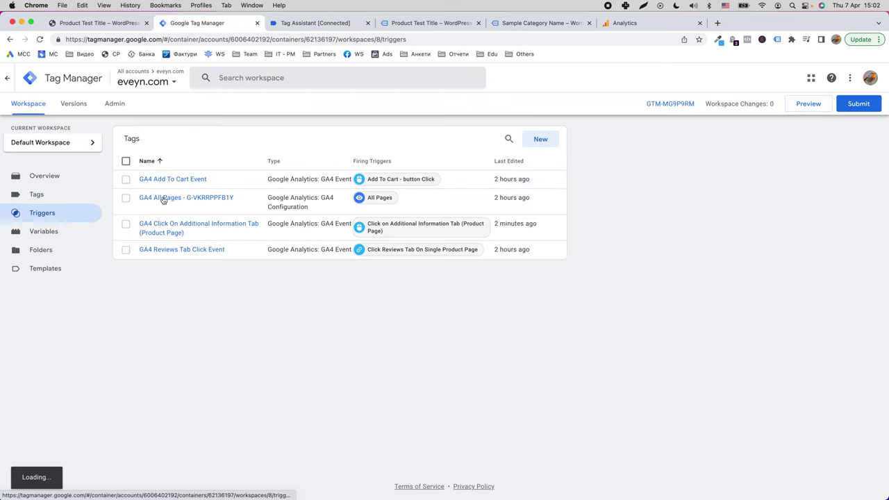
click(534, 138)
click(541, 153)
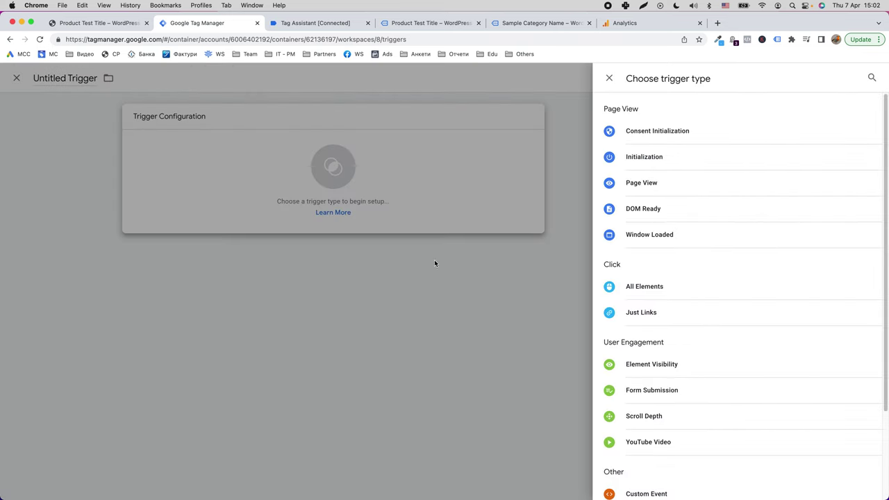
click(684, 292)
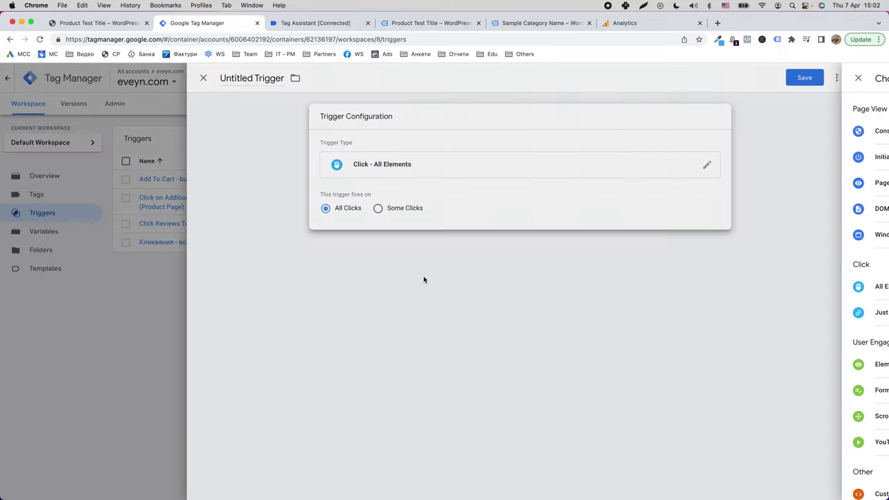
Step: Limit the trigger to some clicks, with the condition Click URL contains product-category
click(438, 211)
click(383, 246)
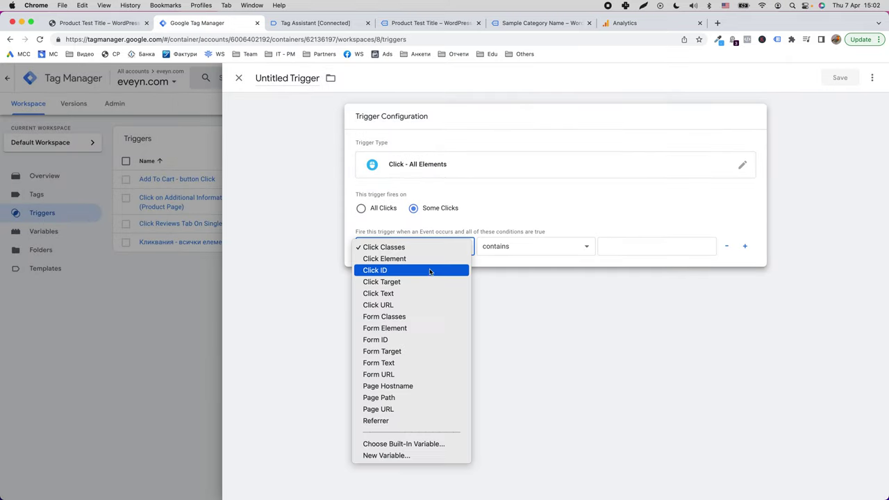
click(421, 305)
click(621, 248)
text(product-category)
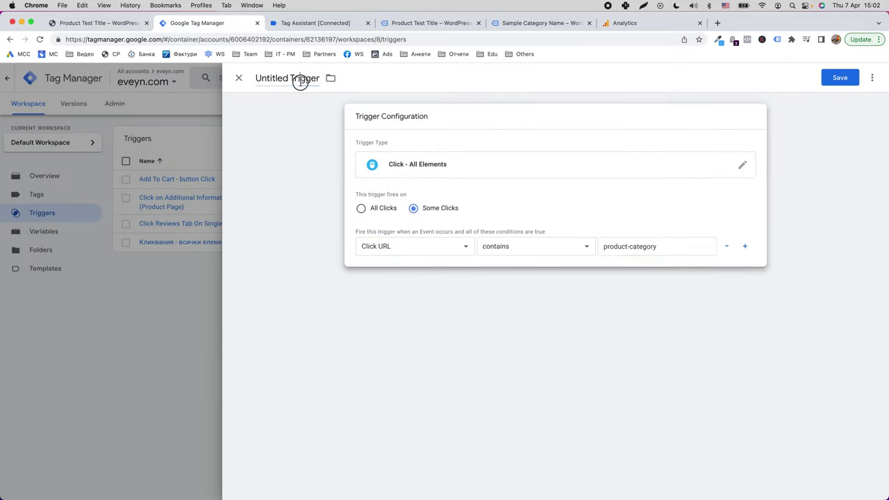
Step: Name the trigger "Visit Category Page - Click URL - product-category" and save it
click(300, 81)
key(BackSpace)
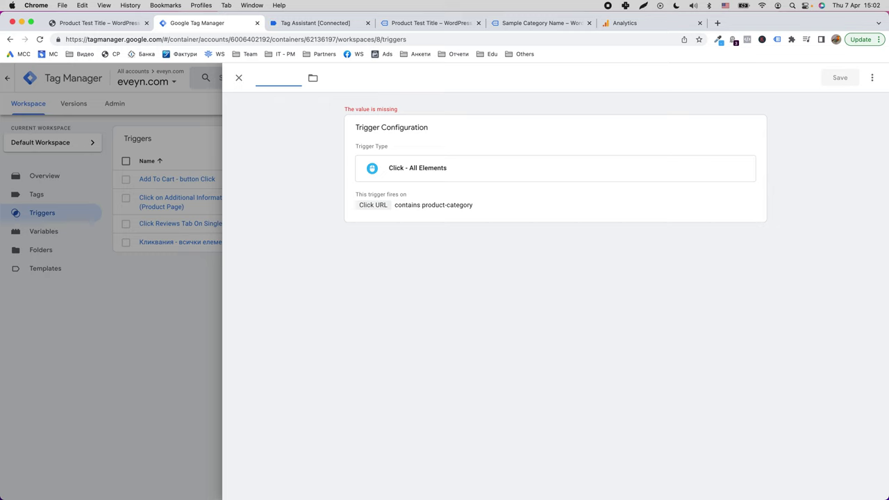
text(Visit Category Page)
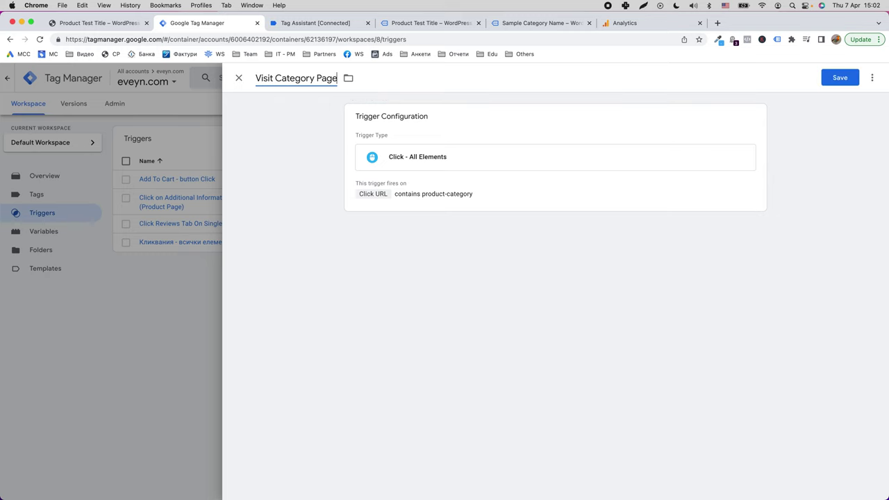
text( - Click URL -)
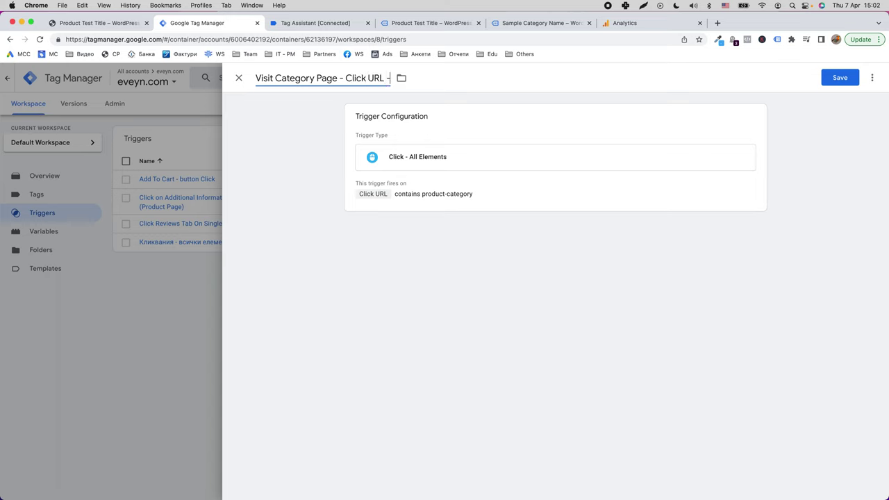
key(BackSpace)
key(BackSpace)
text(- product-category)
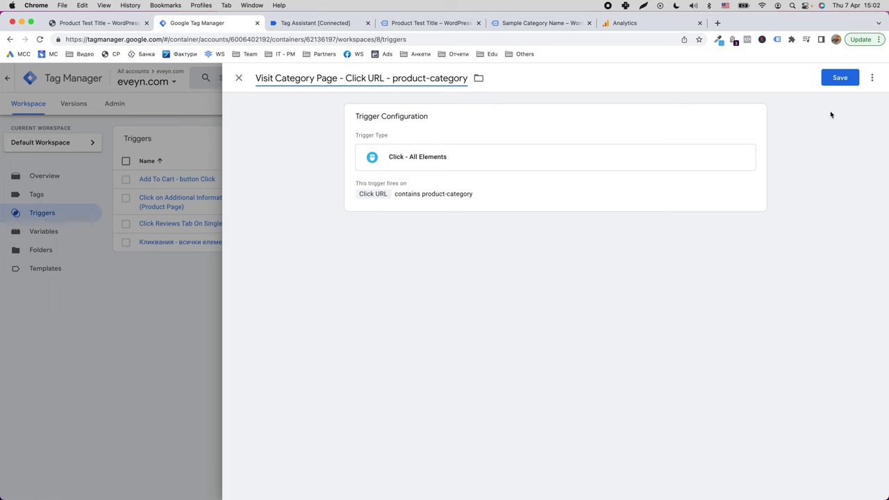
click(839, 77)
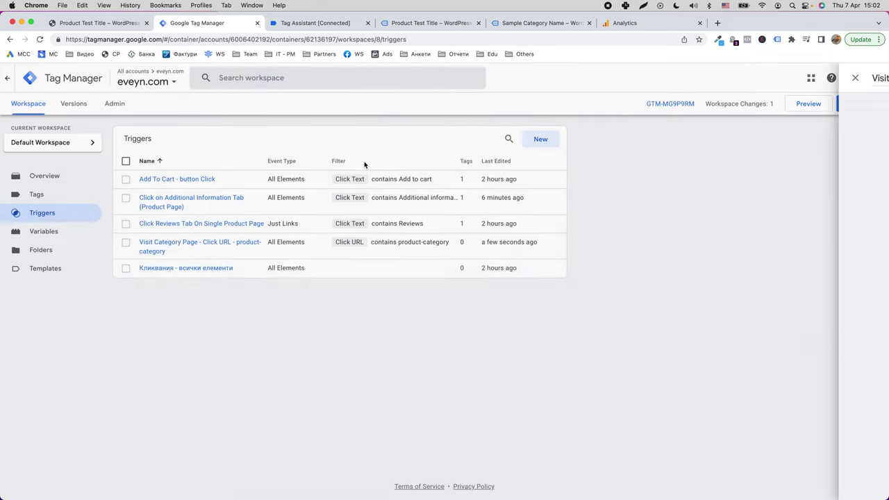
Step: Create a new Tag Manager tag of type Google Analytics: GA4 Event using the GA4 All Pages - G-VKRRPPFB1Y configuration tag
click(52, 197)
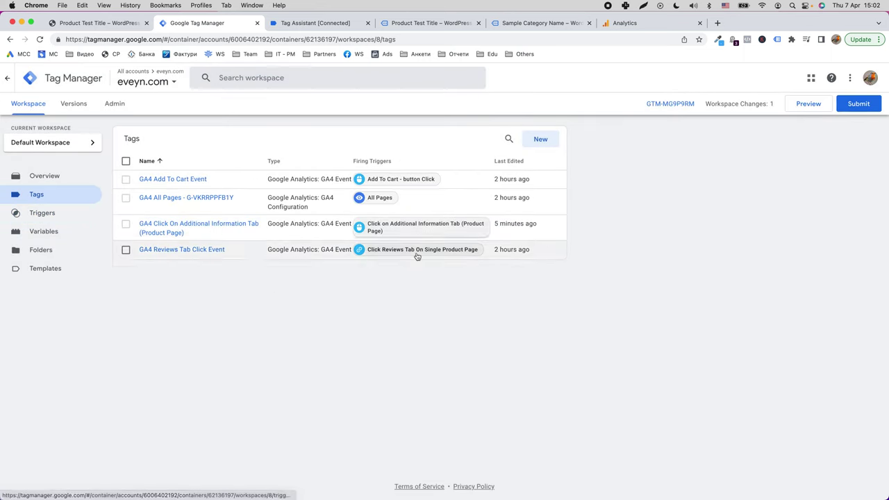
click(541, 140)
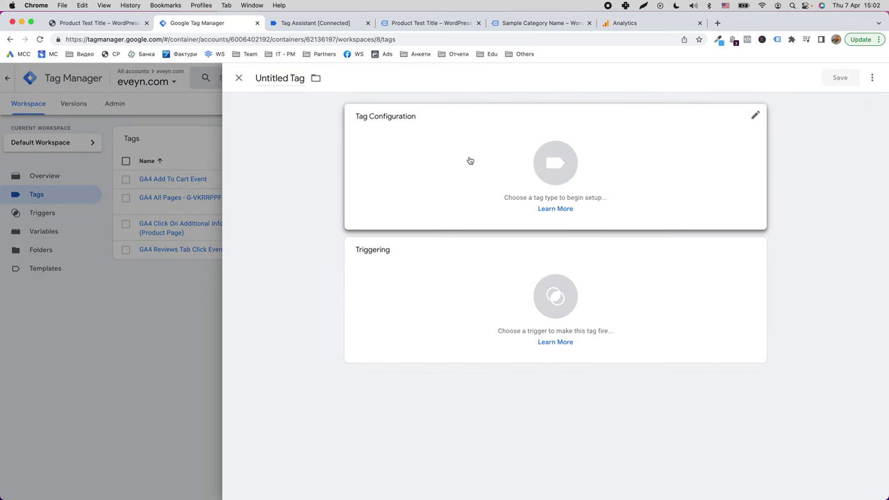
click(394, 204)
click(750, 206)
click(470, 210)
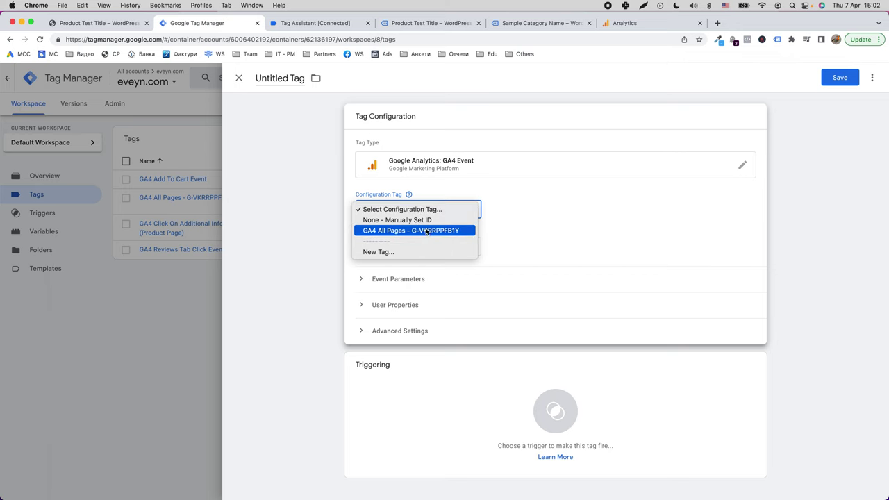
click(454, 231)
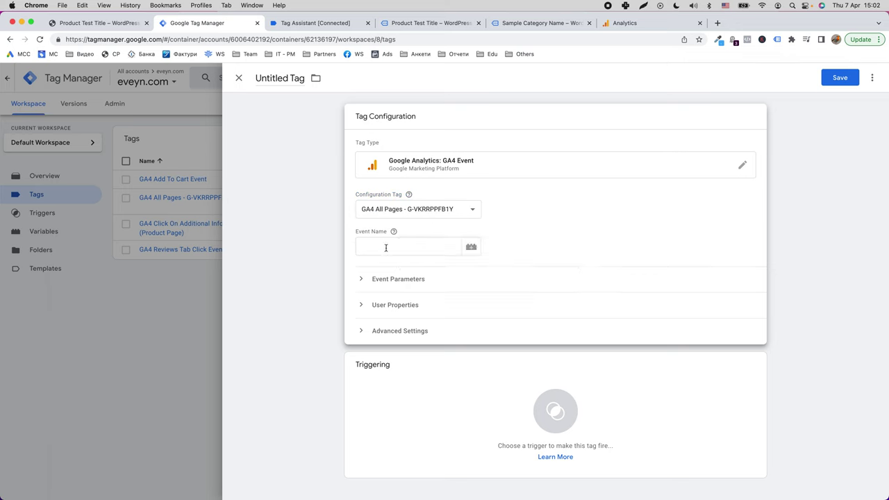
Step: Set the event name to Visit_Category_Page_Ws and name the tag "GA4 Visit Category Page Event"
click(413, 250)
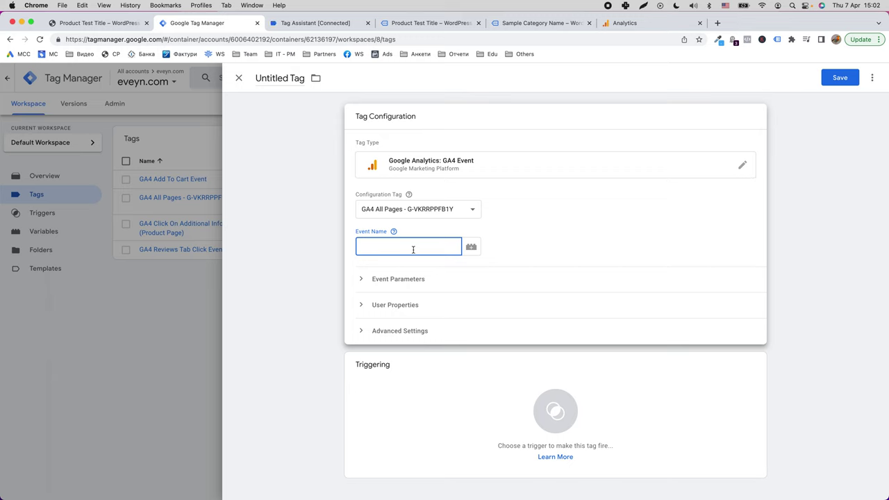
click(370, 245)
text(Visit_Category_Page_Ws)
click(278, 78)
text(Visit)
key(super+a)
key(BackSpace)
text(GA)
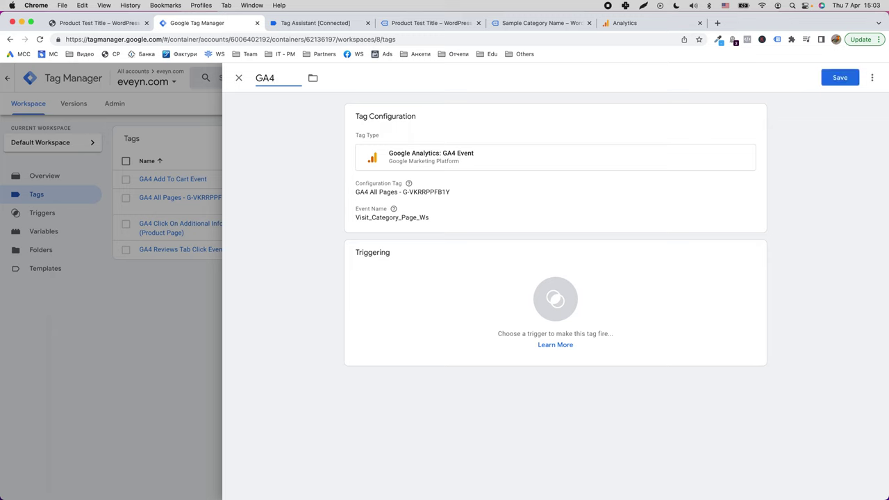
text(4 Visit Category Page Event)
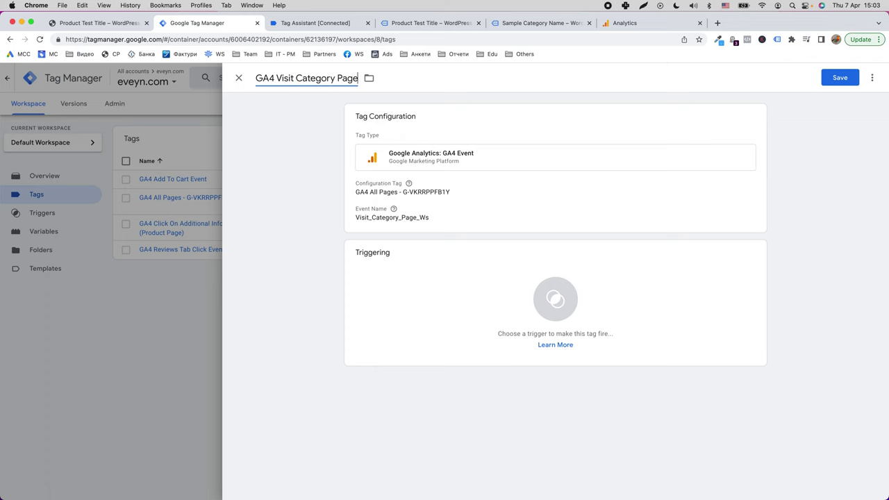
Step: Assign the trigger "Visit Category Page - Click URL - product-category" to the tag and save it
click(621, 299)
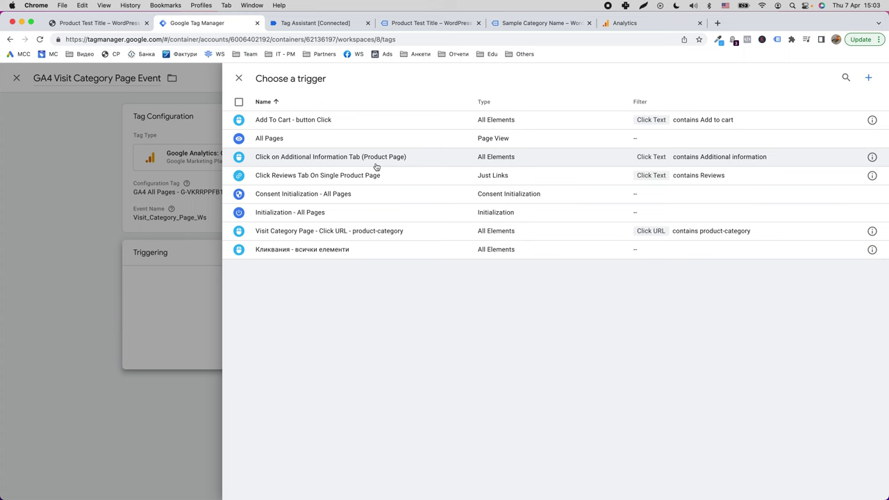
click(361, 233)
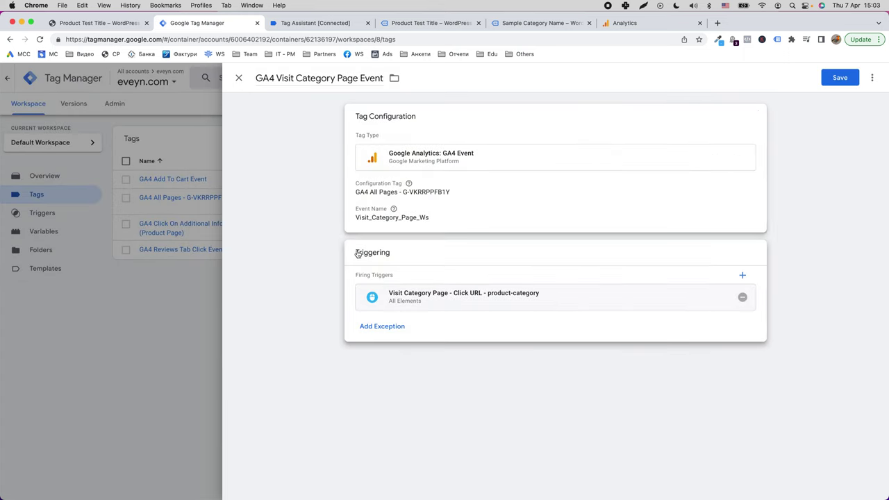
click(841, 80)
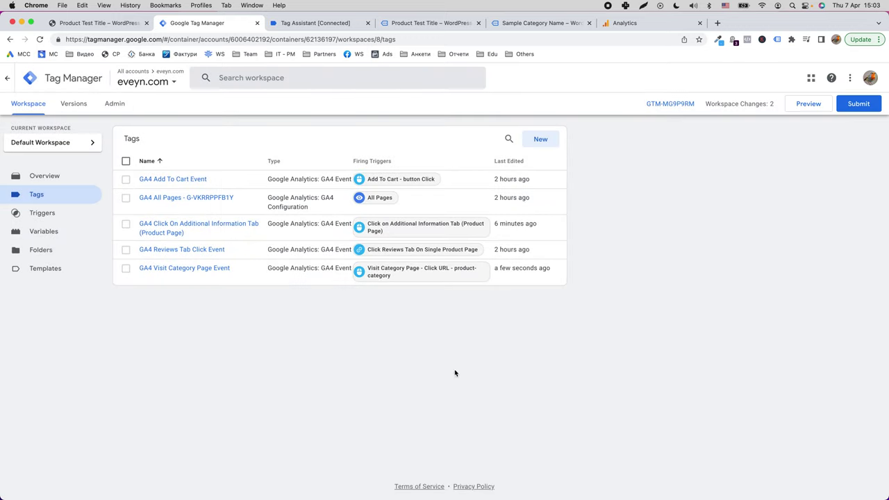
Step: Preview the container and, on the connected site, open the Shop product's Sample Category Name link in a new tab
click(805, 115)
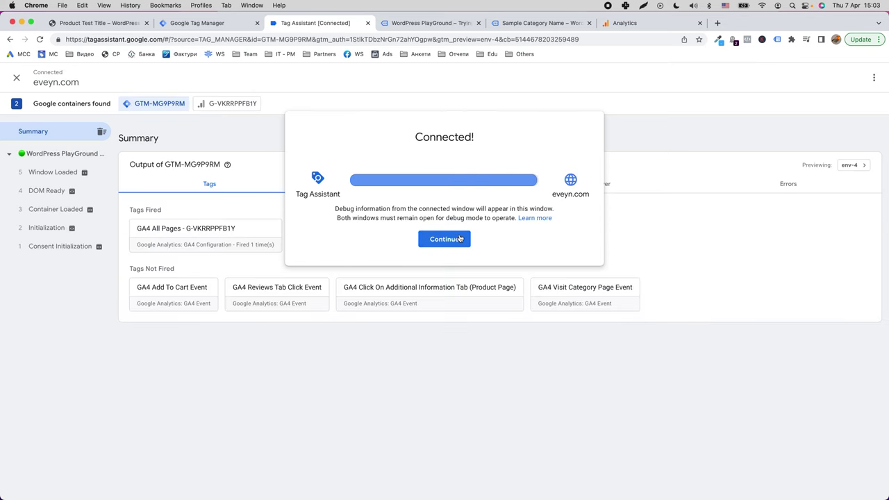
click(450, 241)
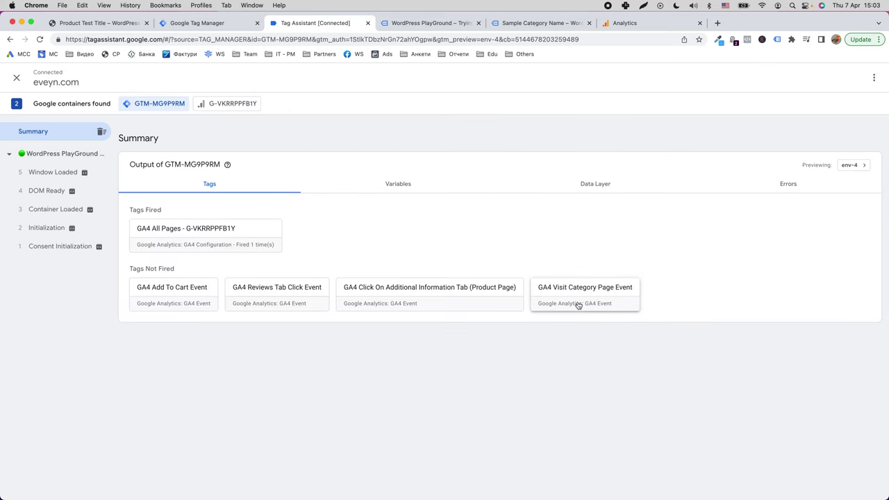
click(439, 25)
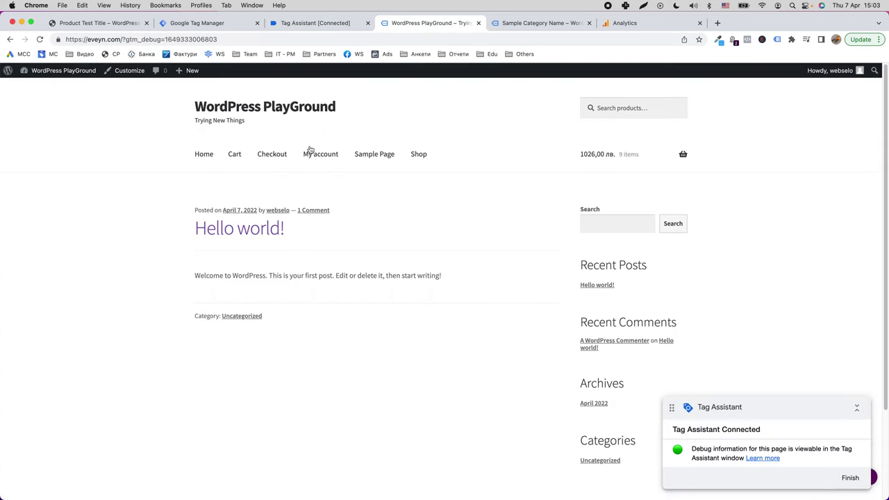
click(418, 154)
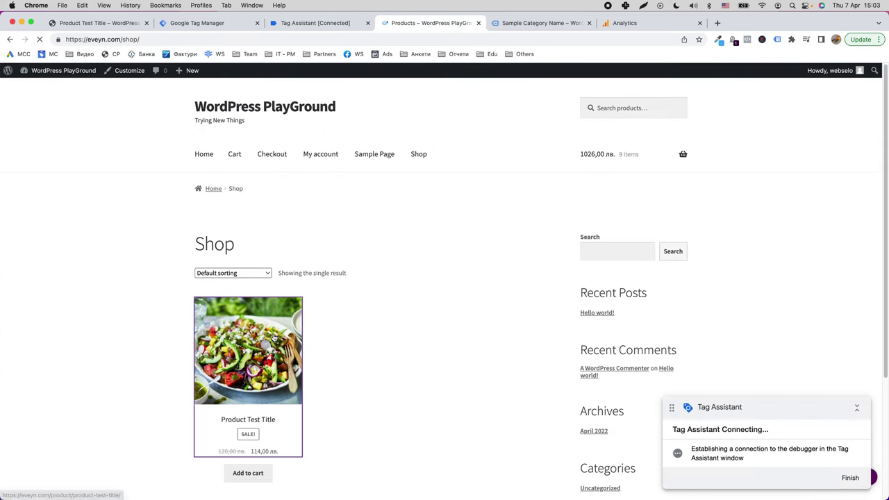
click(274, 337)
scroll(274, 338, down, 3)
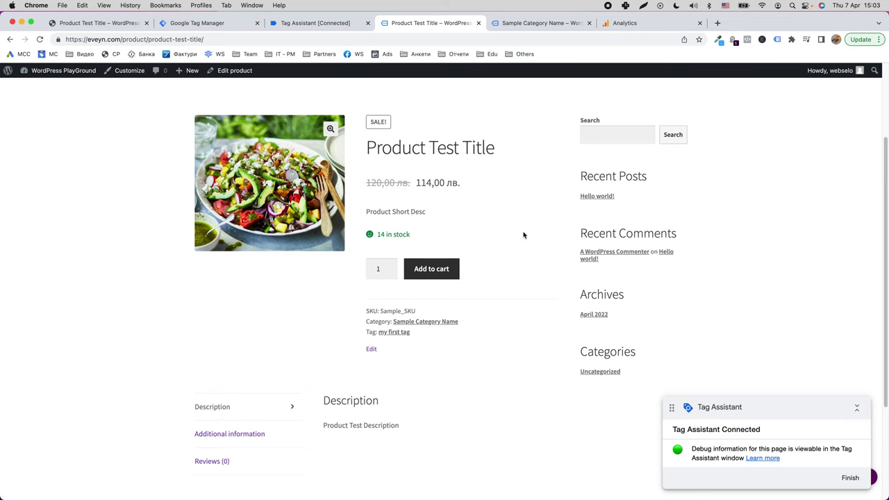
super+click(422, 321)
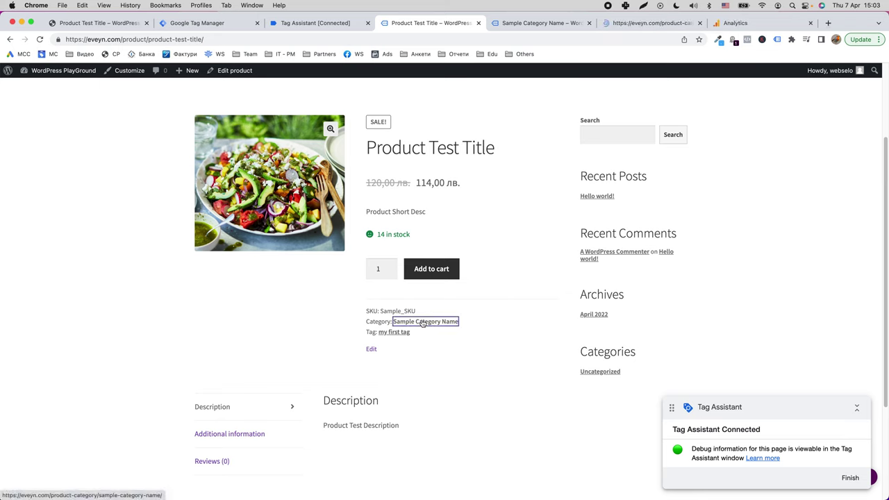
Step: Examine the details of the GA4 Visit Category Page Event tag under the product page's Click event in Tag Assistant
click(331, 24)
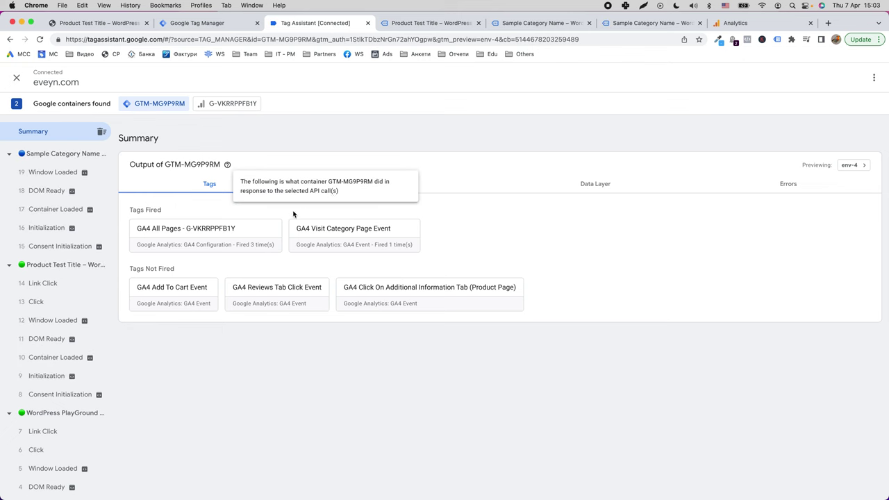
click(70, 301)
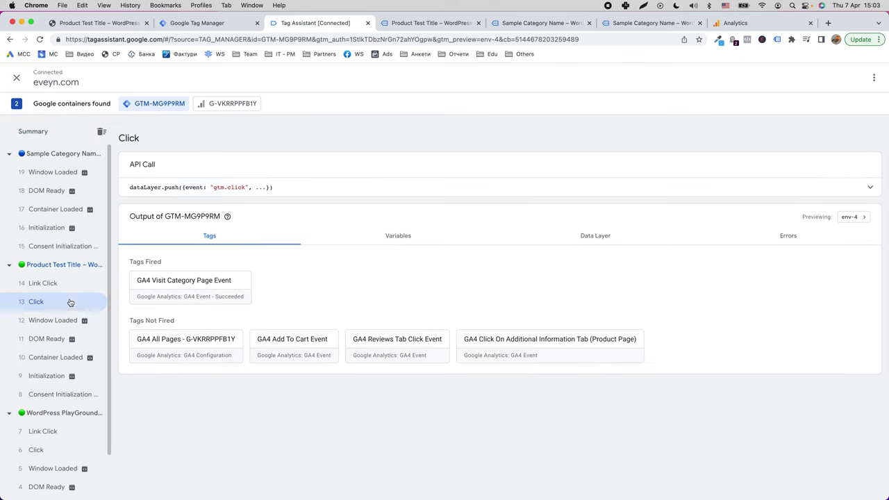
click(225, 296)
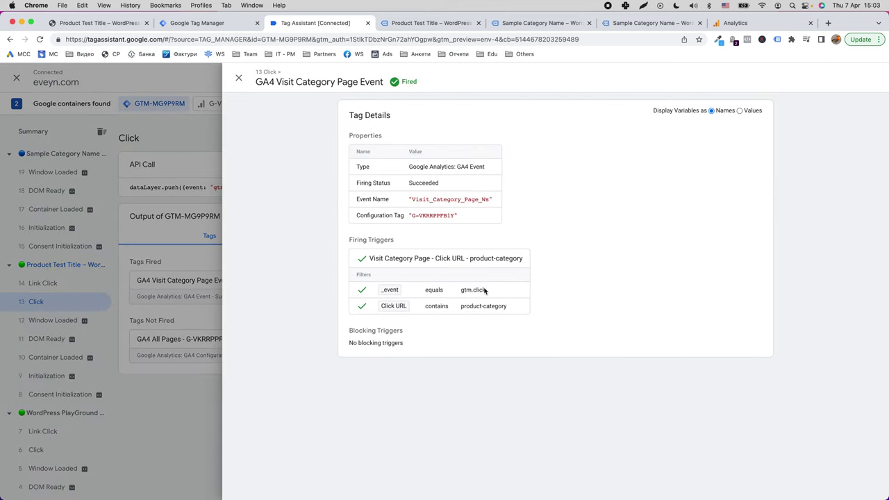
Step: Try to copy the event name Visit_Category_Page_Ws from the tag details
double_click(420, 200)
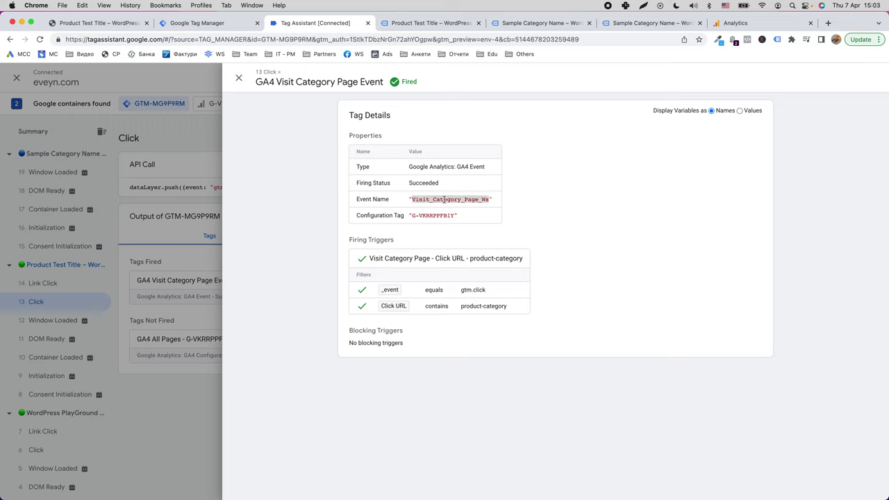
right_click(445, 199)
click(472, 220)
Step: Switch to Analytics and start creating a new custom event for eveyn.com from the Events page
click(736, 23)
click(734, 143)
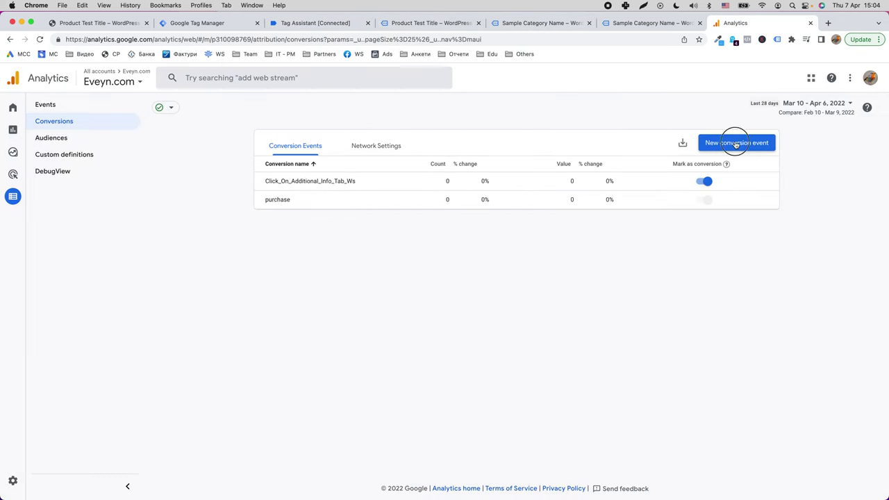
click(526, 201)
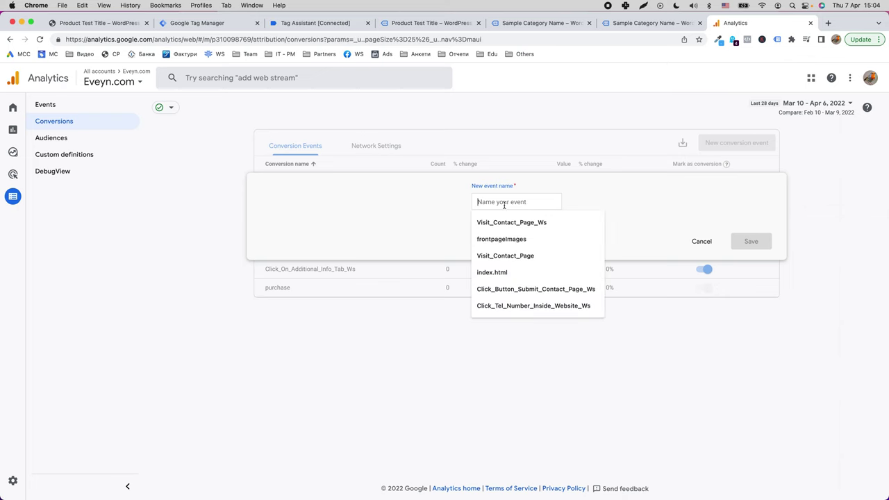
click(95, 107)
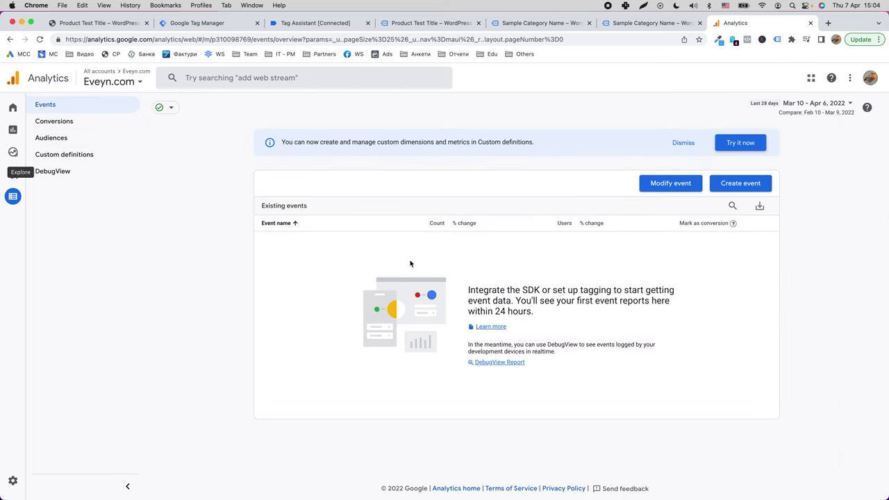
click(682, 143)
click(726, 144)
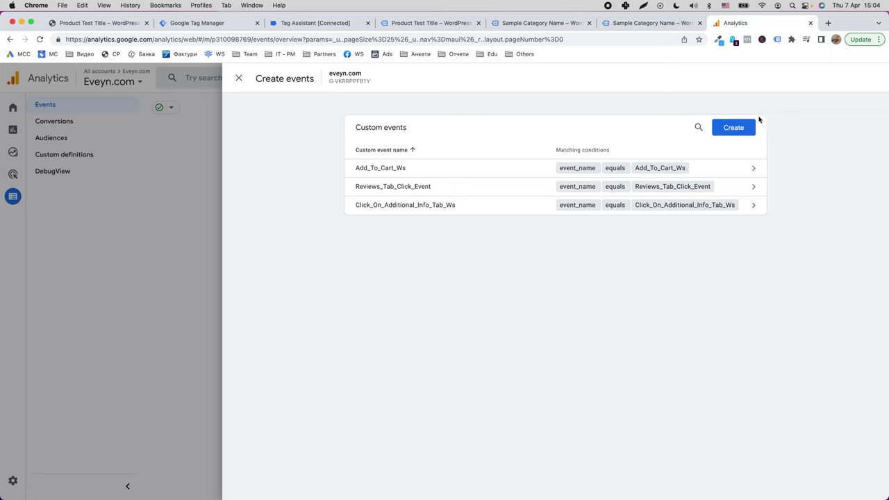
click(740, 130)
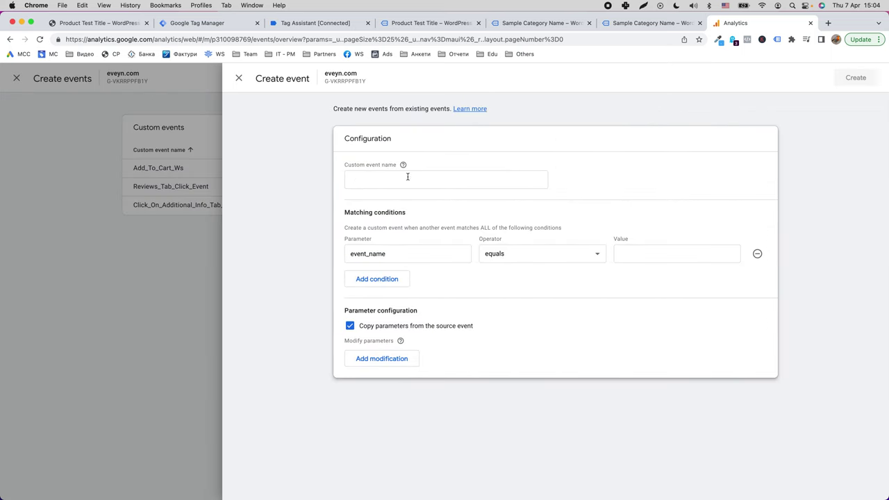
Step: Try to paste the copied event name as the new event's custom event name
click(408, 176)
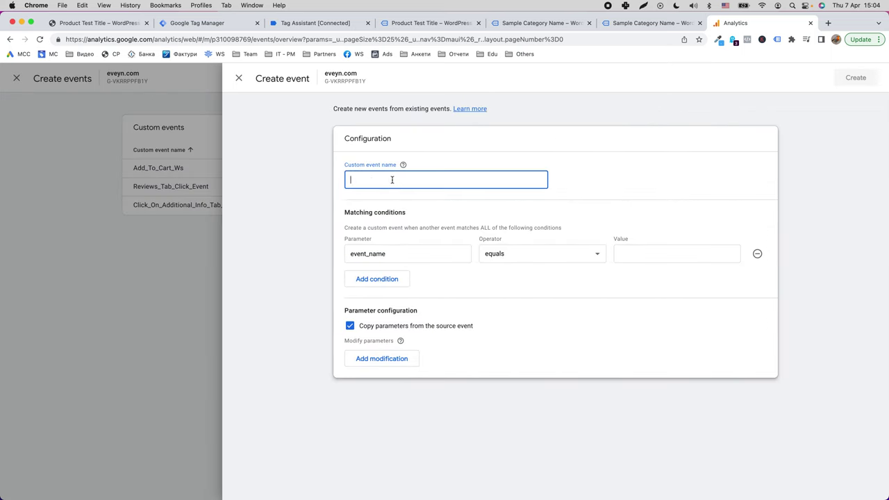
key(super+v)
key(super+a)
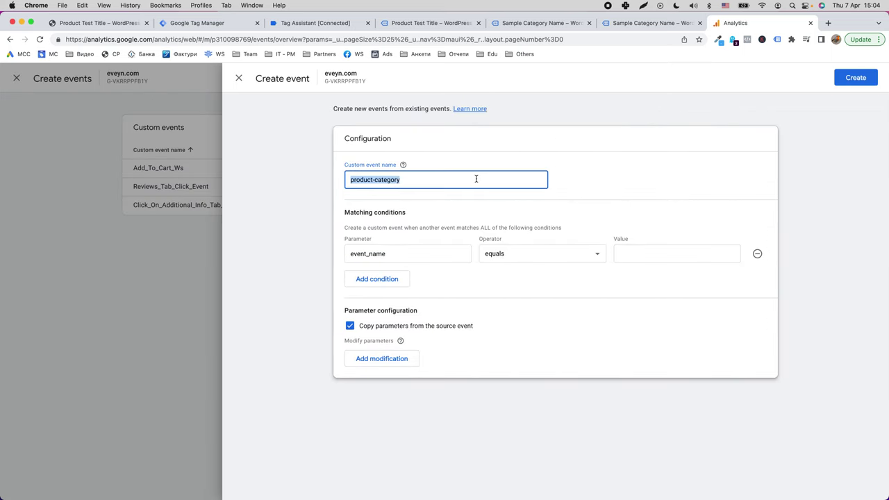
Step: Try to copy Visit_Category_Page_Ws again from Tag Assistant and paste it over the custom event name in Analytics
click(640, 25)
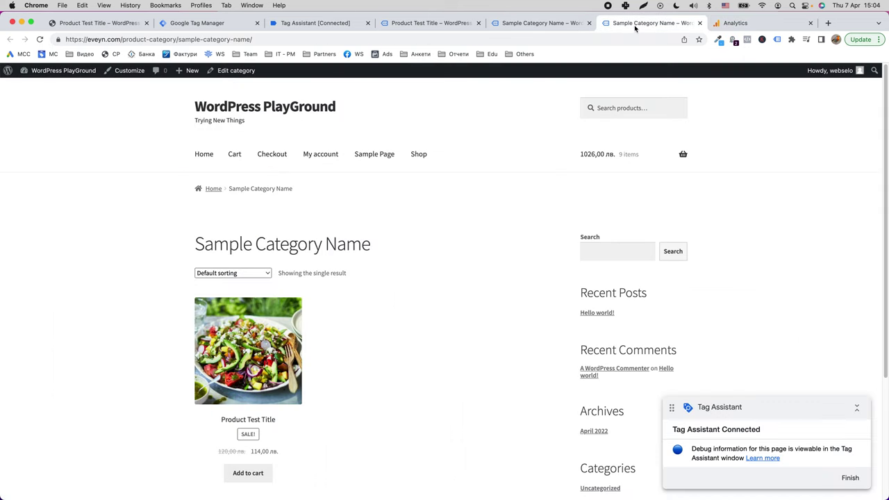
click(327, 23)
double_click(424, 200)
right_click(471, 198)
click(507, 220)
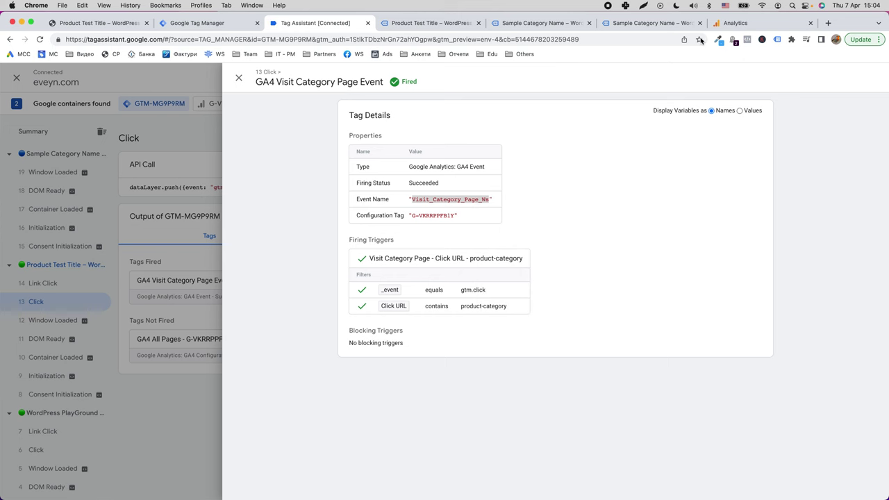
click(736, 23)
triple_click(384, 180)
right_click(385, 180)
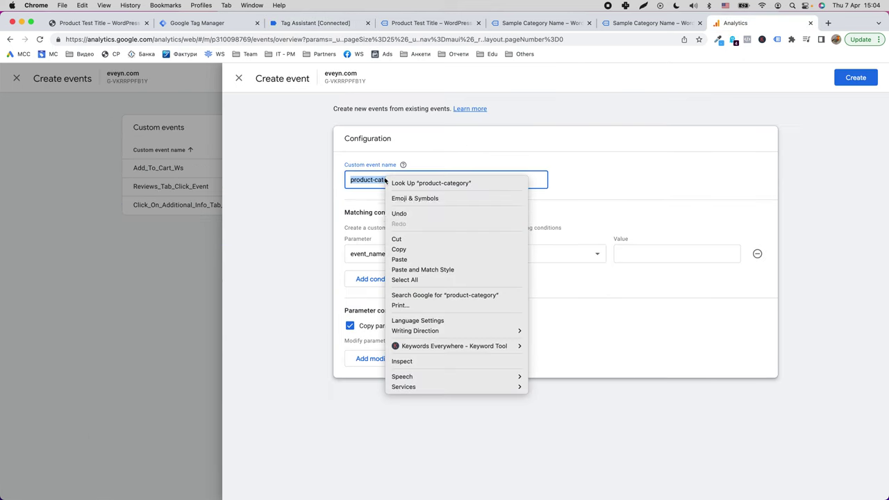
click(419, 256)
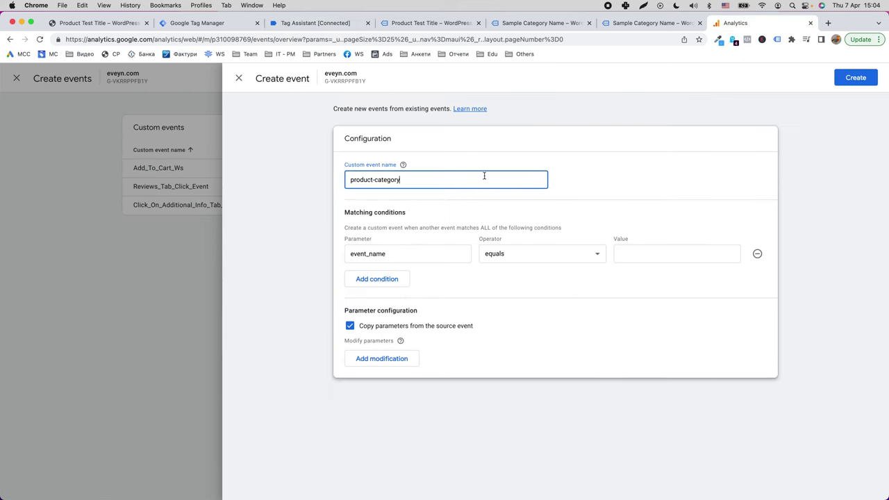
Step: Return to Tag Assistant and test what the clipboard holds by pasting it into the browser's address bar
click(417, 23)
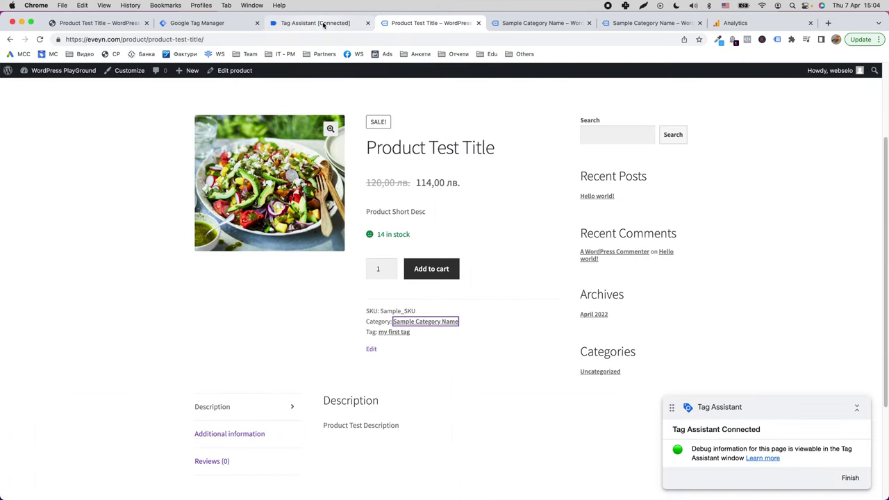
click(316, 23)
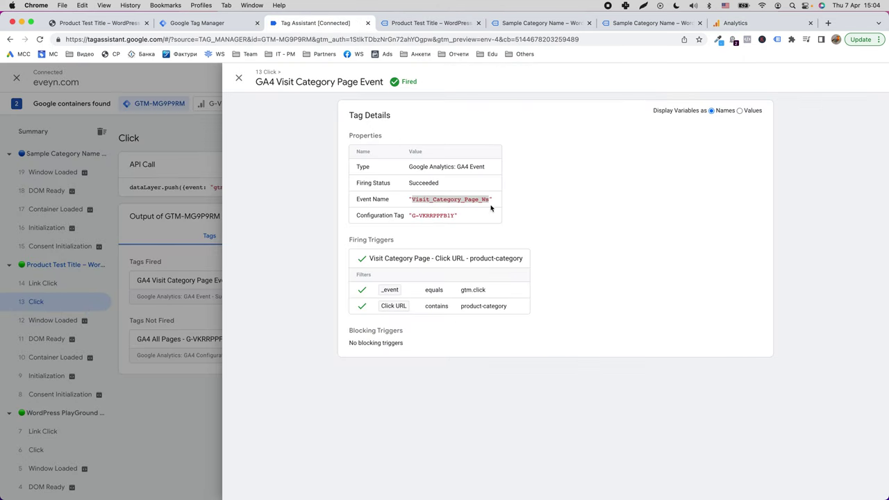
click(442, 41)
key(super+v)
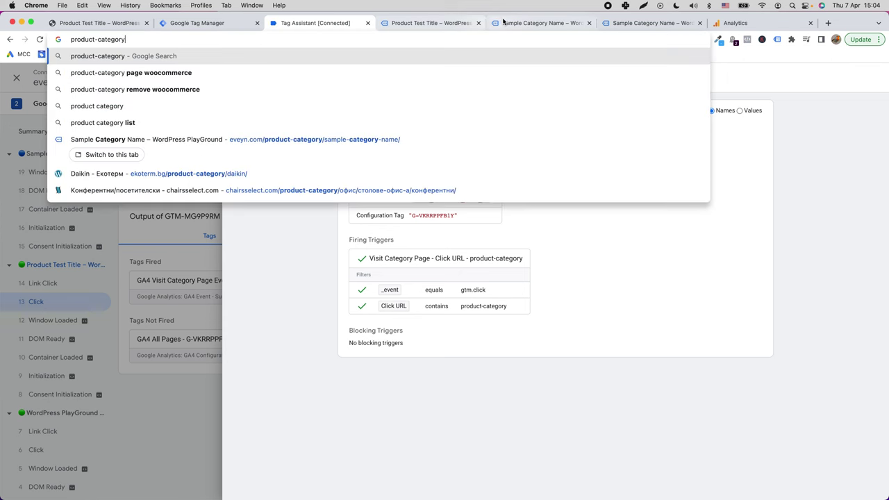
key(Return)
Step: Write Visit_Category_Page_Ws into the browser's address bar as plain text and copy it to the clipboard
click(263, 40)
text(Visi)
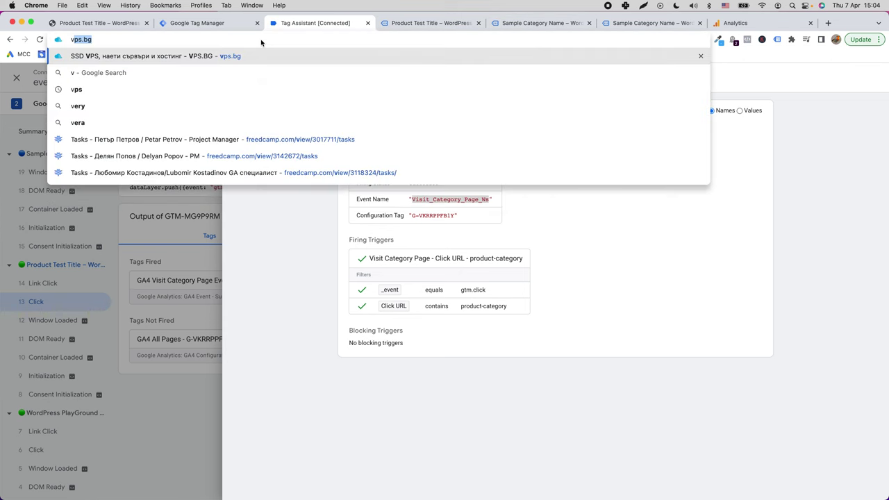
text(t_C)
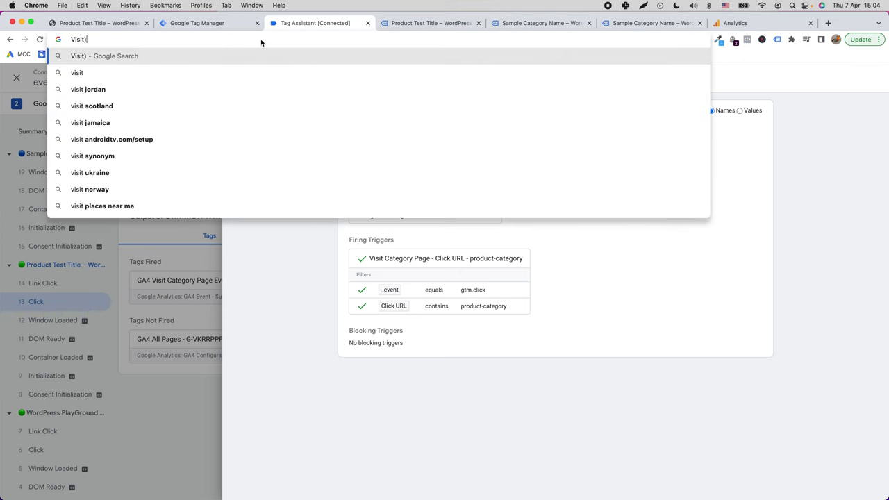
text(ategory)
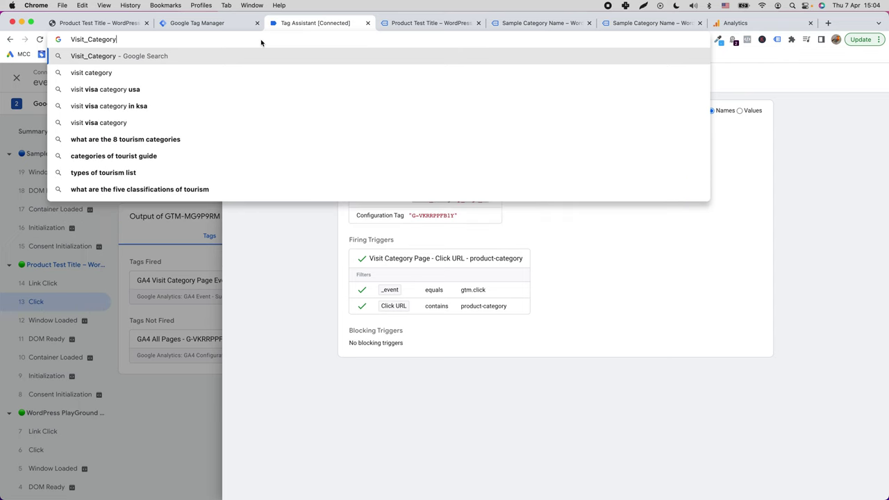
text(_Page_Ws)
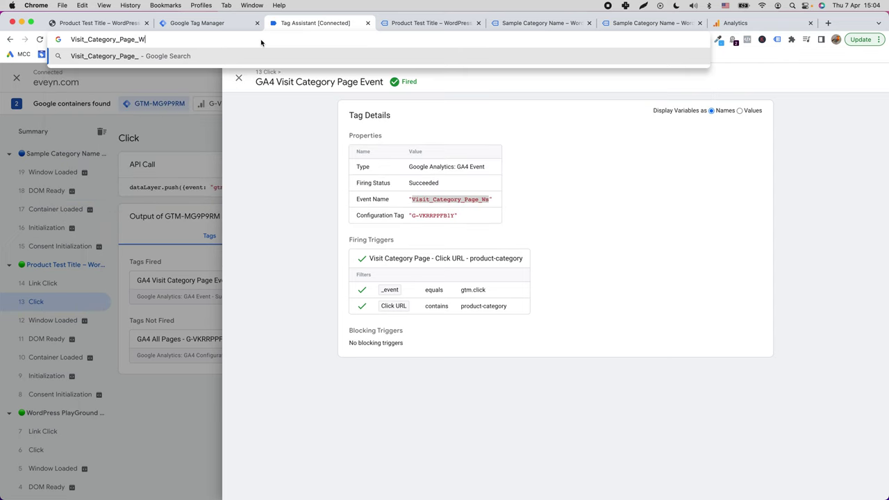
key(super+a)
key(super+c)
click(583, 186)
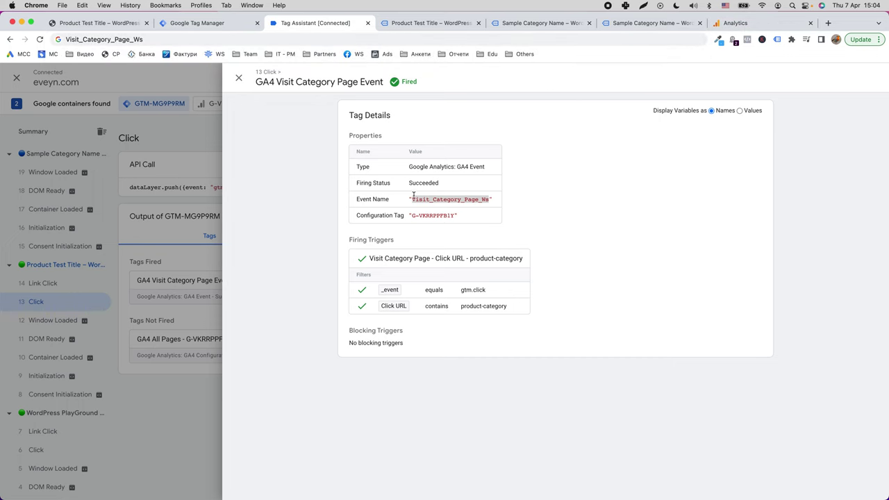
Step: In Analytics, create the custom event Visit_Category_Page_Ws with the matching condition event_name equals Visit_Category_Page_Ws
click(735, 23)
key(super+a)
key(super+v)
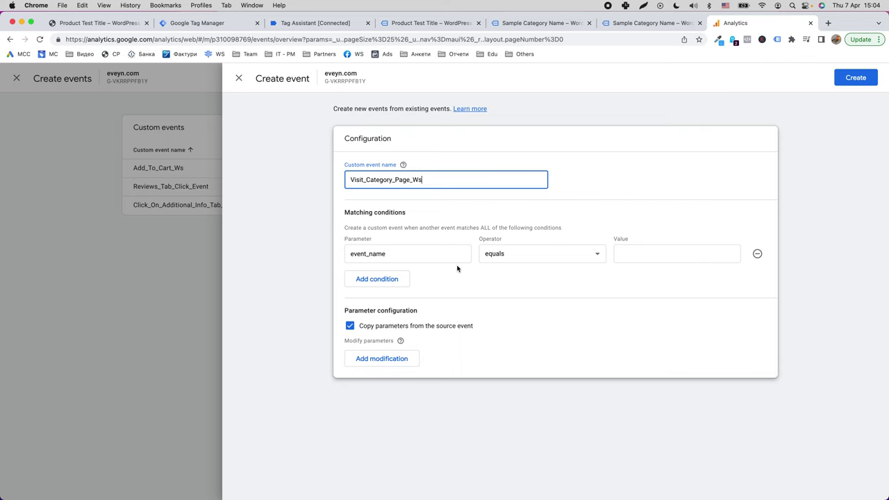
click(625, 254)
key(super+v)
click(863, 84)
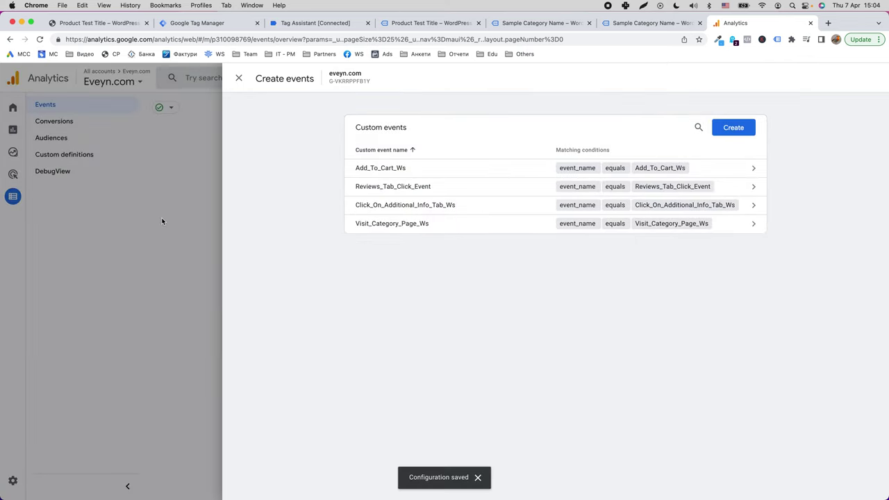
Step: Leave the custom events list and register Visit_Category_Page_Ws as a new conversion event for Eveyn.com
click(167, 264)
click(77, 121)
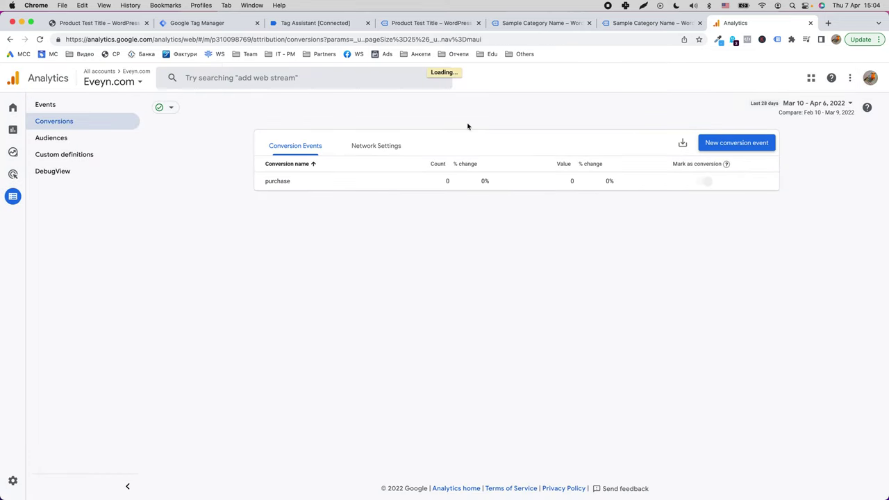
click(733, 141)
click(549, 202)
key(super+v)
click(760, 244)
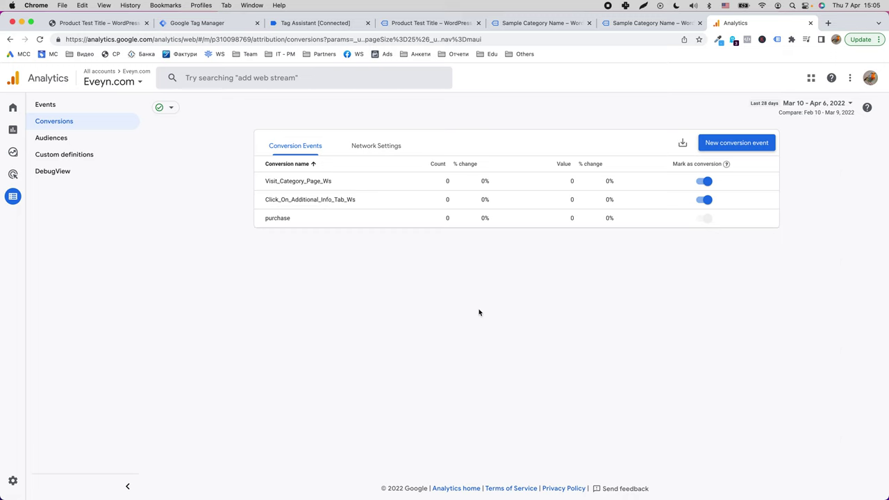
right_click(402, 306)
key(Escape)
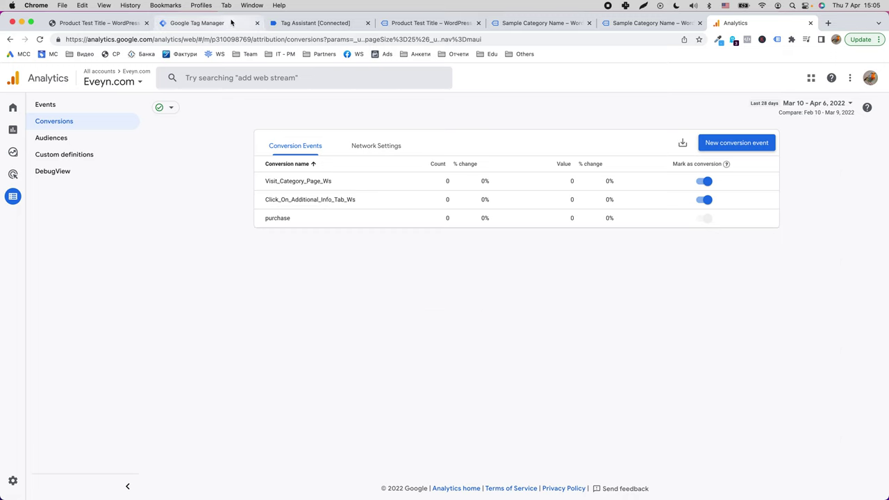
Step: Switch back to Tag Assistant and close the details of the GA4 Visit Category Page Event tag
click(232, 22)
click(321, 25)
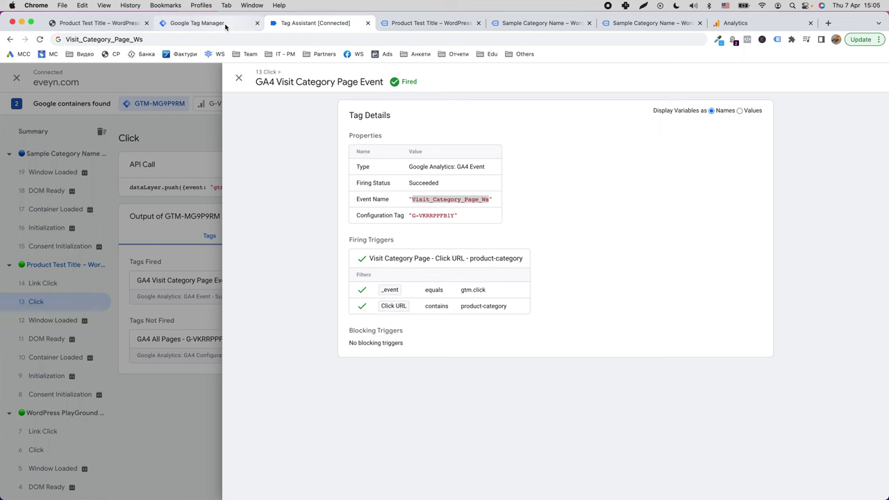
click(186, 99)
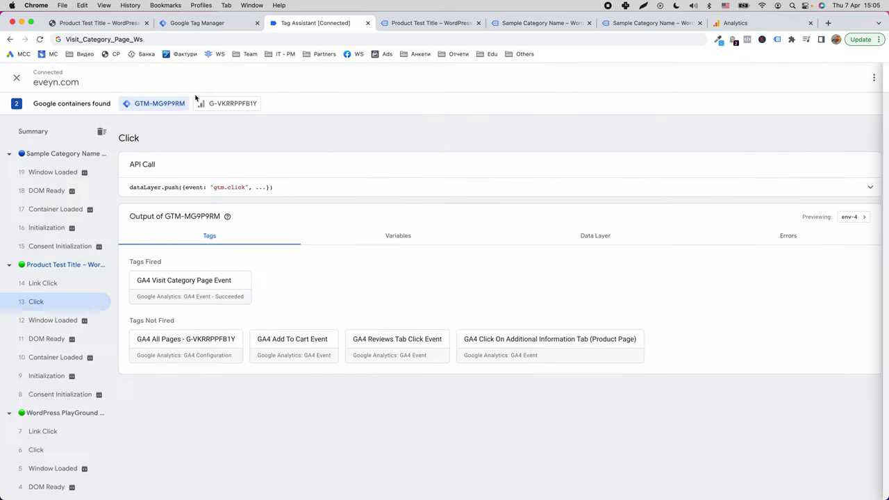